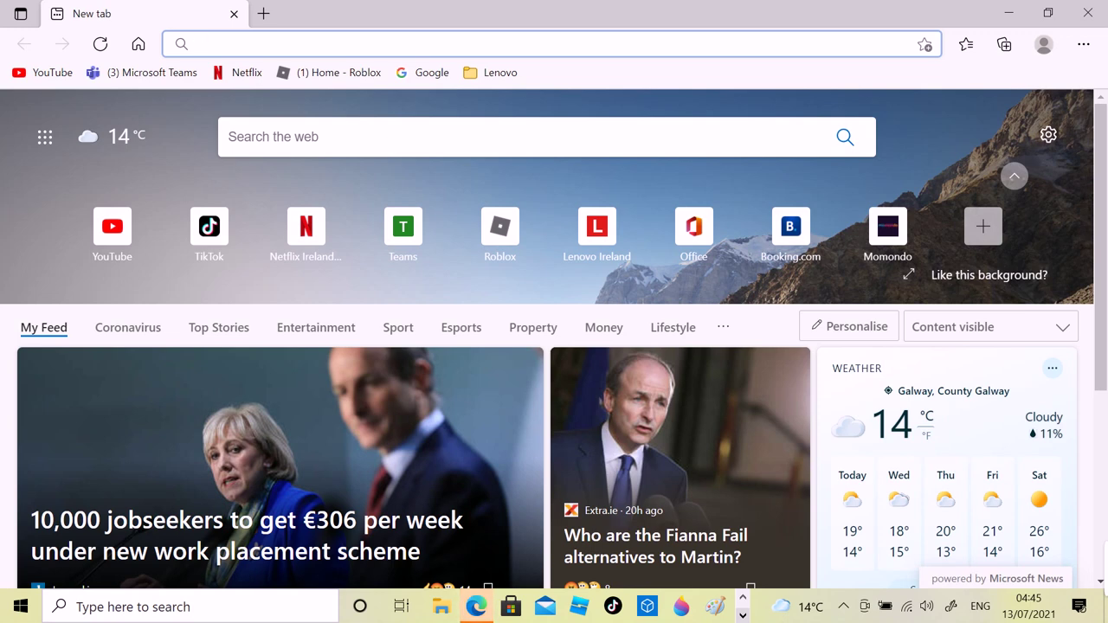
# - Search the web for steven universe and show the image results, dismissing the handwriting panel
pyautogui.click(201, 43)
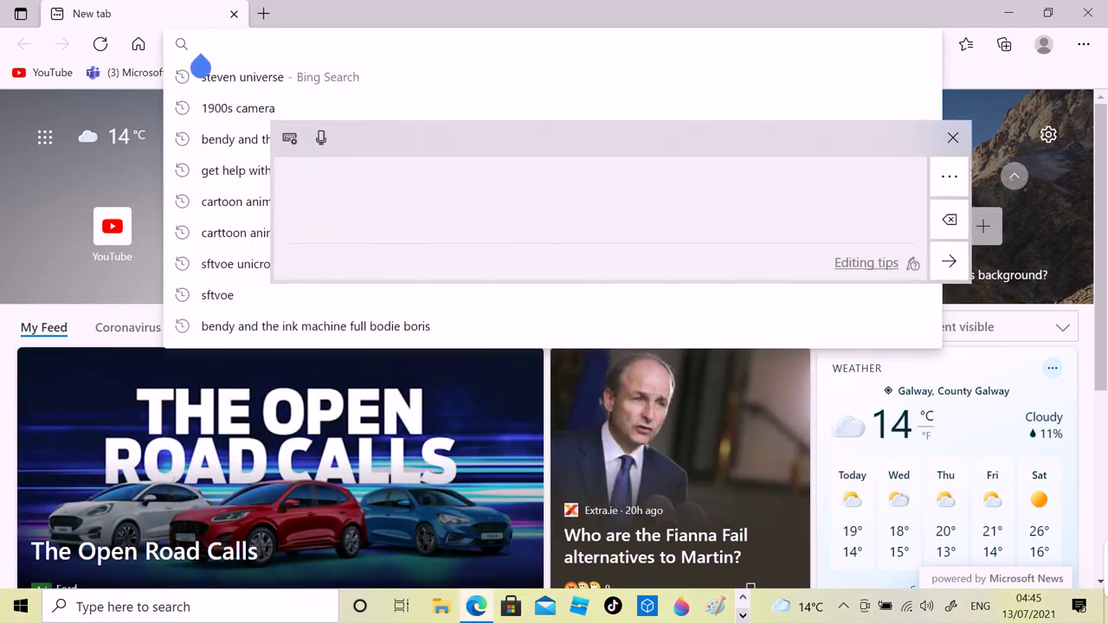
pyautogui.click(243, 77)
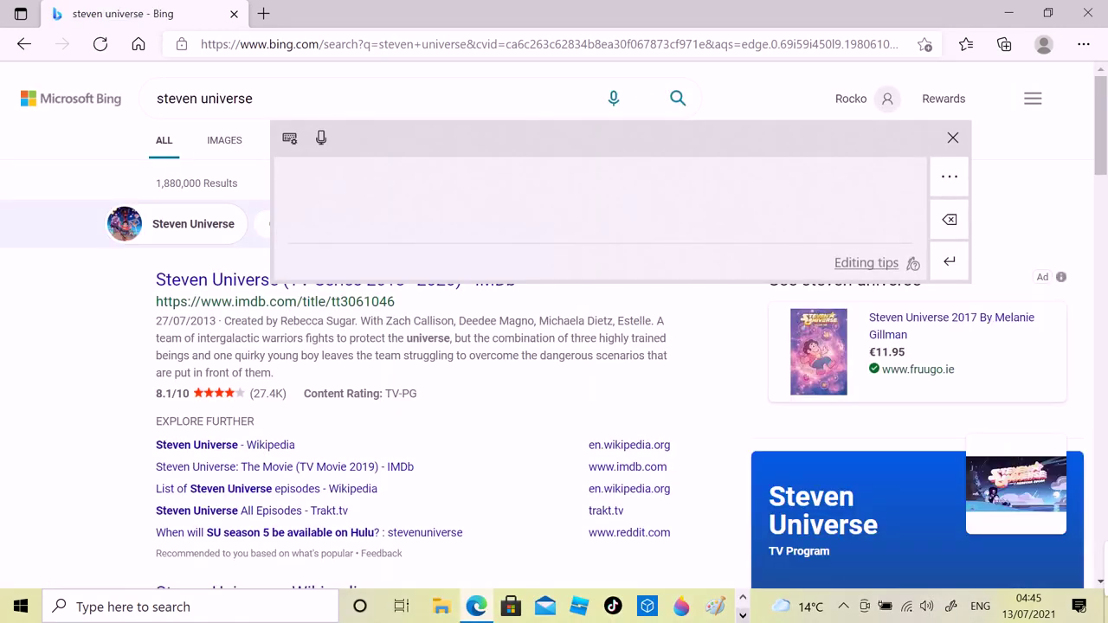
pyautogui.click(224, 139)
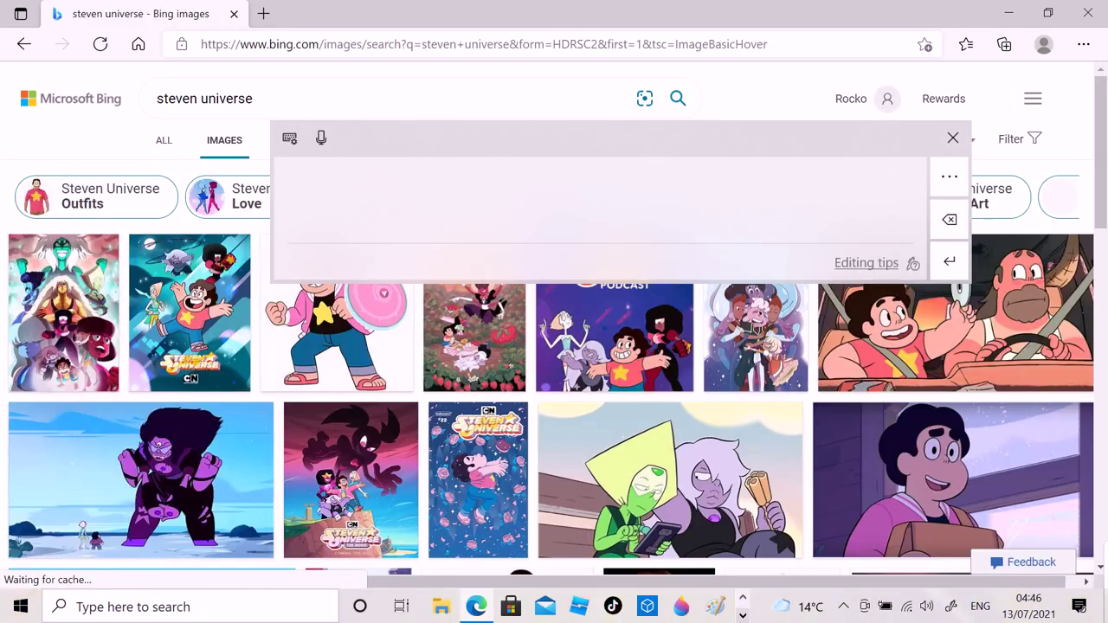
pyautogui.click(951, 138)
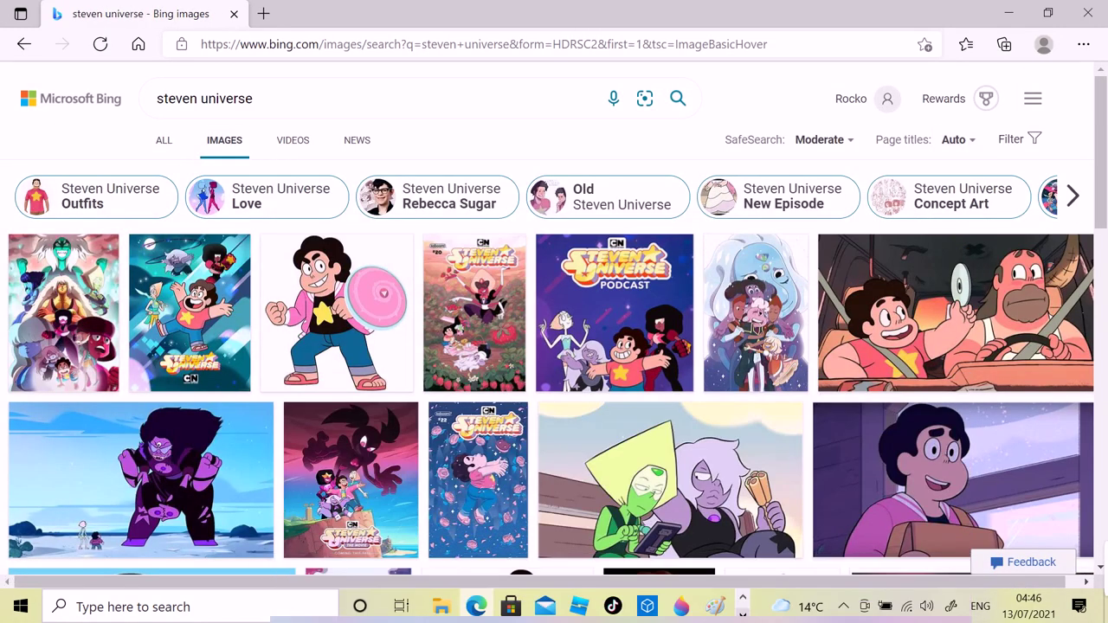
# - Refine the image search to steven universe spinel png using the suggested queries
pyautogui.click(250, 113)
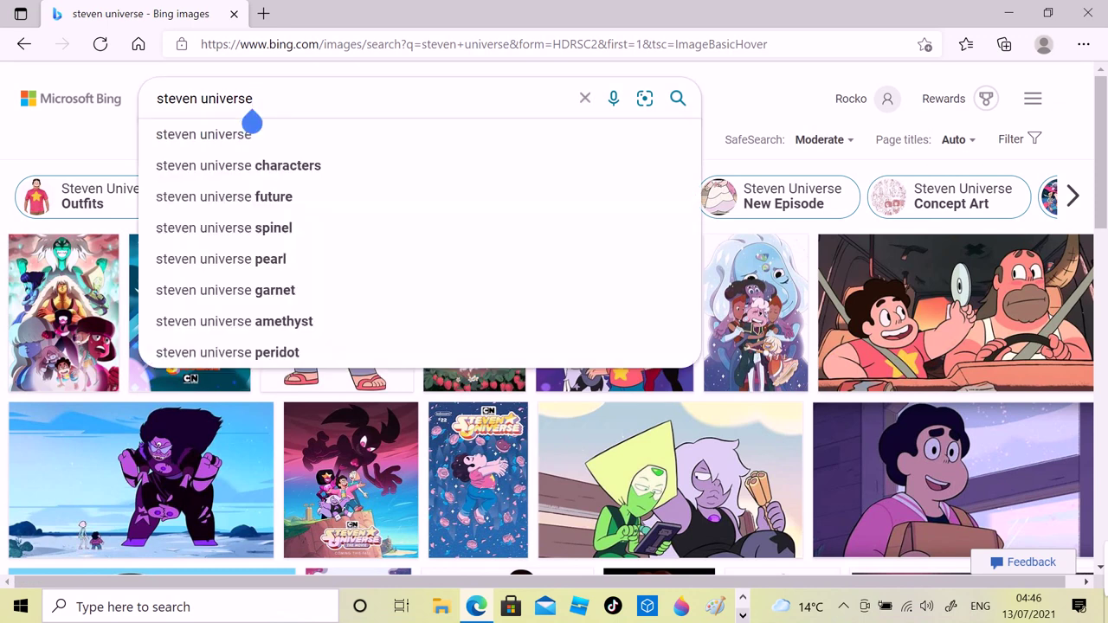
pyautogui.click(223, 228)
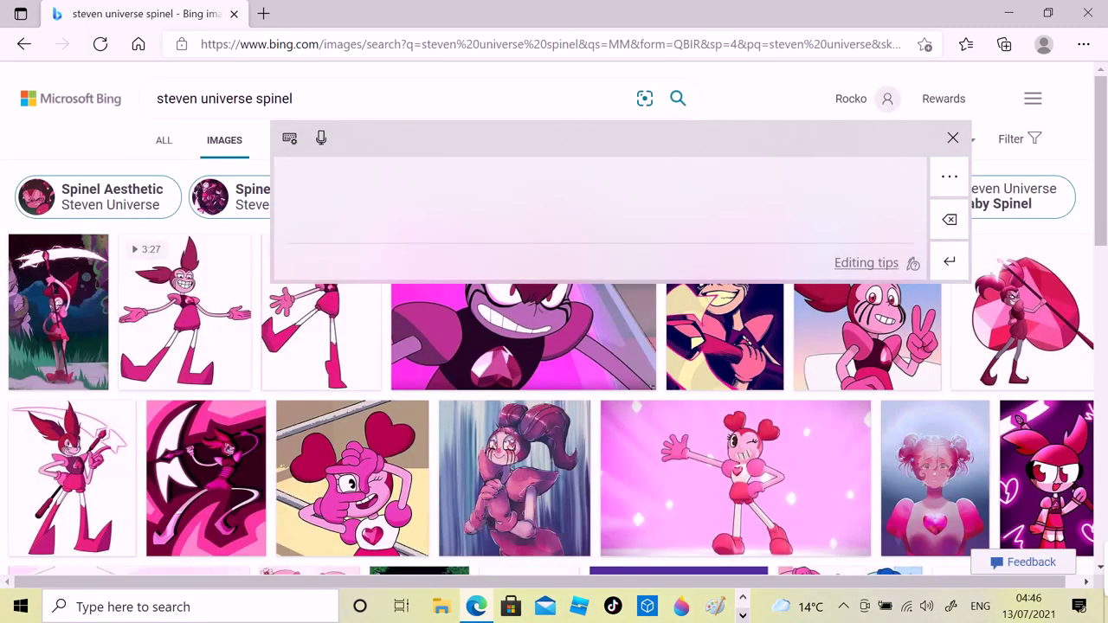
pyautogui.click(952, 137)
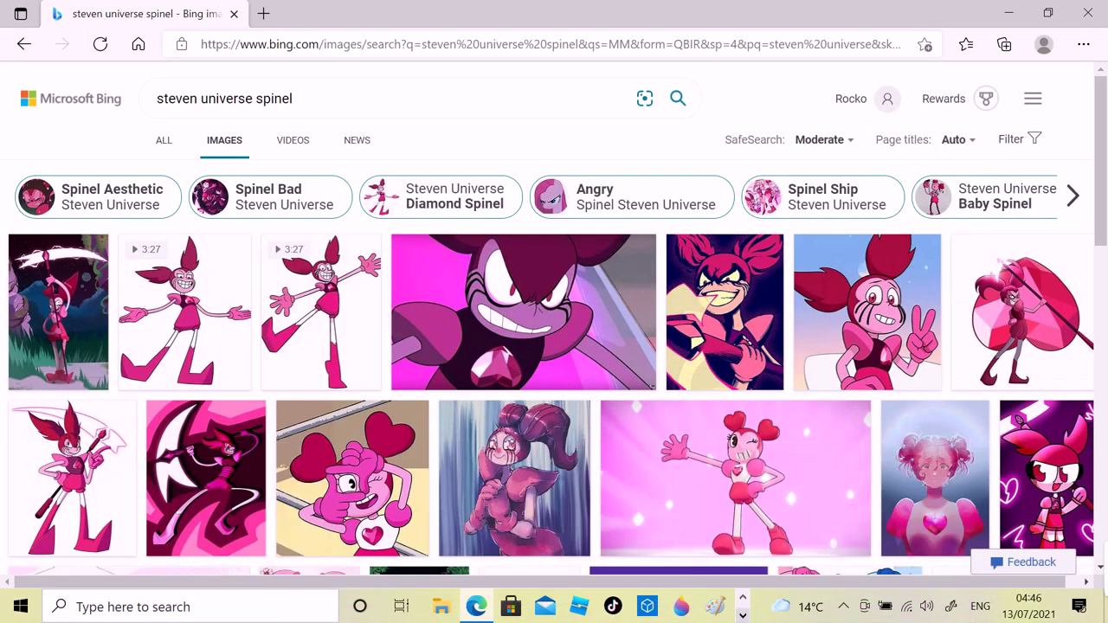
pyautogui.click(290, 112)
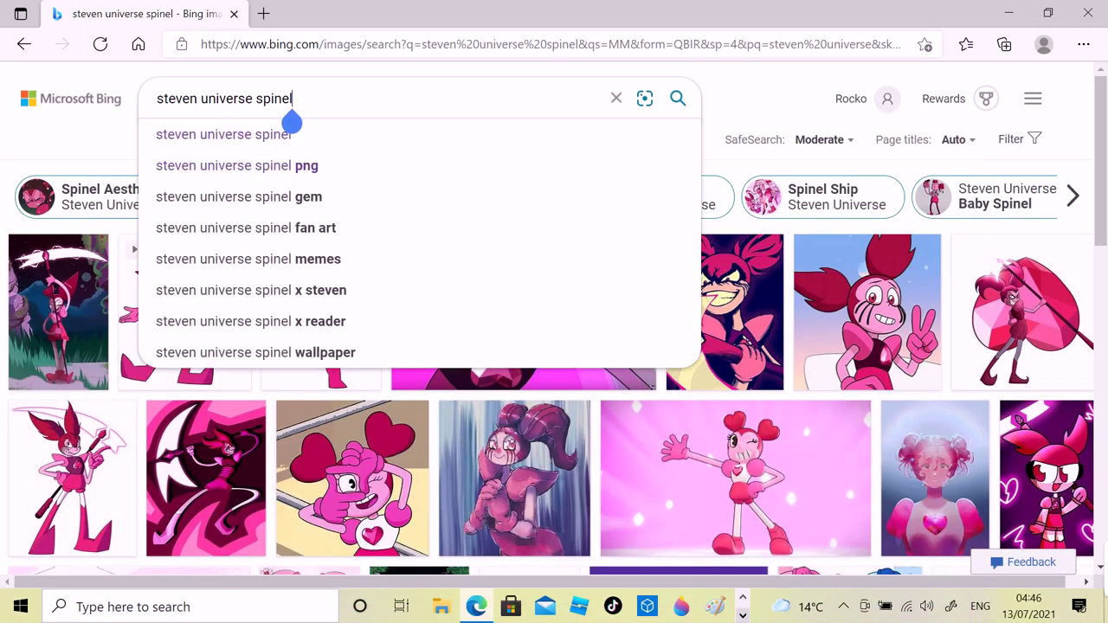
pyautogui.click(236, 165)
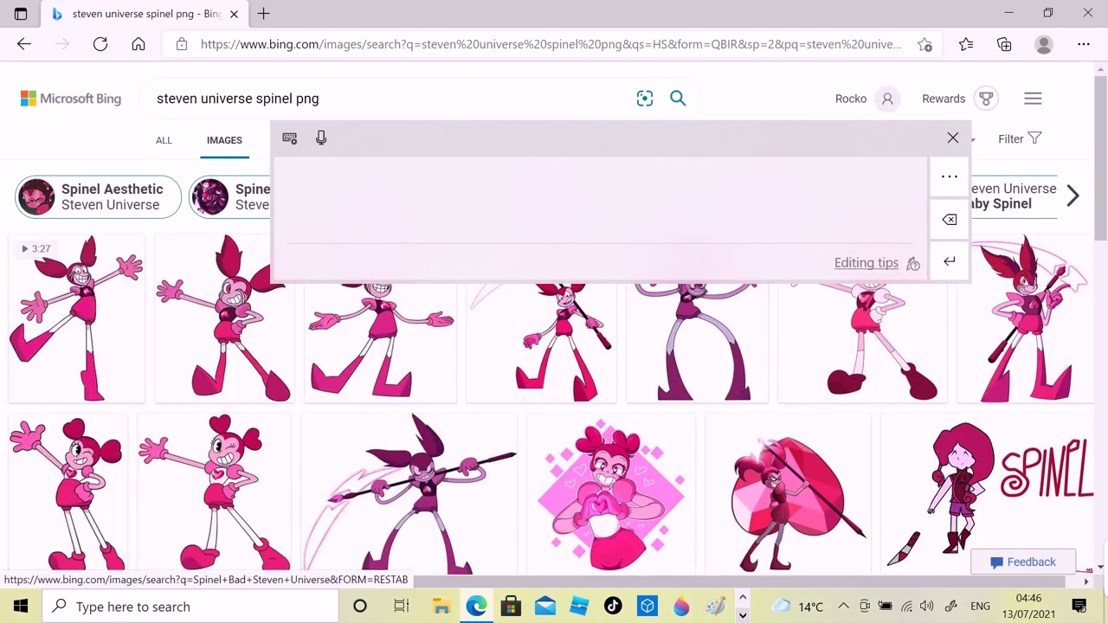
pyautogui.click(952, 137)
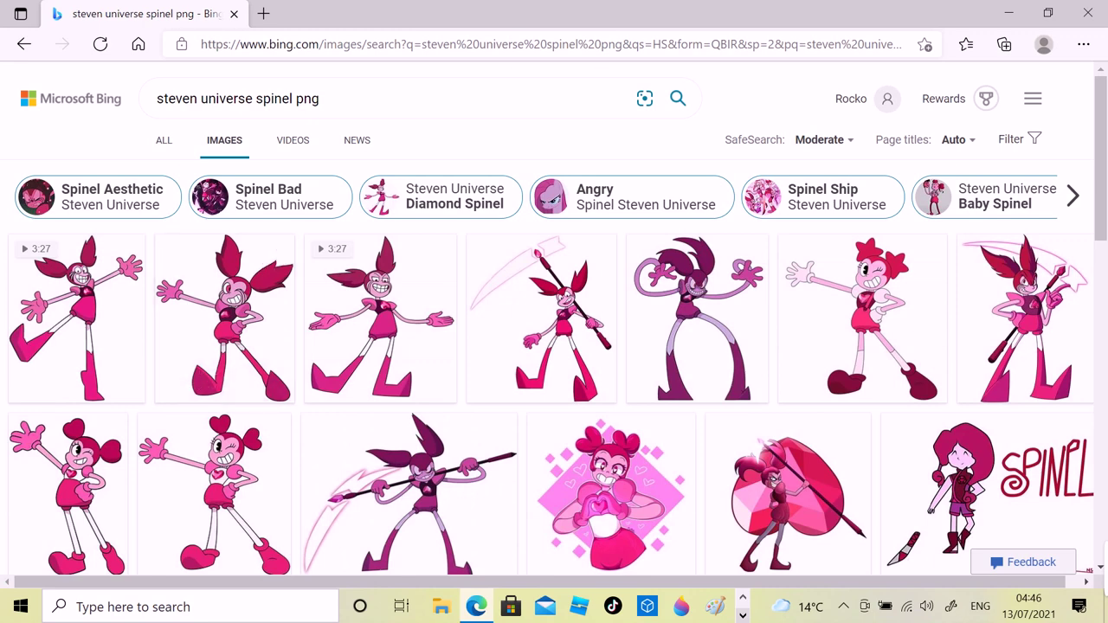
# - Save the winking Spinel image with one outstretched arm as a PNG in Downloads and close the browser
pyautogui.click(224, 317)
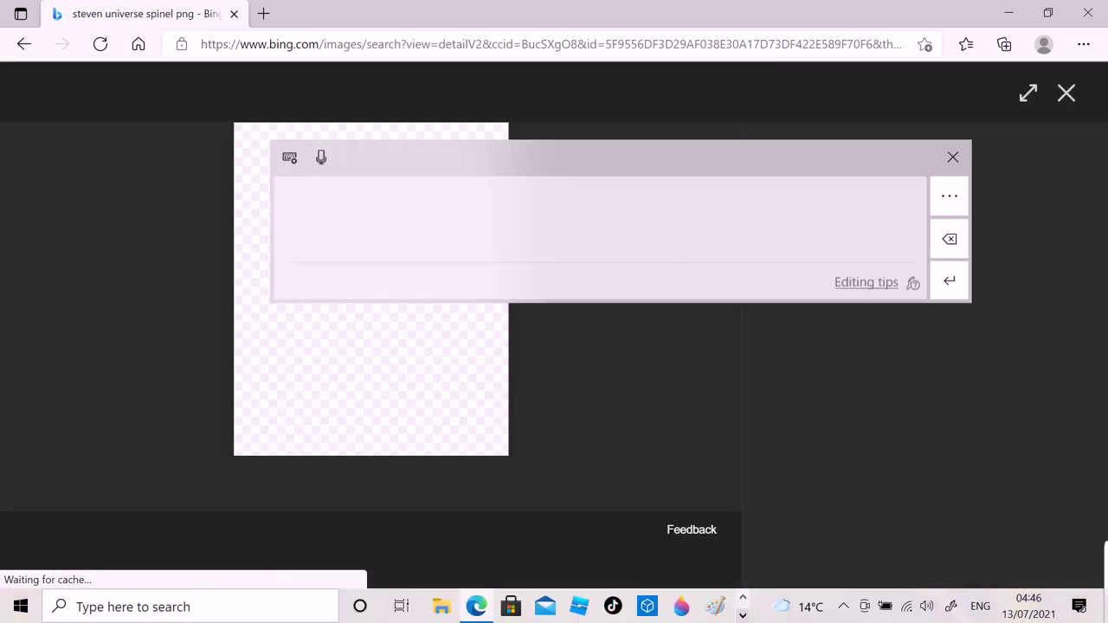
pyautogui.click(952, 138)
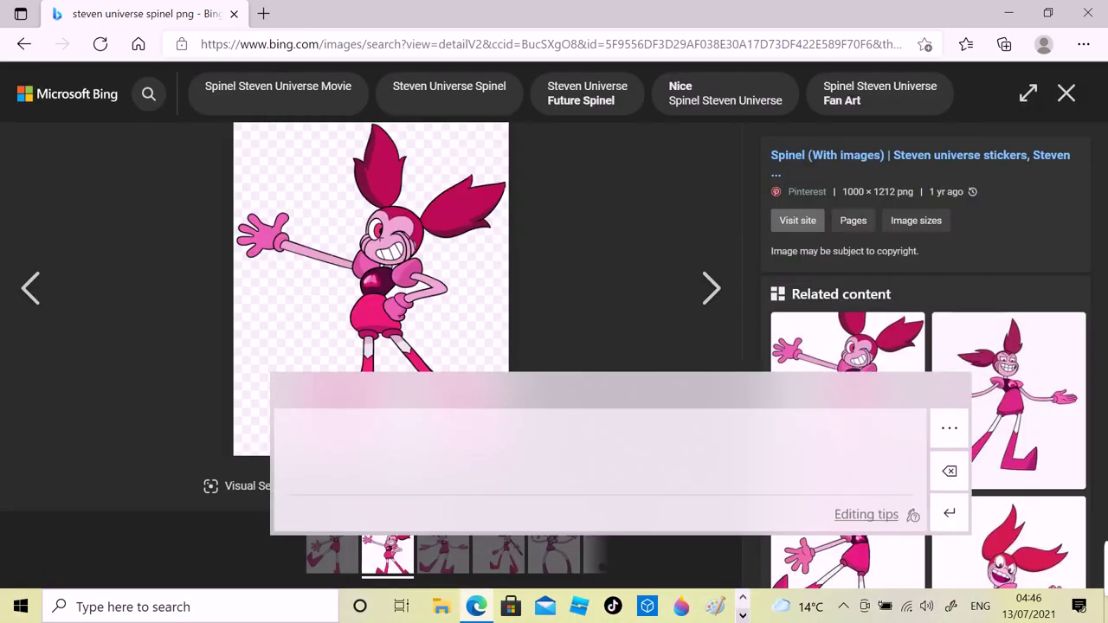
pyautogui.rightClick(401, 347)
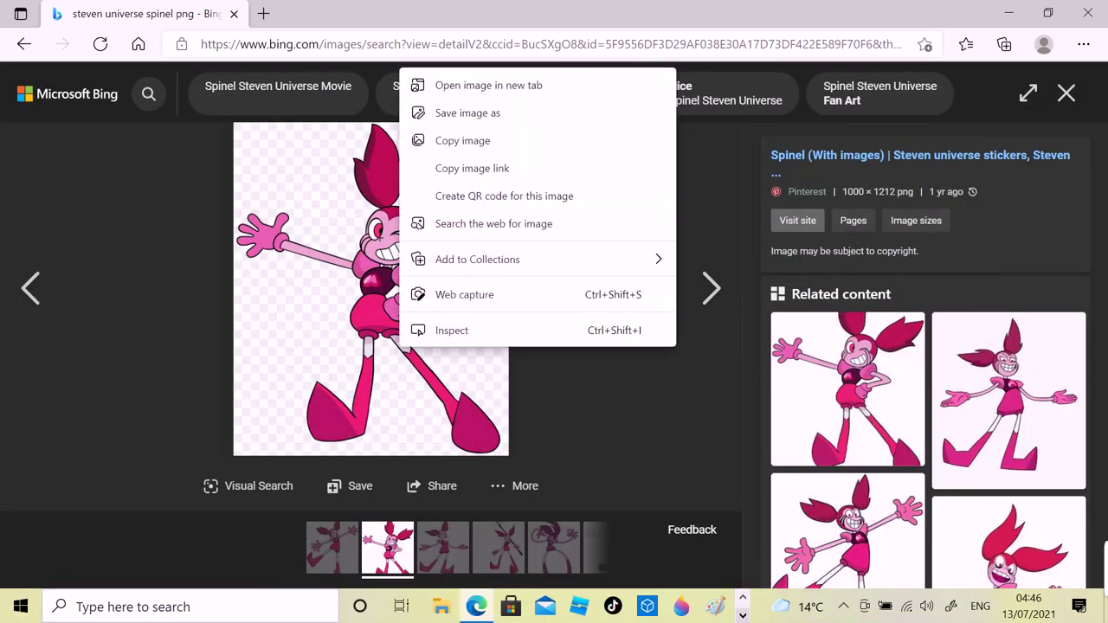
pyautogui.click(467, 113)
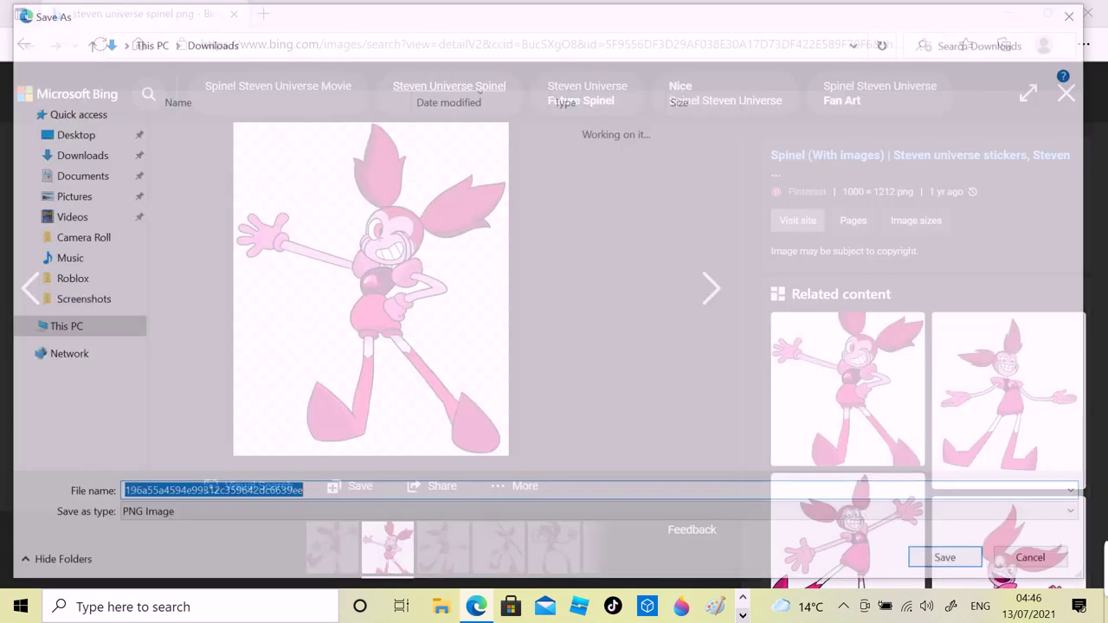
pyautogui.press('Return')
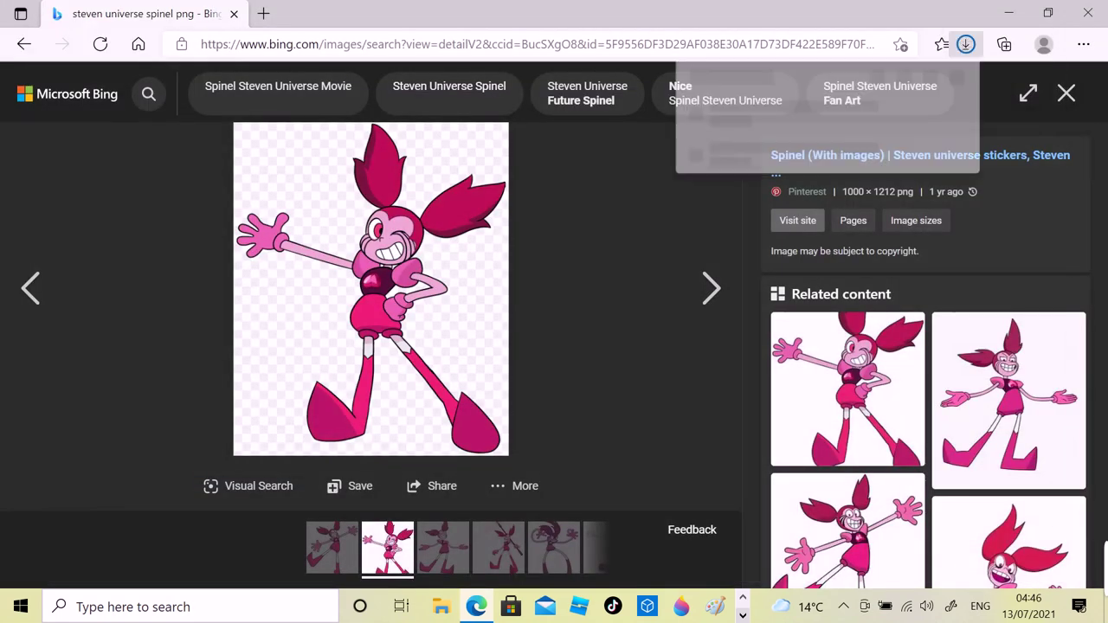
pyautogui.click(1087, 13)
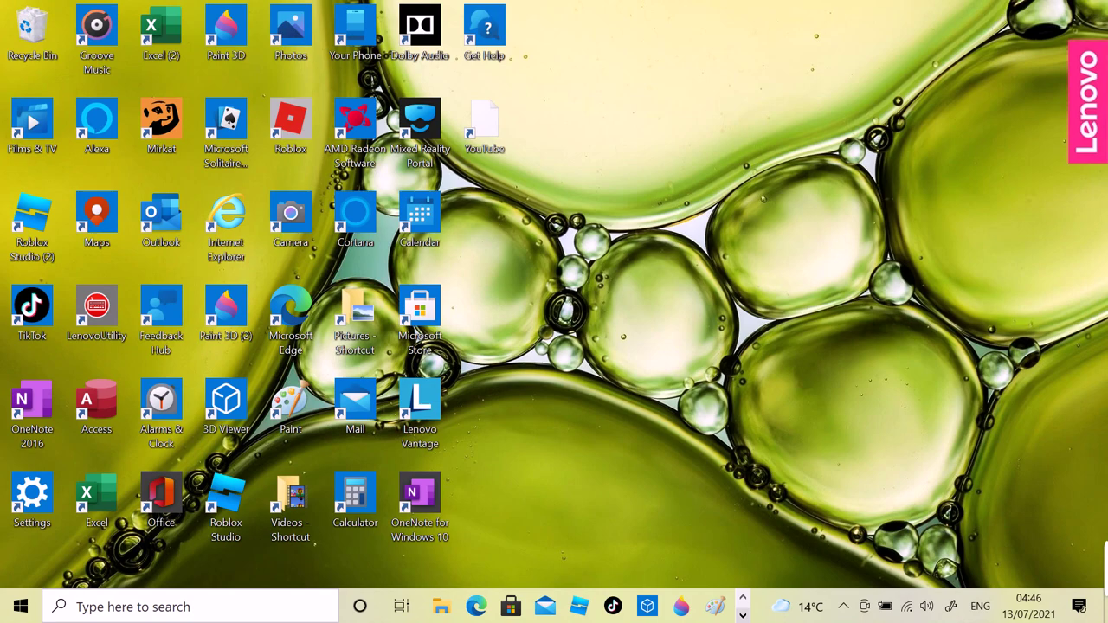
# - Start Paint 3D and open the downloaded file 196a55a4594e99312c359642dc6639ee from Downloads
pyautogui.click(681, 606)
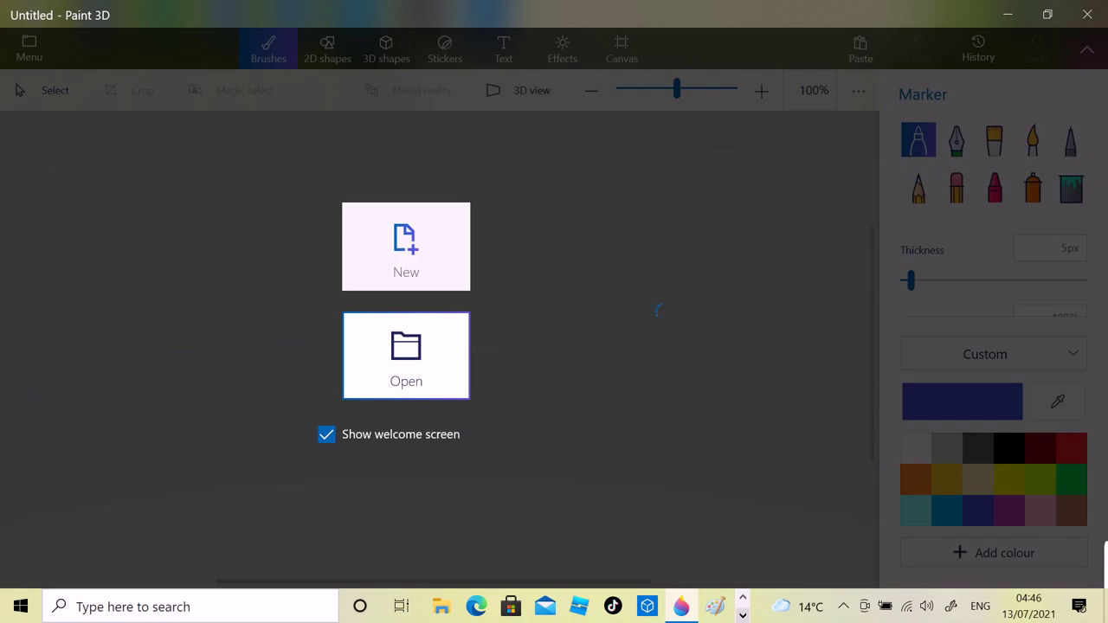
pyautogui.click(405, 356)
pyautogui.click(420, 264)
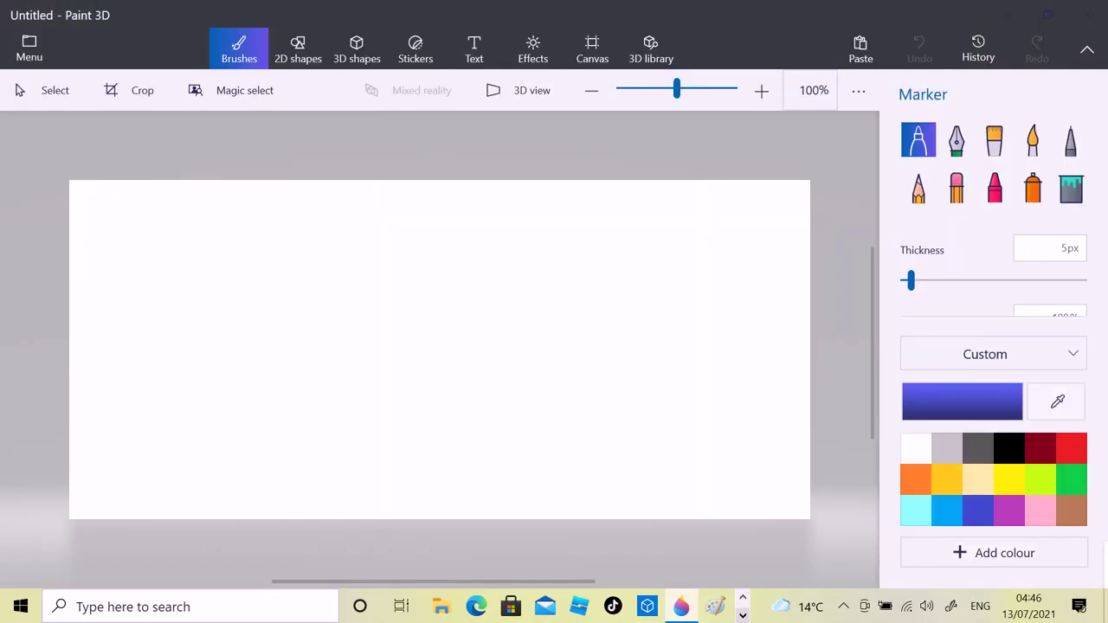
pyautogui.hotkey('ctrl', 'o')
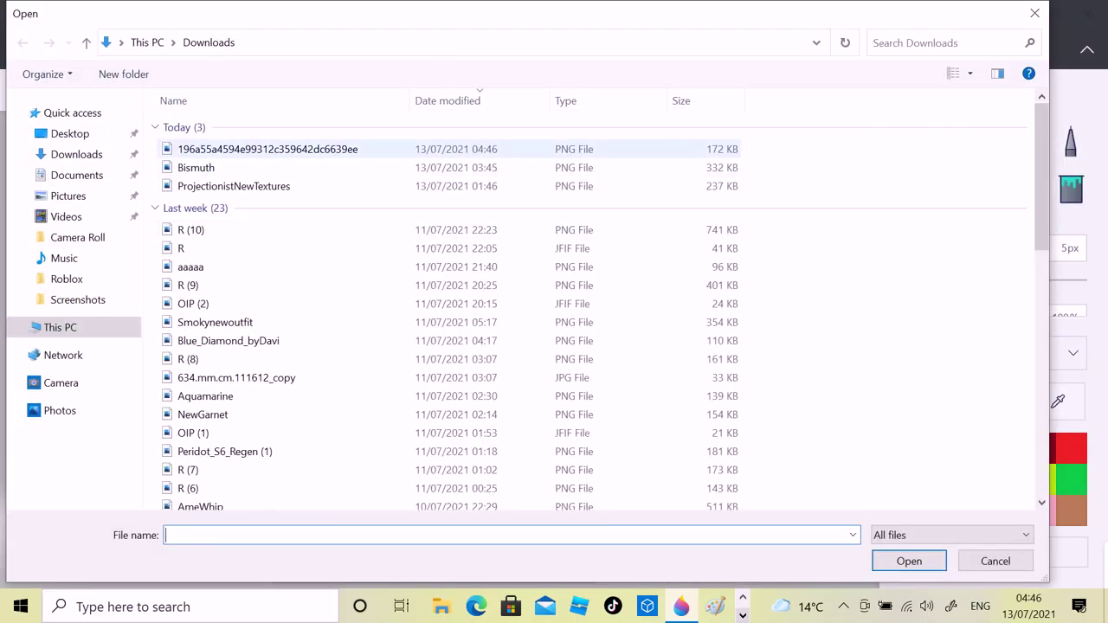
pyautogui.press('Return')
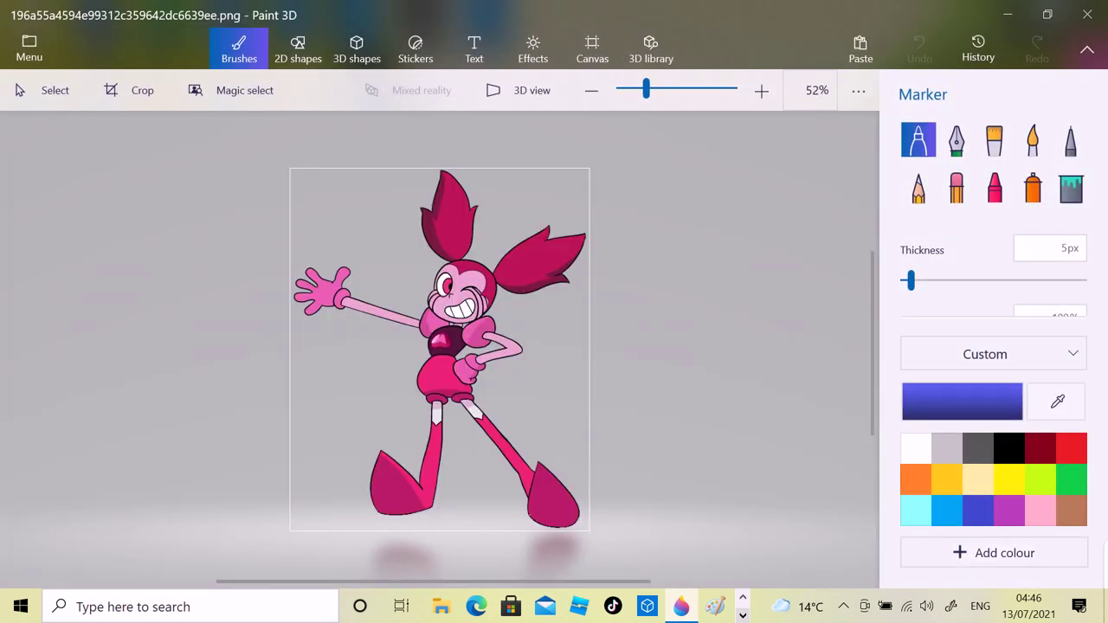
# - Fill the transparent background with white, including the enclosed gap between the bent arm and the body
pyautogui.click(915, 447)
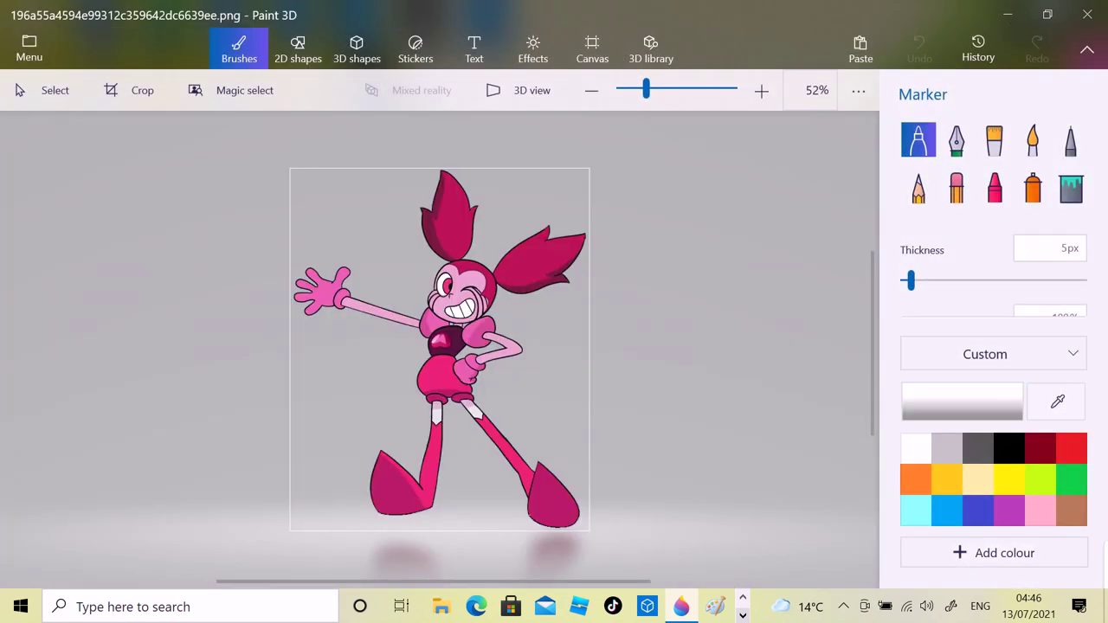
pyautogui.click(1070, 187)
pyautogui.click(1087, 49)
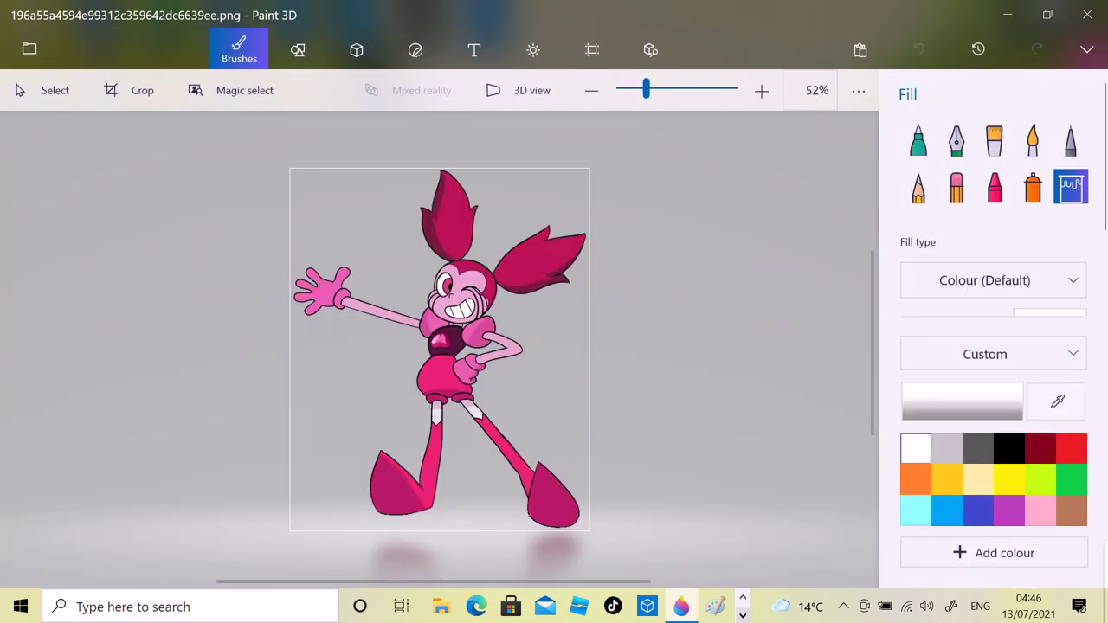
pyautogui.click(538, 403)
pyautogui.click(490, 348)
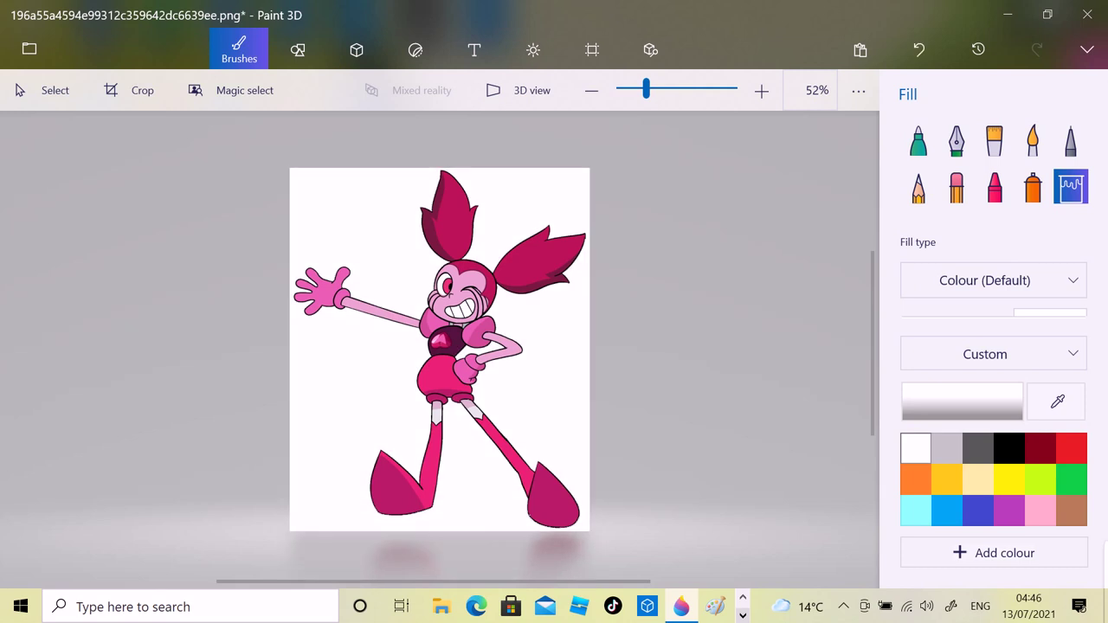
# - Sample the dark purple used on the character and select the Watercolour brush
pyautogui.click(762, 90)
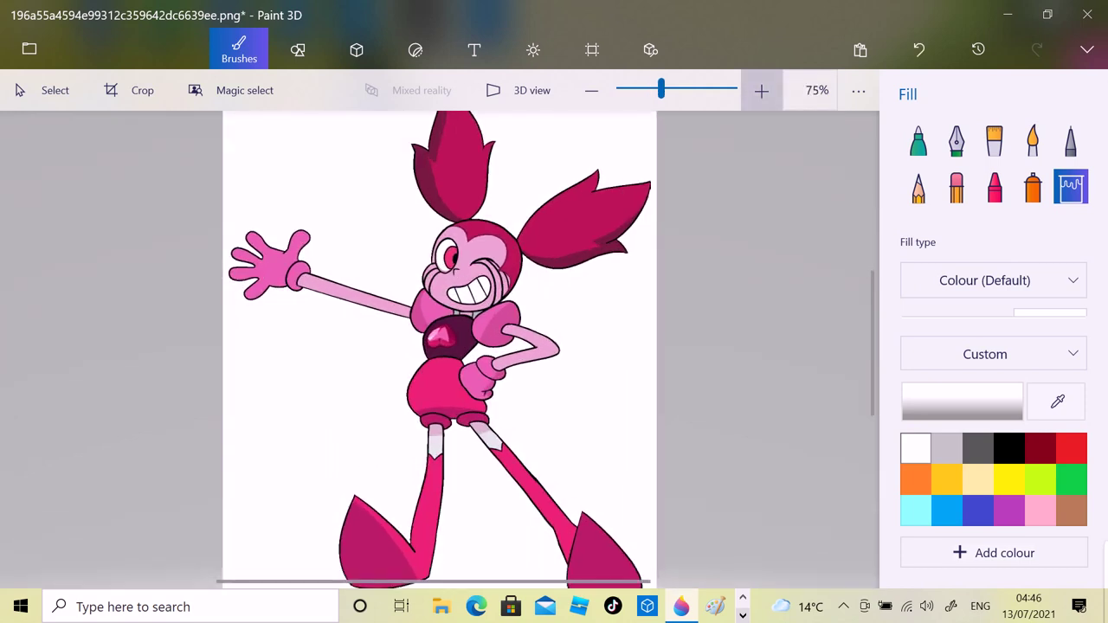
pyautogui.click(762, 90)
pyautogui.scroll(1, 476, 346)
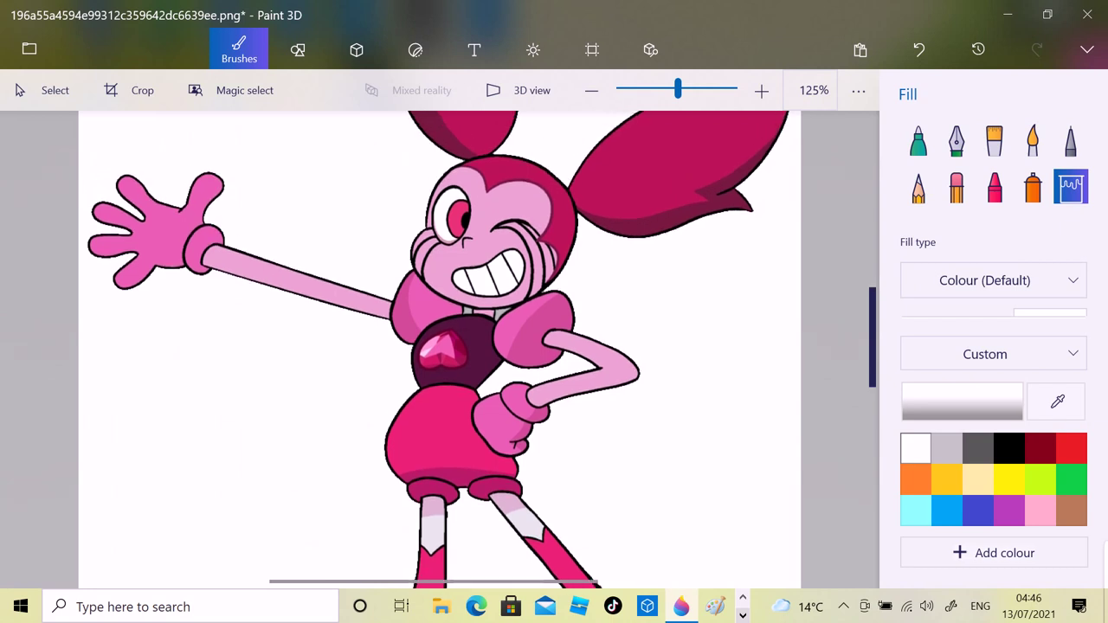
pyautogui.click(1057, 400)
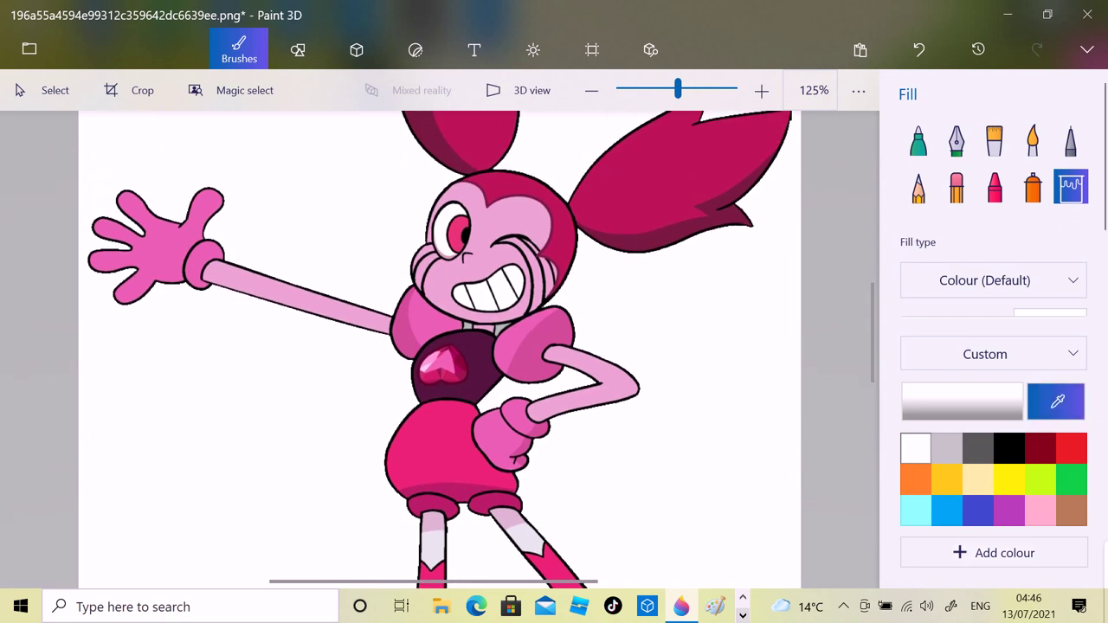
pyautogui.click(475, 306)
pyautogui.click(1032, 140)
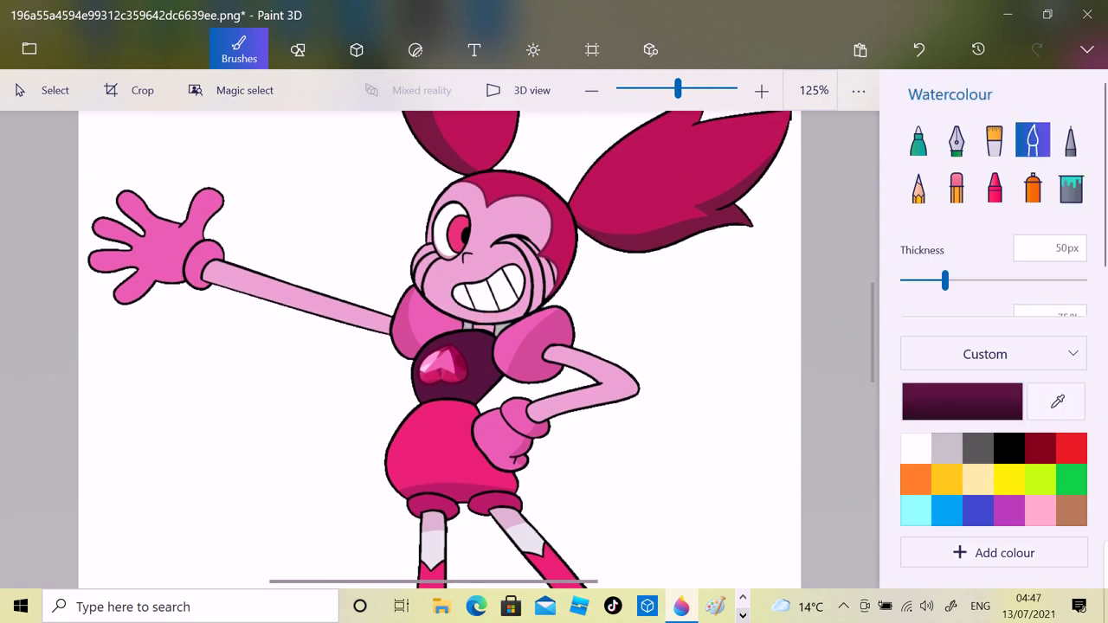
pyautogui.click(208, 443)
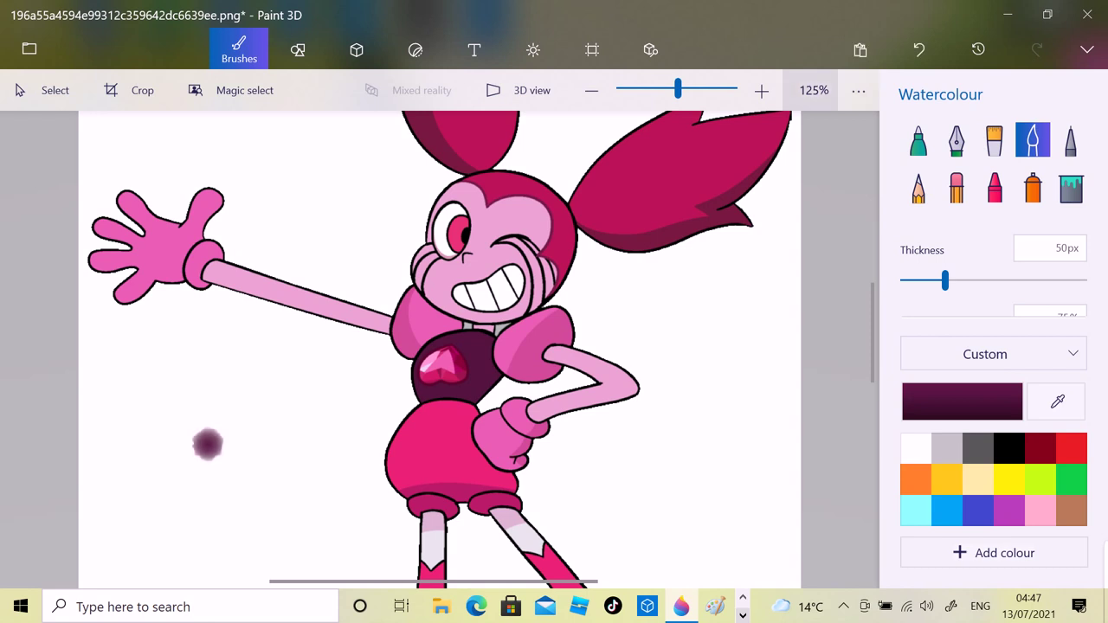
pyautogui.click(762, 90)
pyautogui.click(591, 90)
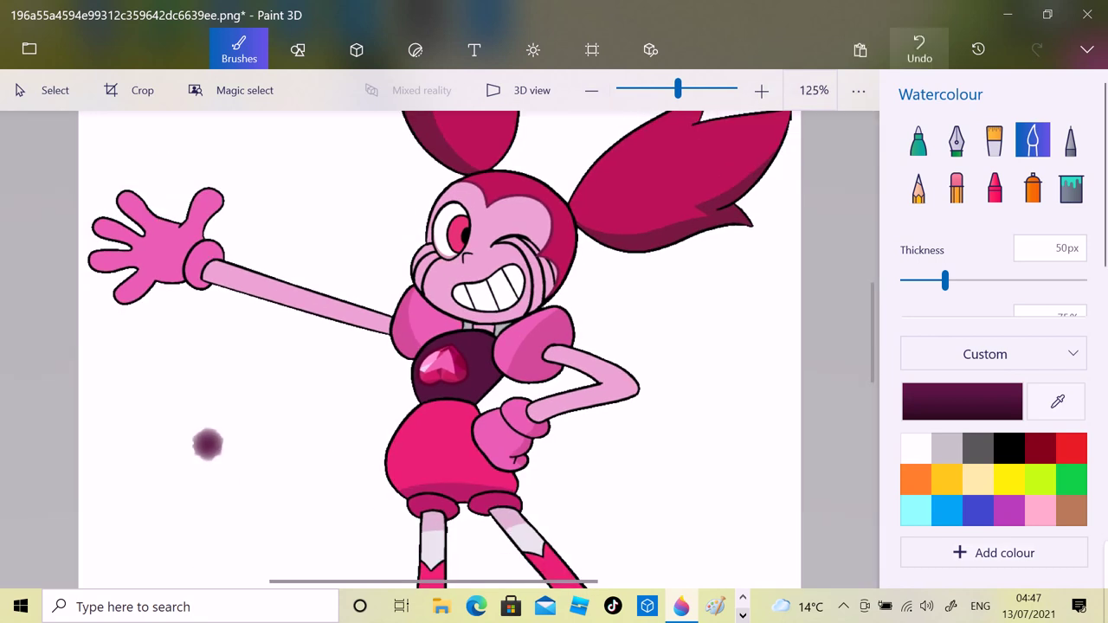
pyautogui.click(919, 49)
# - Paint a 200 px dark purple watercolour dab on the blank area below the outstretched arm and lighten it with white dabs
pyautogui.moveTo(945, 281); pyautogui.dragTo(1084, 280)
pyautogui.moveTo(255, 443); pyautogui.dragTo(255, 444)
pyautogui.click(1056, 401)
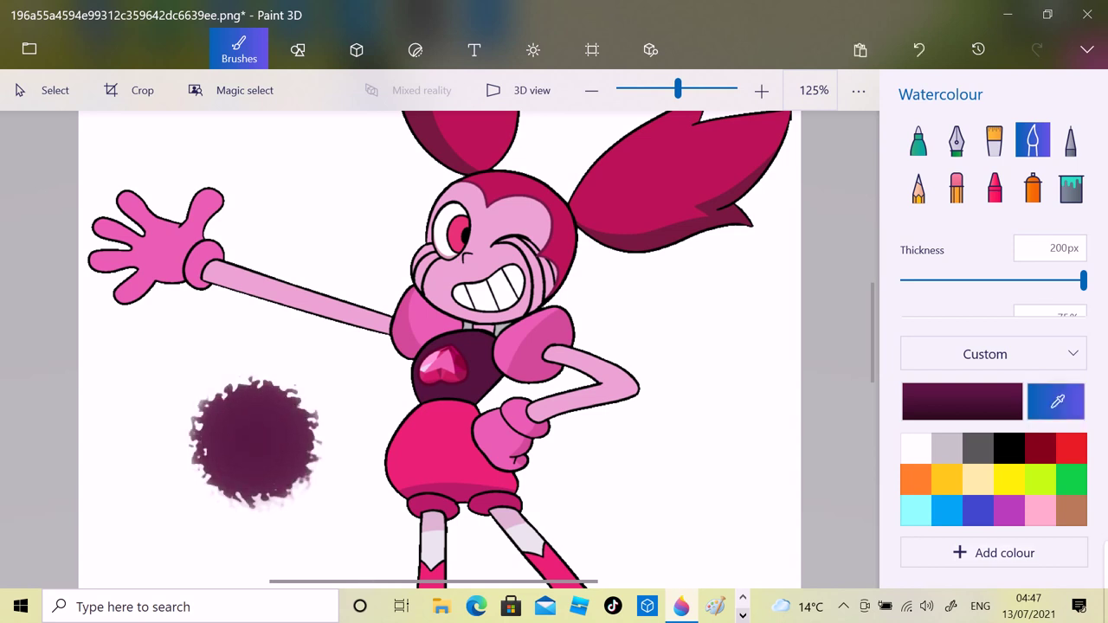
pyautogui.click(916, 448)
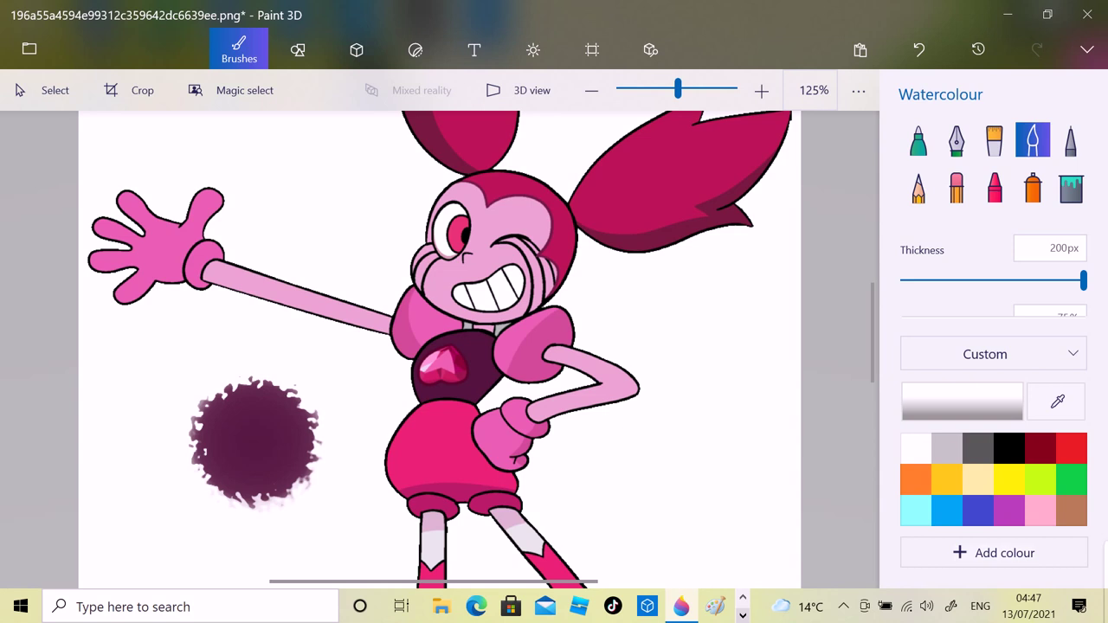
pyautogui.click(256, 442)
pyautogui.click(256, 444)
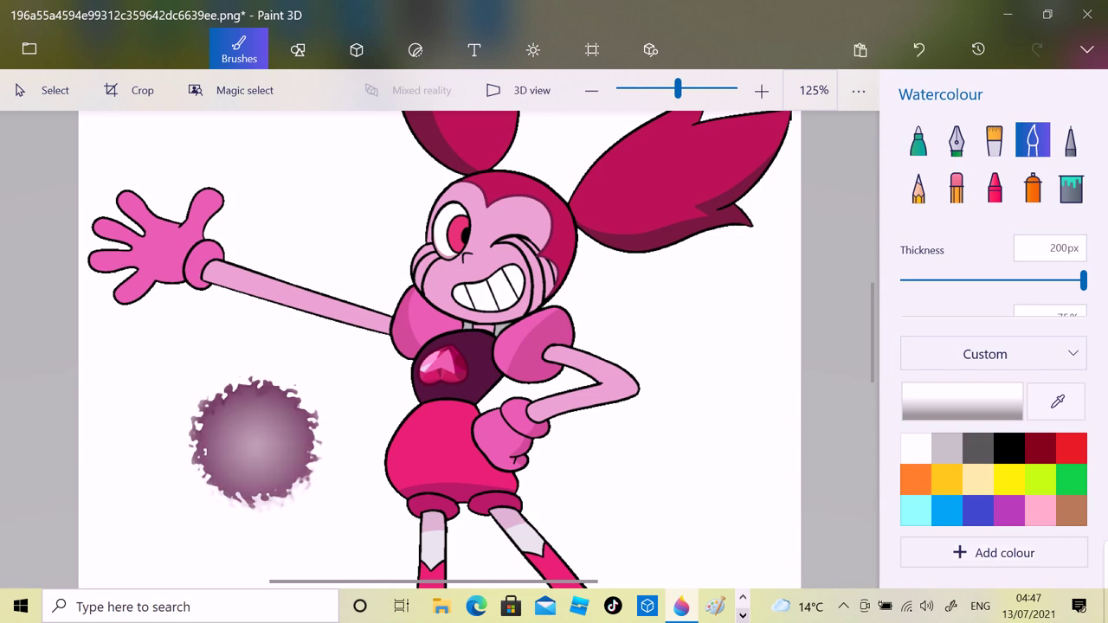
# - Sample the muted purple from the dab's upper edge, try filling the dark chest area with it, and undo the fill
pyautogui.click(1057, 400)
pyautogui.click(269, 381)
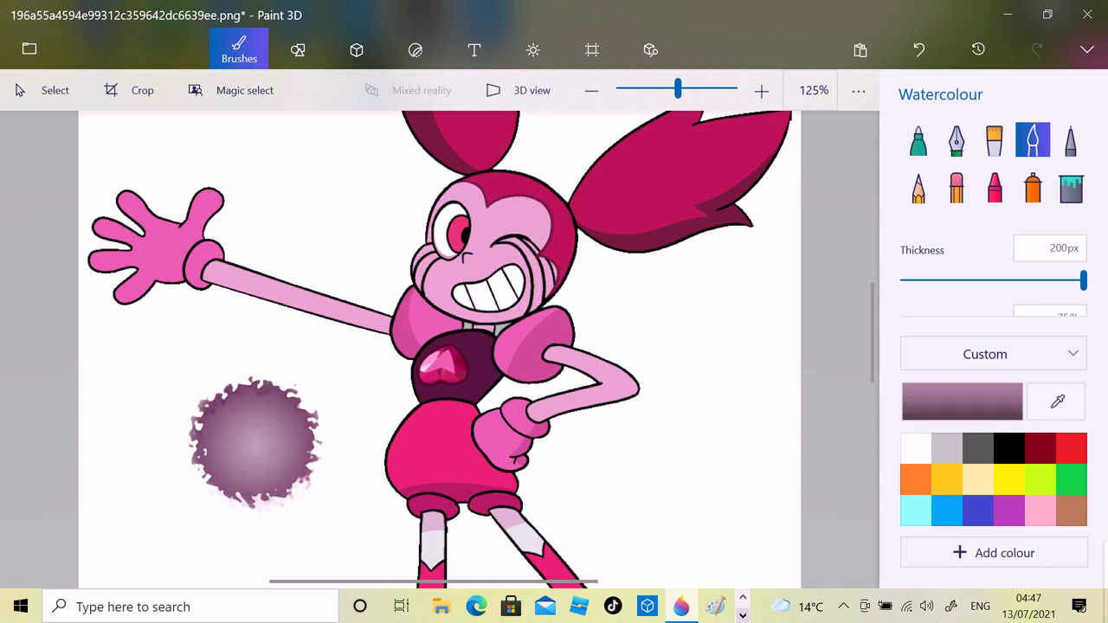
pyautogui.click(1070, 188)
pyautogui.click(481, 367)
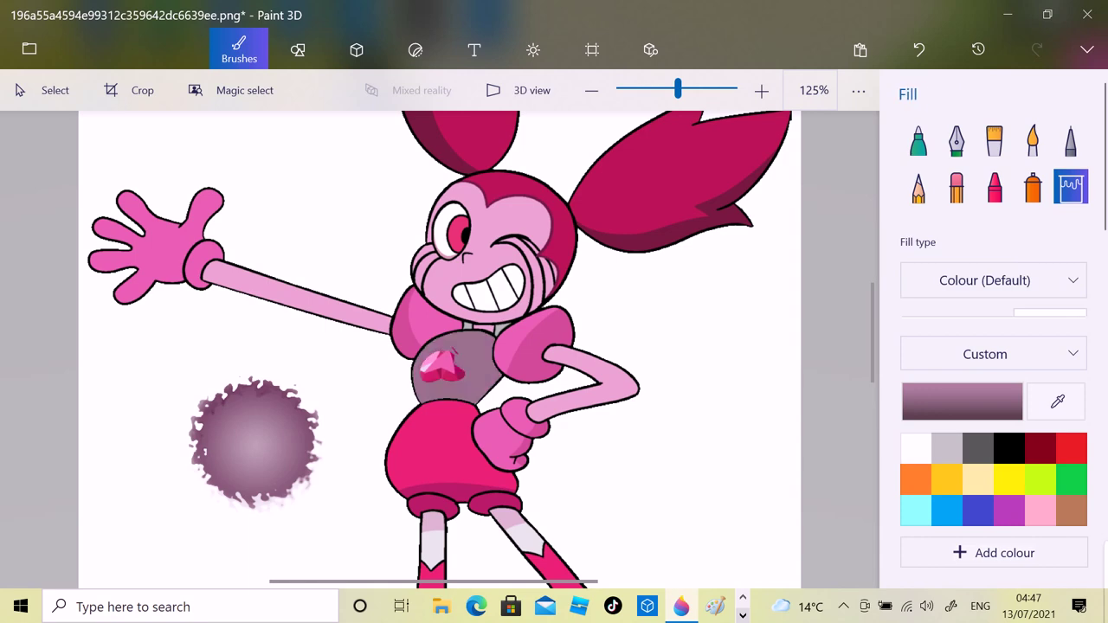
pyautogui.click(919, 50)
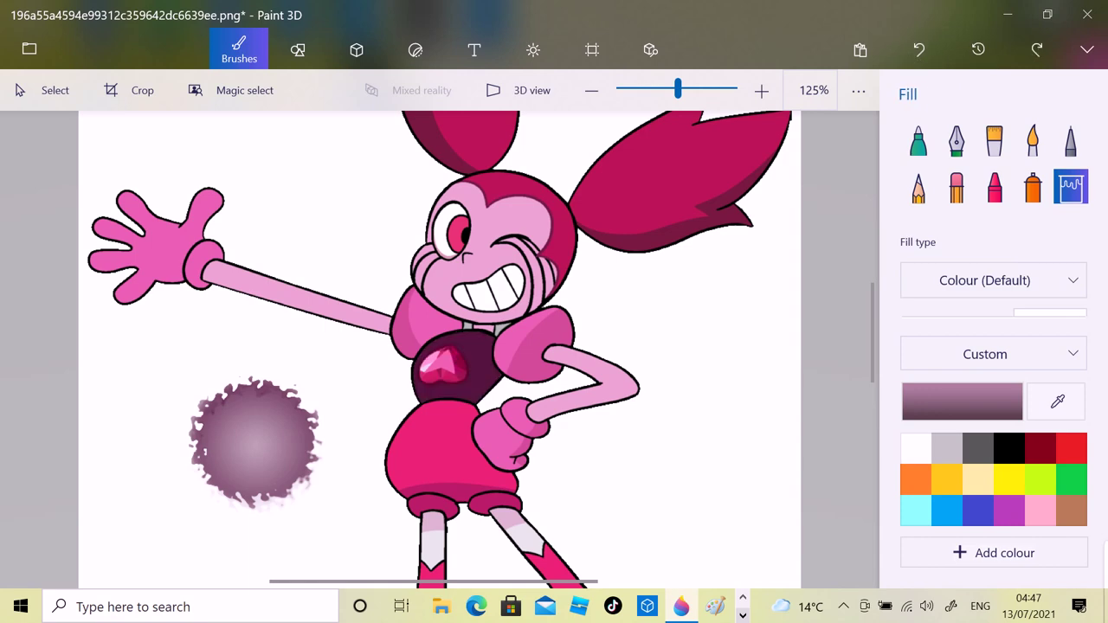
# - Outline the heart-shaped gem on the dark chest with a 5 px muted purple Marker line
pyautogui.click(762, 91)
pyautogui.click(762, 91)
pyautogui.click(762, 91)
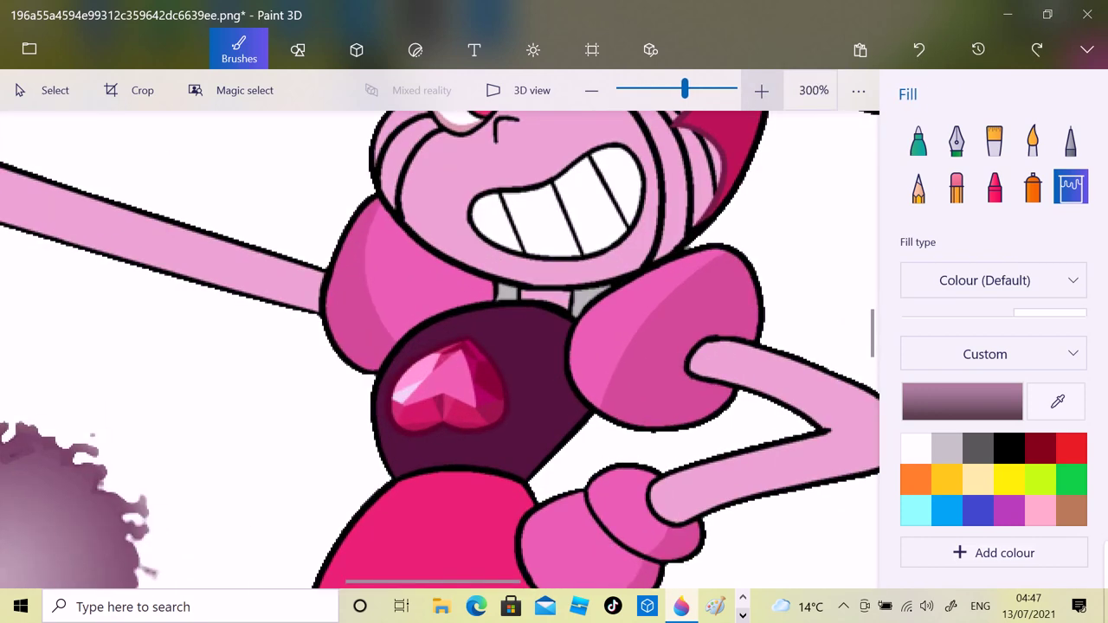
pyautogui.click(761, 91)
pyautogui.click(762, 90)
pyautogui.click(919, 140)
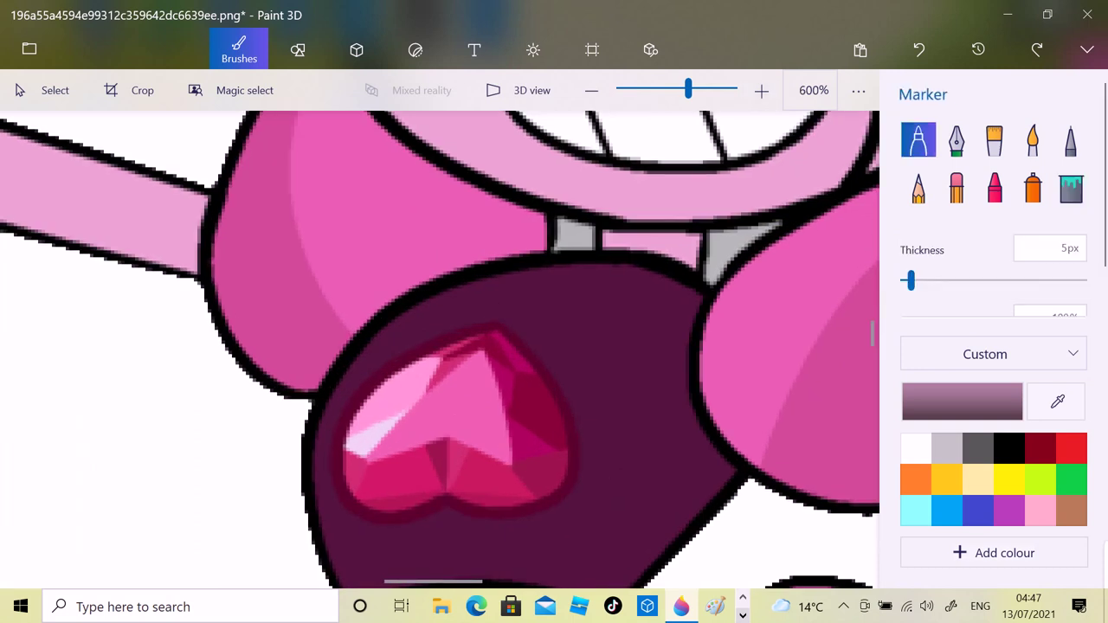
pyautogui.moveTo(514, 312)
pyautogui.mouseDown()
pyautogui.moveTo(541, 338)
pyautogui.moveTo(502, 302)
pyautogui.moveTo(581, 388)
pyautogui.moveTo(588, 476)
pyautogui.moveTo(559, 518)
pyautogui.moveTo(504, 526)
pyautogui.moveTo(455, 513)
pyautogui.moveTo(421, 544)
pyautogui.mouseUp()
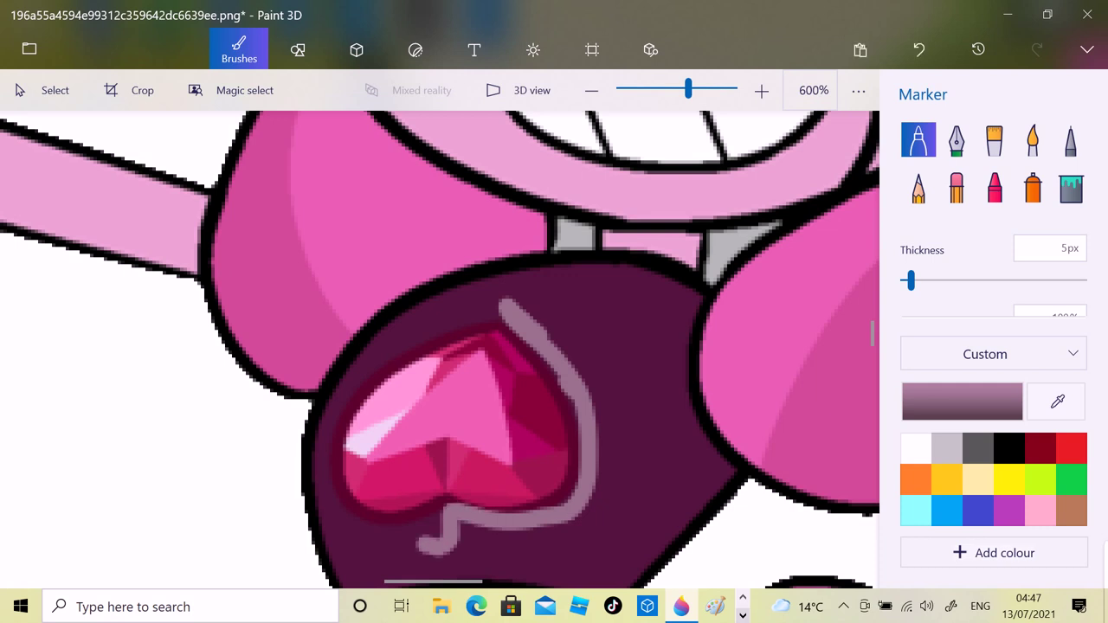
pyautogui.moveTo(355, 520); pyautogui.dragTo(440, 519)
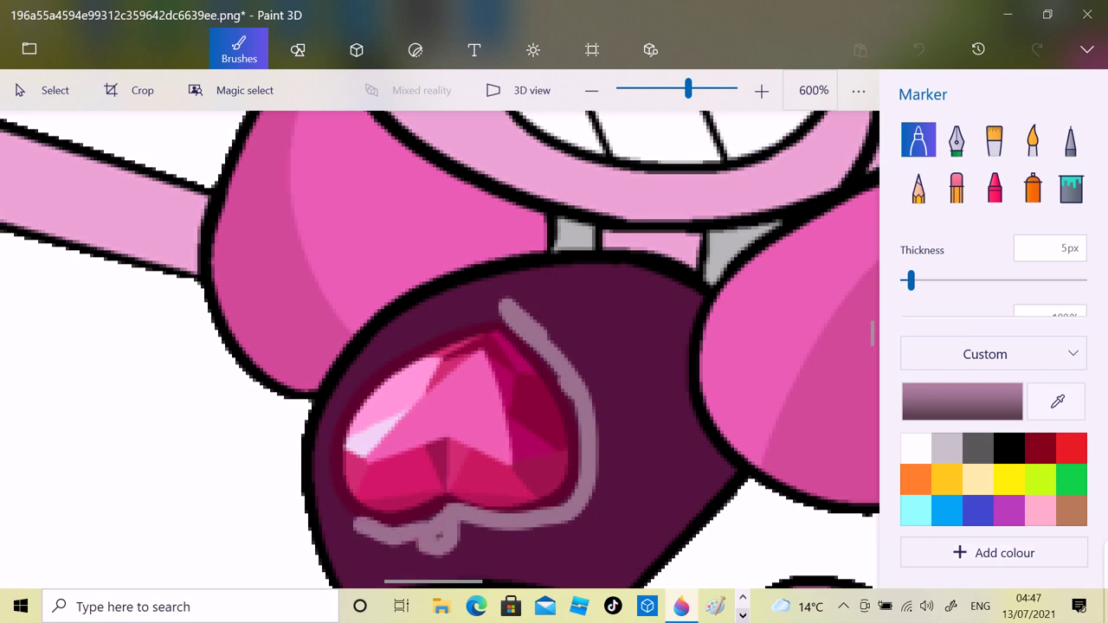
pyautogui.moveTo(362, 525)
pyautogui.mouseDown()
pyautogui.moveTo(326, 484)
pyautogui.moveTo(346, 388)
pyautogui.moveTo(503, 288)
pyautogui.moveTo(457, 322)
pyautogui.mouseUp()
# - Fill the dark chest area around the gem with the muted purple, undoing the stray fill on the gem
pyautogui.click(1071, 188)
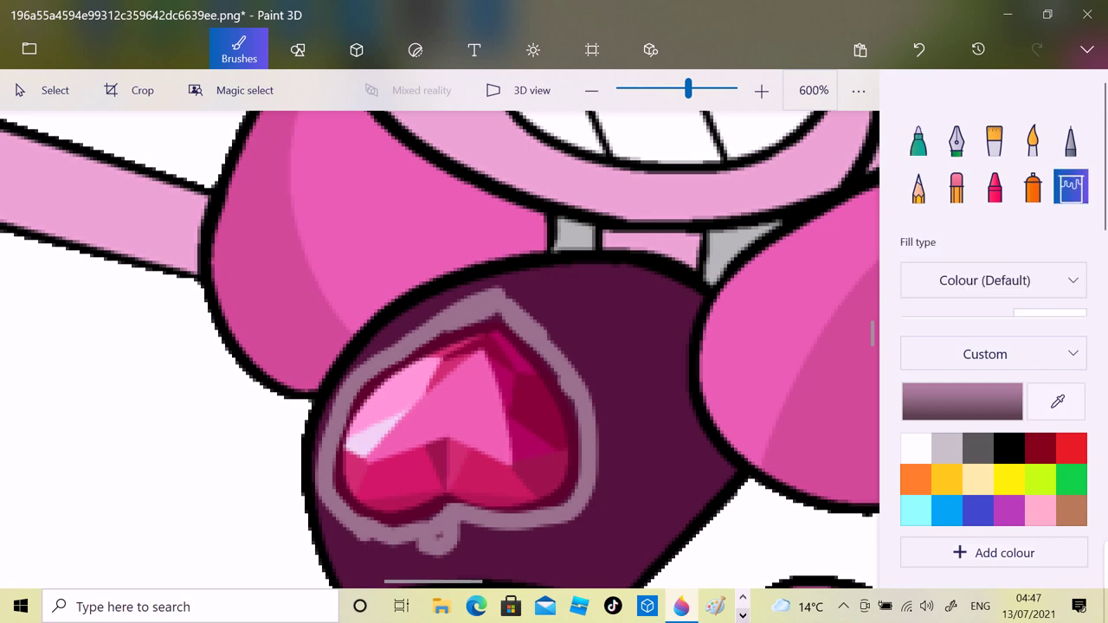
pyautogui.click(638, 374)
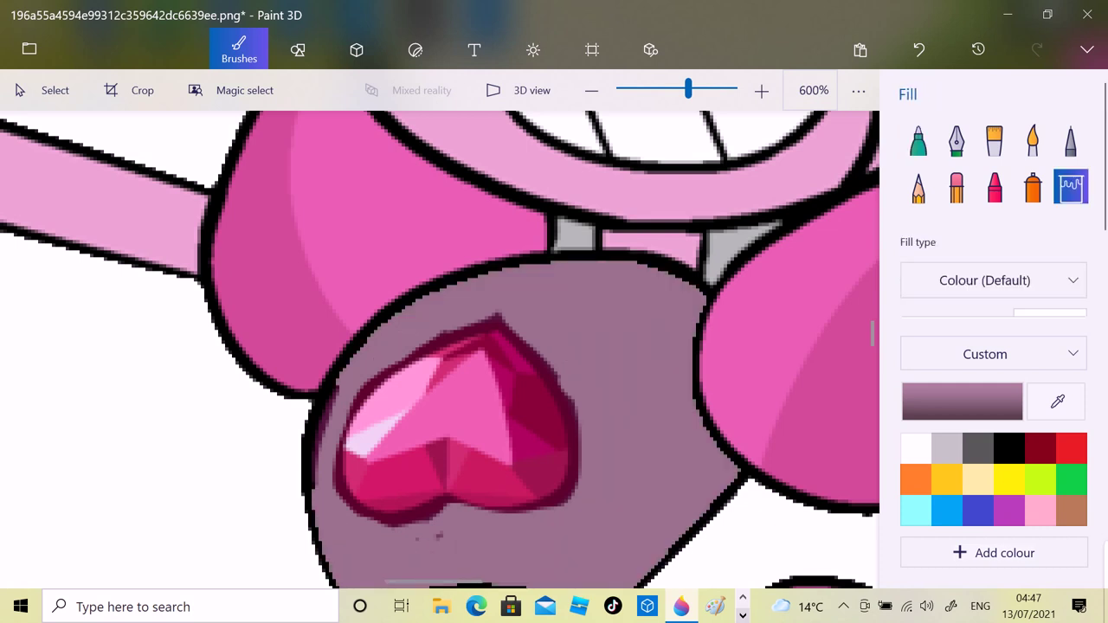
pyautogui.click(639, 374)
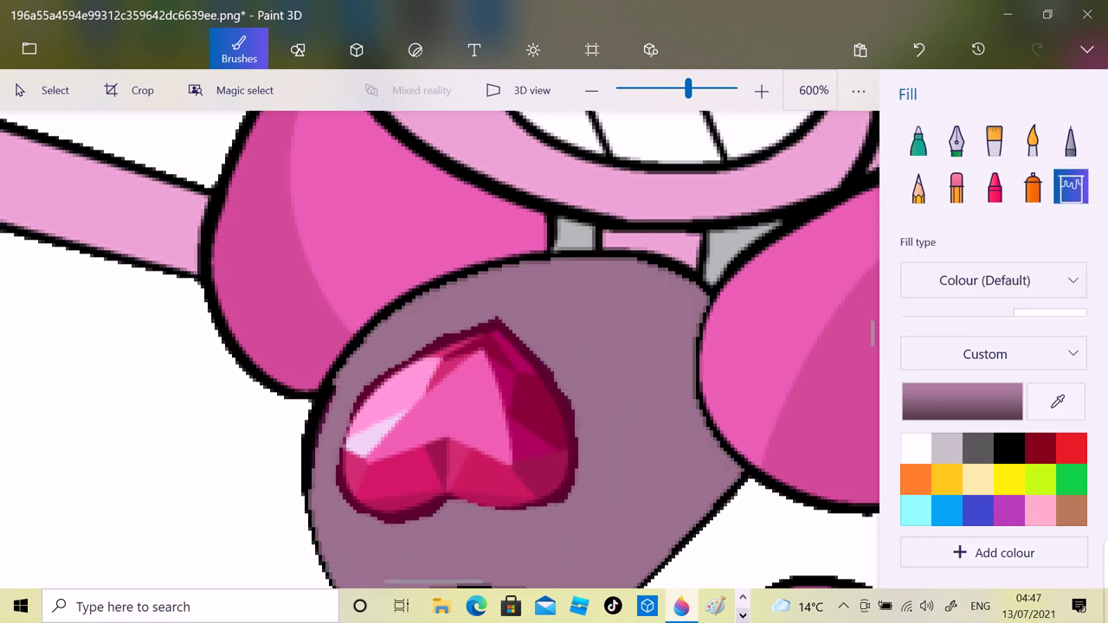
pyautogui.click(539, 401)
pyautogui.click(919, 50)
# - Paint over the dark rim around the gem with the 5 px muted purple Marker
pyautogui.click(918, 140)
pyautogui.moveTo(427, 341); pyautogui.dragTo(497, 315)
pyautogui.moveTo(548, 353)
pyautogui.mouseDown()
pyautogui.moveTo(583, 403)
pyautogui.moveTo(573, 471)
pyautogui.mouseUp()
pyautogui.moveTo(578, 410); pyautogui.dragTo(567, 391)
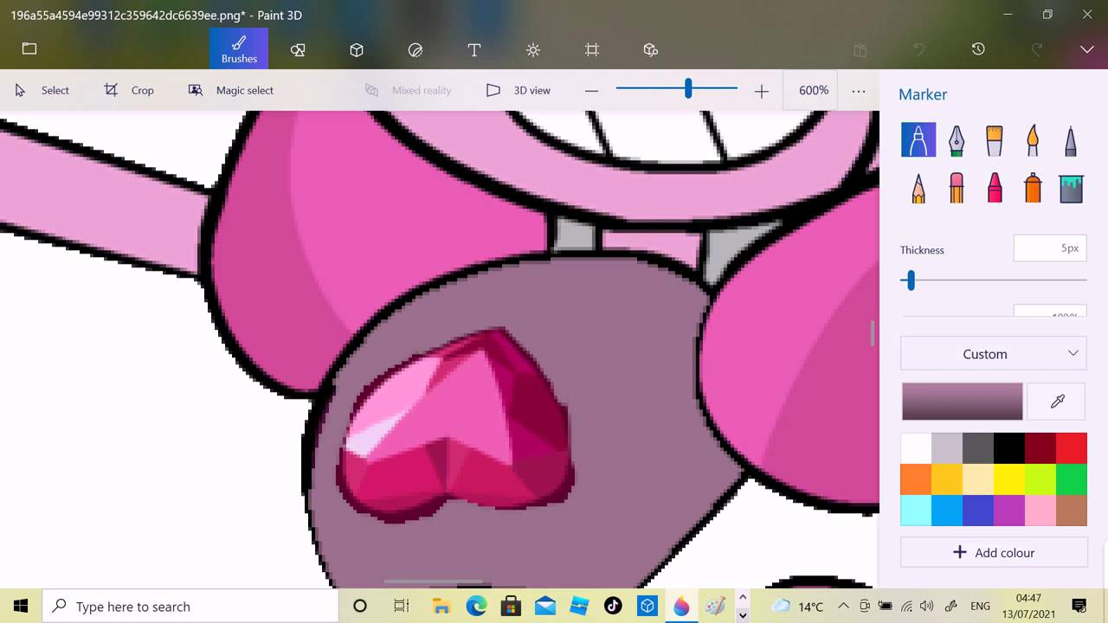
pyautogui.moveTo(572, 469)
pyautogui.mouseDown()
pyautogui.moveTo(564, 498)
pyautogui.moveTo(545, 503)
pyautogui.mouseUp()
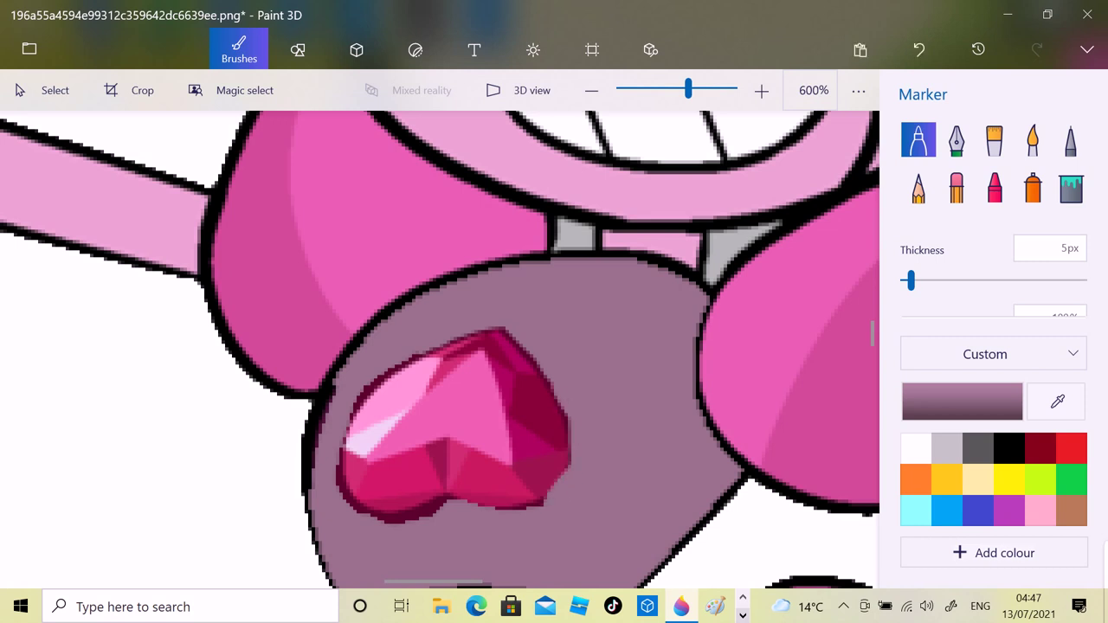
pyautogui.moveTo(332, 480)
pyautogui.mouseDown()
pyautogui.moveTo(342, 500)
pyautogui.moveTo(330, 471)
pyautogui.mouseUp()
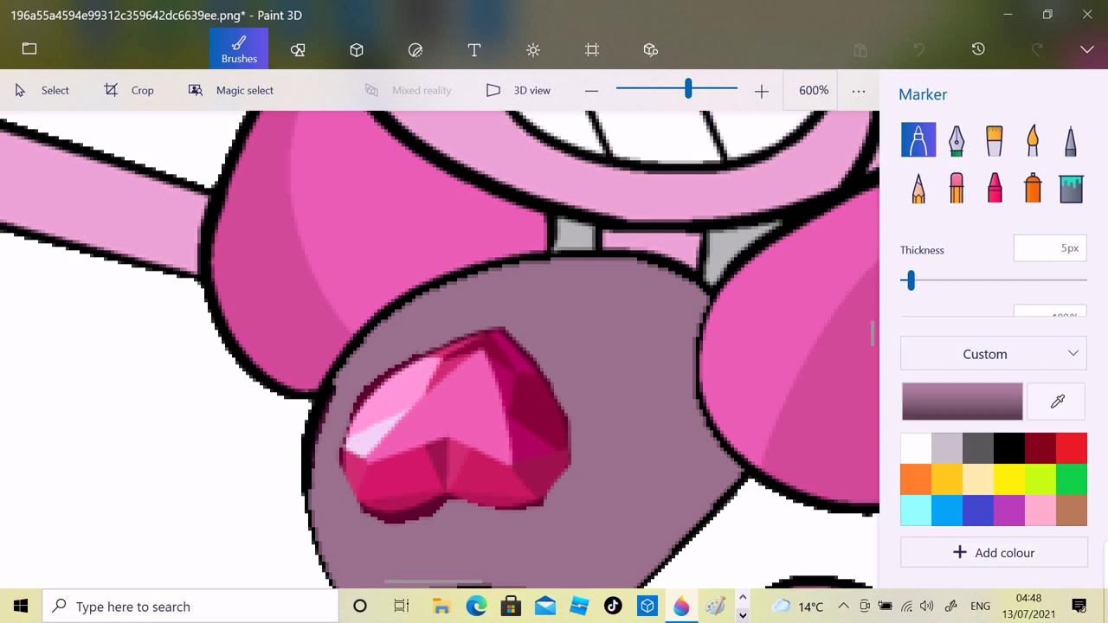
pyautogui.moveTo(364, 515)
pyautogui.mouseDown()
pyautogui.moveTo(412, 515)
pyautogui.moveTo(448, 495)
pyautogui.mouseUp()
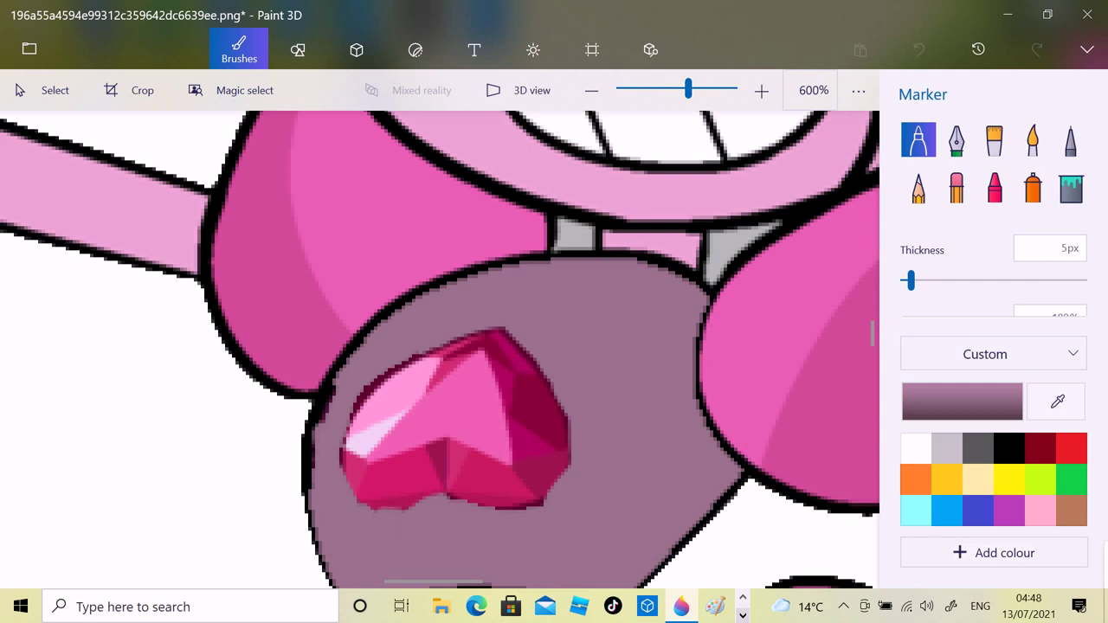
pyautogui.moveTo(347, 422); pyautogui.dragTo(421, 353)
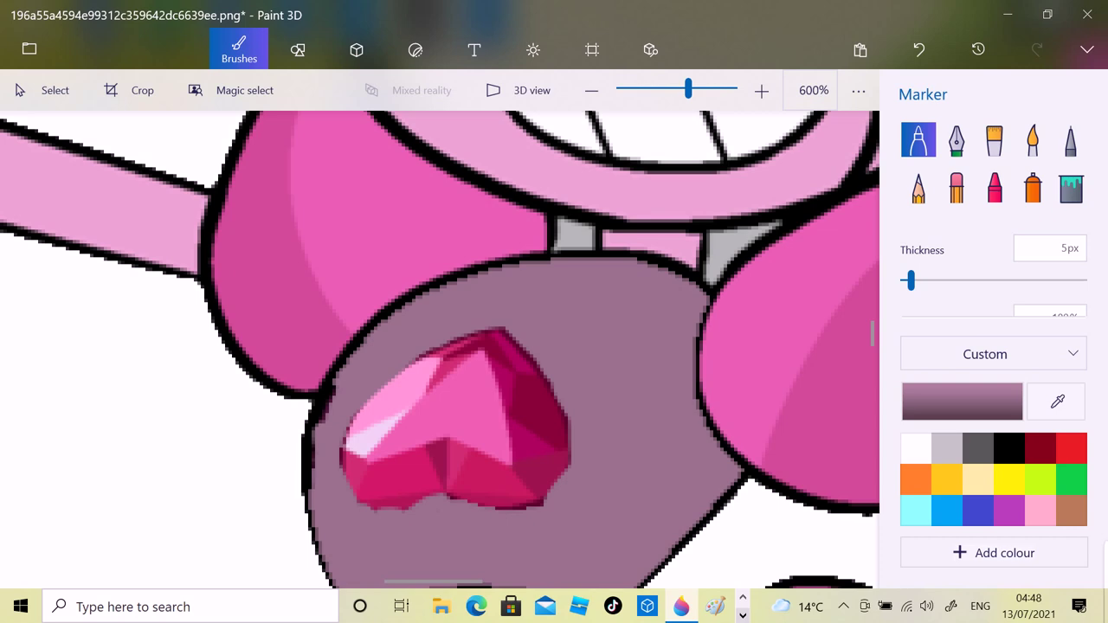
# - Sample the shorts' bright pink and build up a 200 px Watercolour dab on the blank area beside the bent arm
pyautogui.click(592, 90)
pyautogui.click(591, 90)
pyautogui.click(592, 90)
pyautogui.click(592, 90)
pyautogui.click(592, 90)
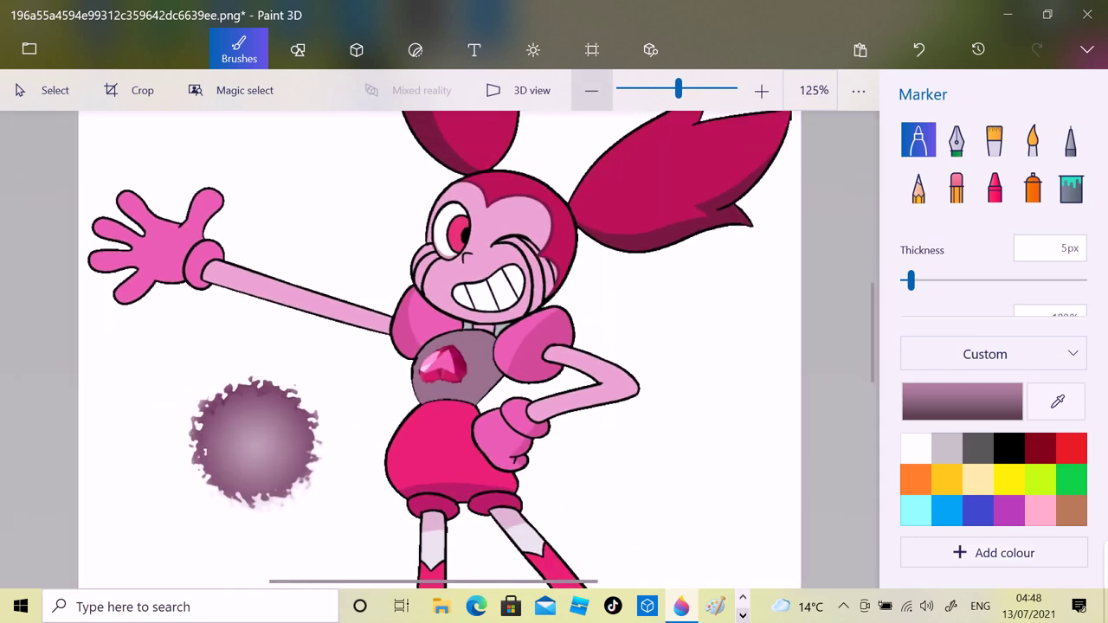
pyautogui.click(1057, 400)
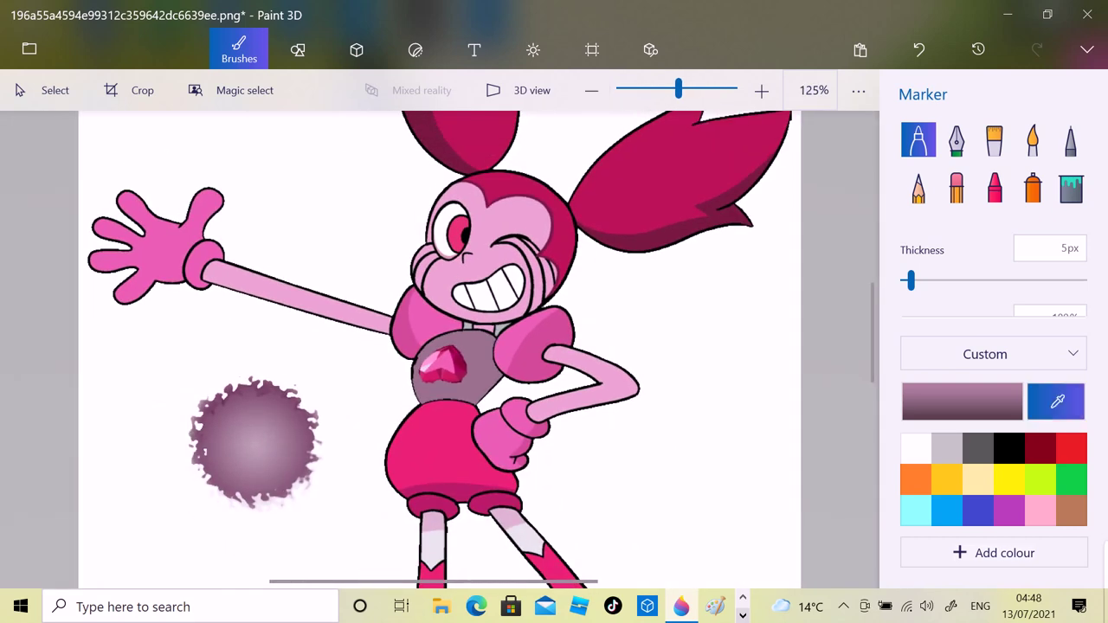
pyautogui.click(441, 414)
pyautogui.click(1033, 140)
pyautogui.click(726, 347)
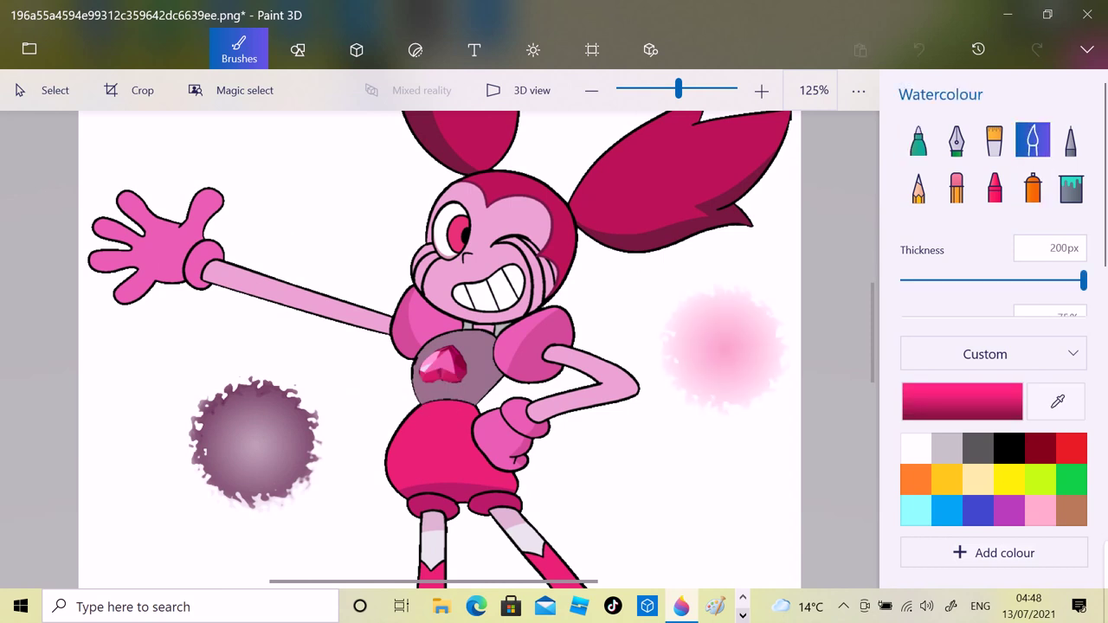
pyautogui.moveTo(725, 346); pyautogui.dragTo(725, 346)
# - Lighten the pink dab's centre with white watercolour and sample the pink near its upper edge
pyautogui.click(916, 448)
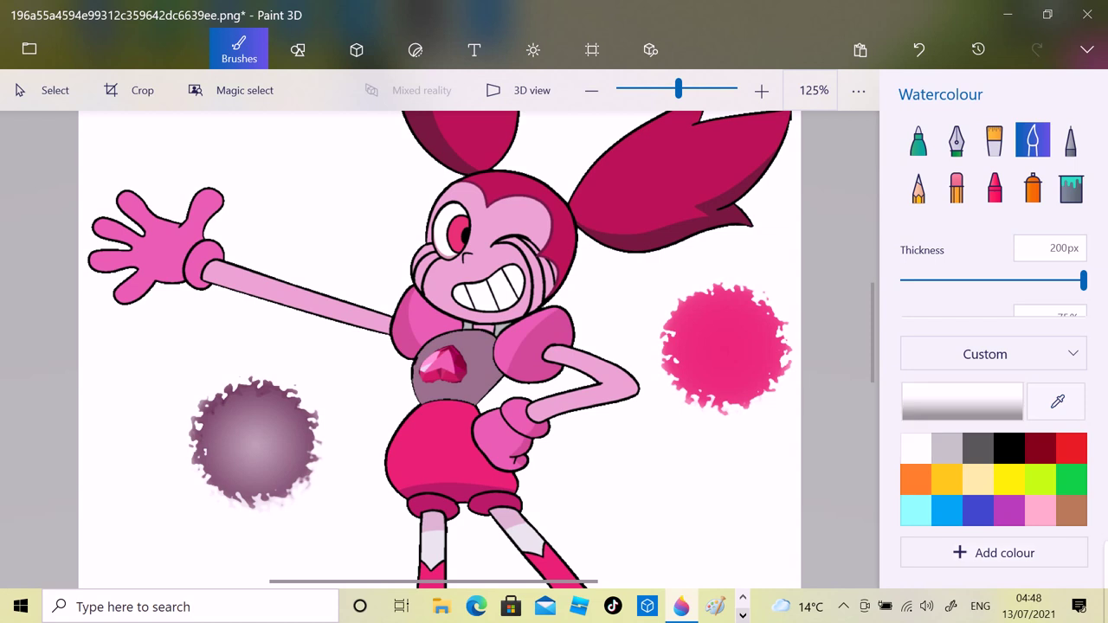
pyautogui.click(725, 348)
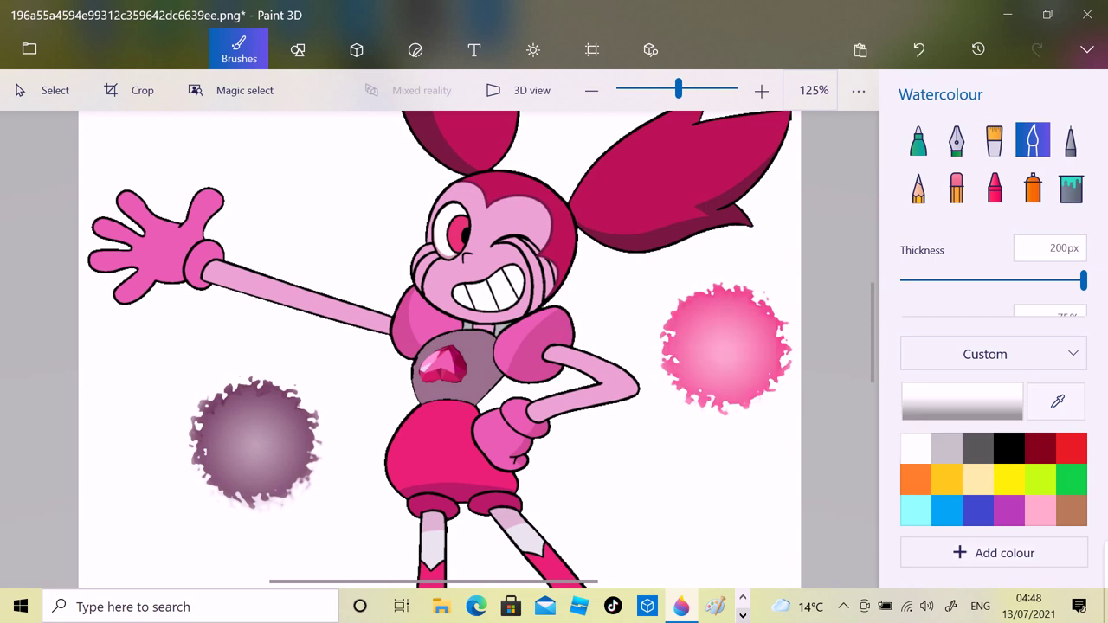
pyautogui.click(1056, 401)
pyautogui.click(767, 292)
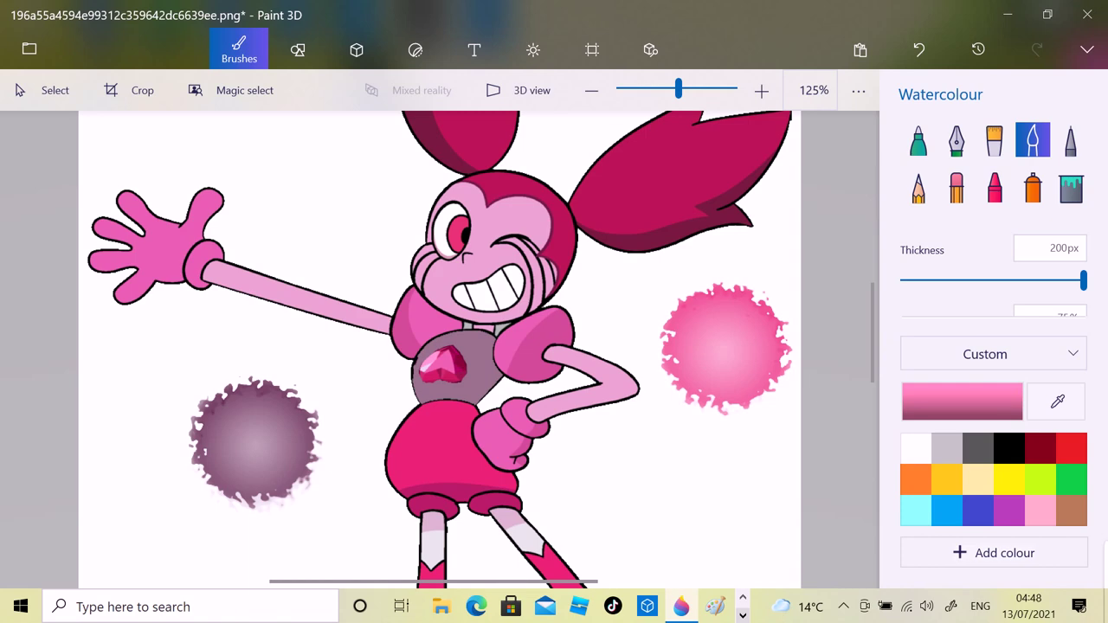
# - Trace the boundary between the shorts' bright pink and their darker lower shading with a 1 px black Marker line
pyautogui.click(918, 139)
pyautogui.click(1009, 448)
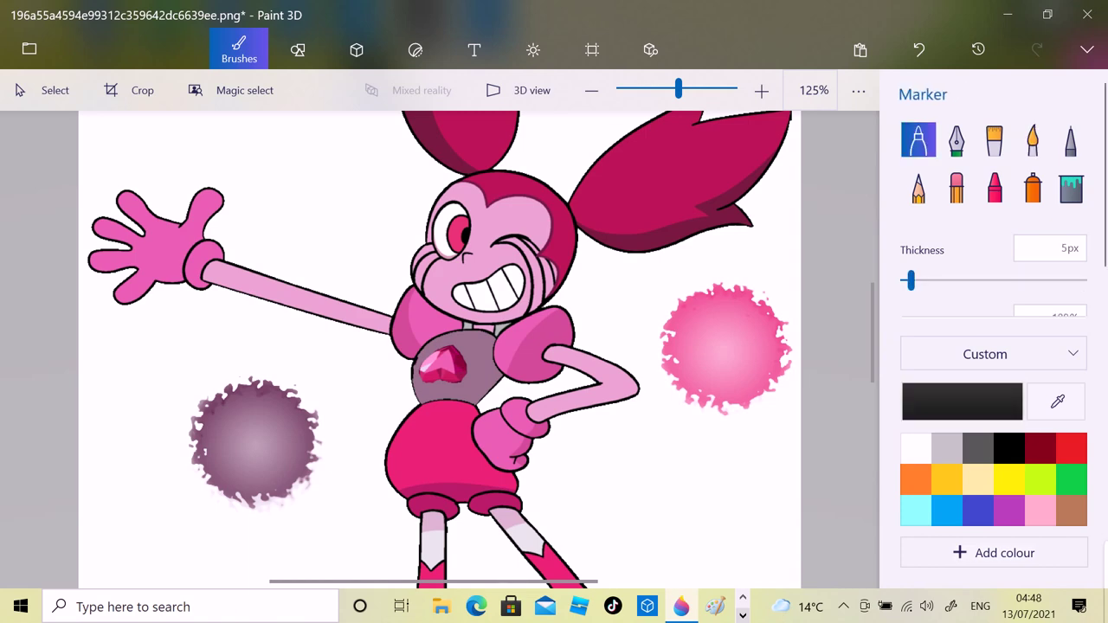
pyautogui.click(761, 91)
pyautogui.click(761, 90)
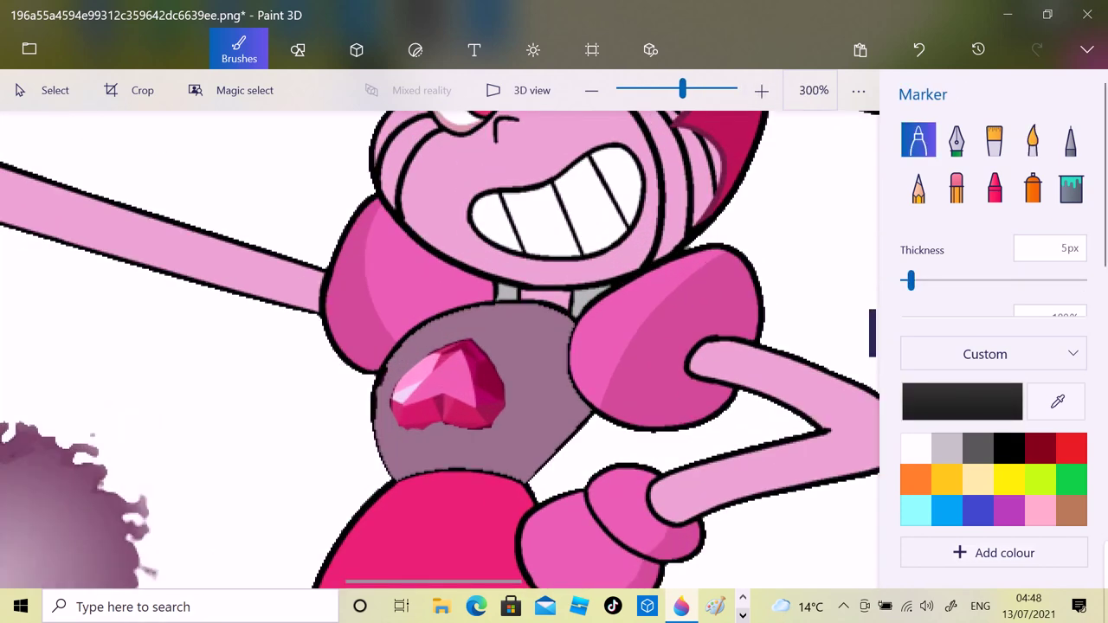
pyautogui.scroll(-5, 439, 350)
pyautogui.click(762, 90)
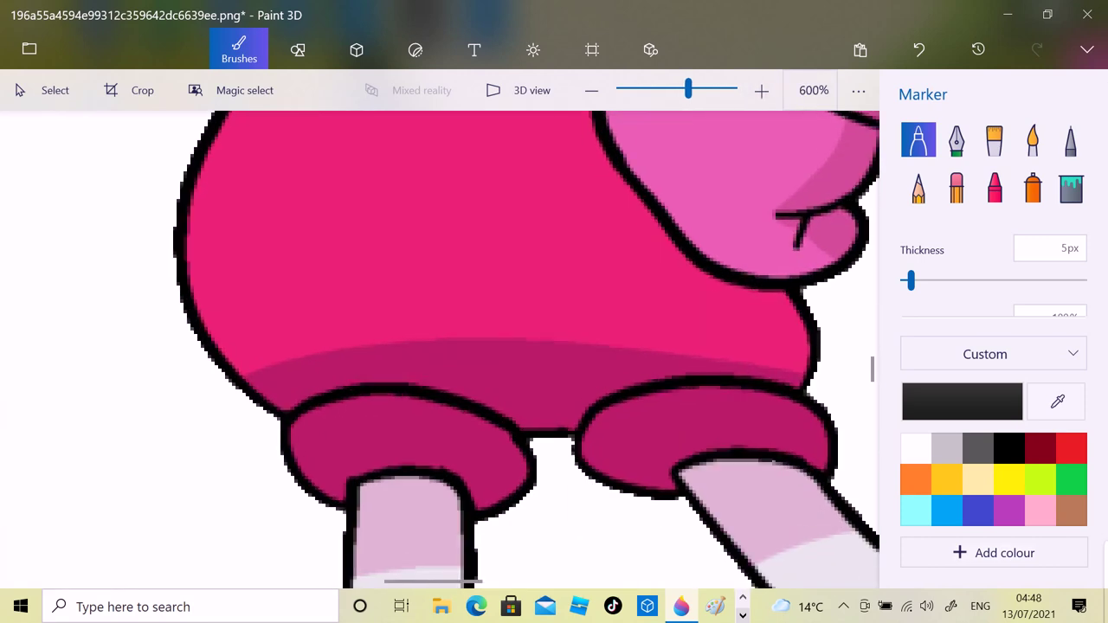
pyautogui.moveTo(910, 281); pyautogui.dragTo(902, 281)
pyautogui.moveTo(266, 365); pyautogui.dragTo(435, 345)
pyautogui.moveTo(515, 340); pyautogui.dragTo(725, 352)
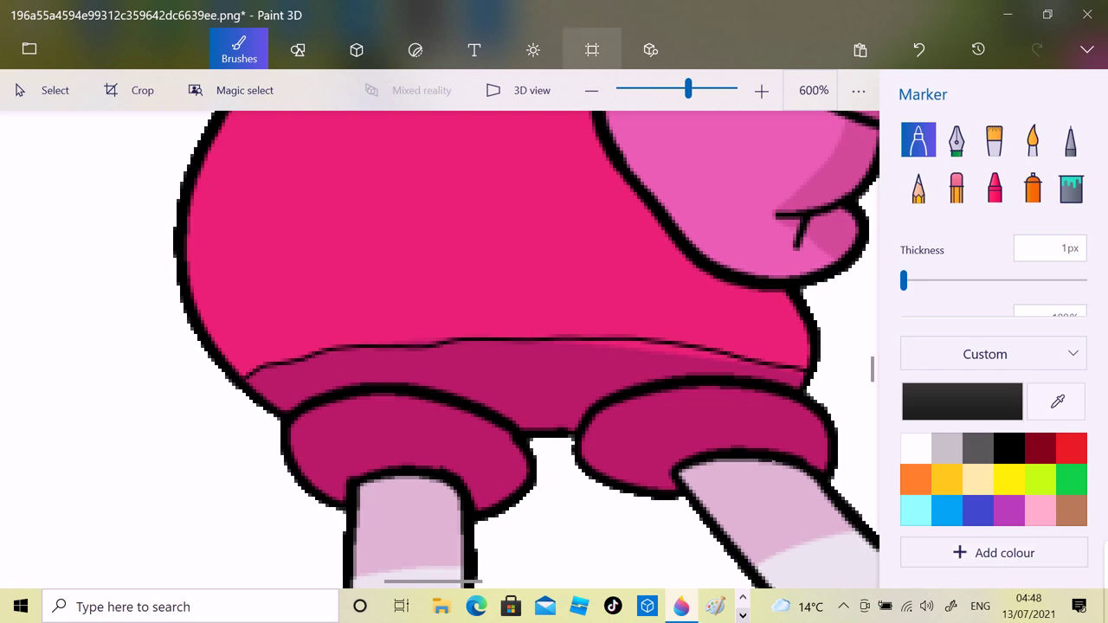
# - Sample the light pink from the pink dab's edge and fill the main area of the shorts with it
pyautogui.click(591, 90)
pyautogui.click(591, 90)
pyautogui.click(591, 90)
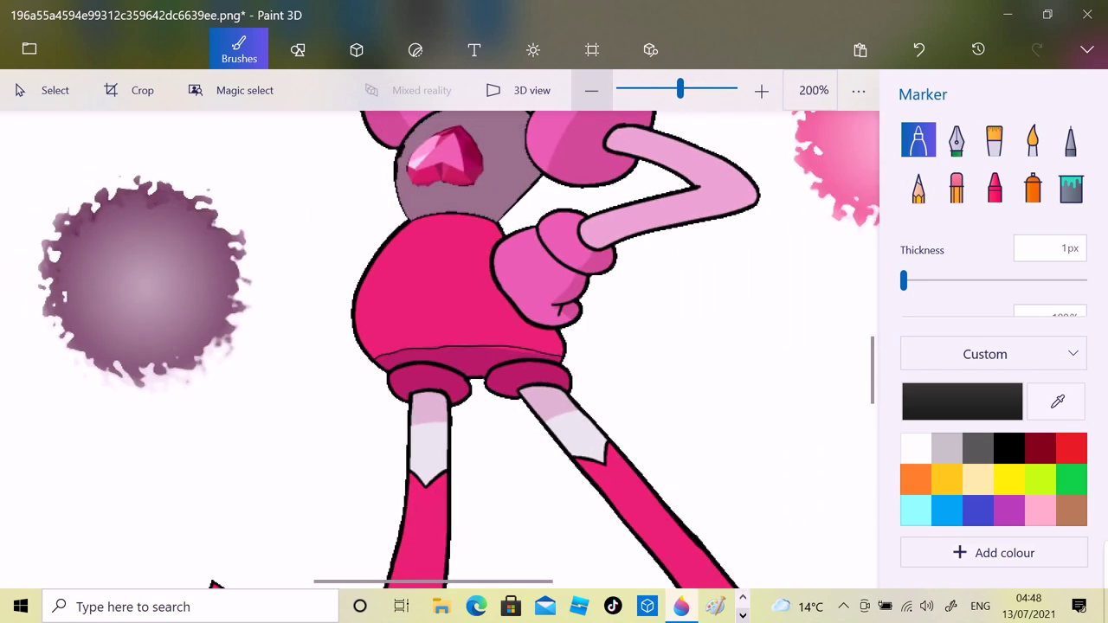
pyautogui.click(591, 90)
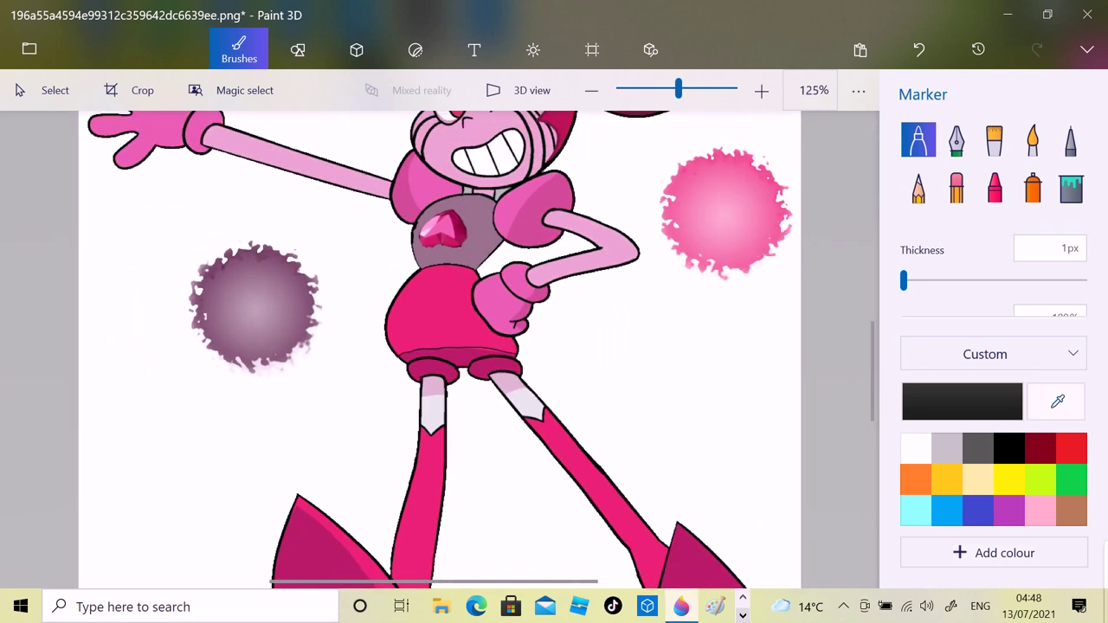
pyautogui.click(1057, 401)
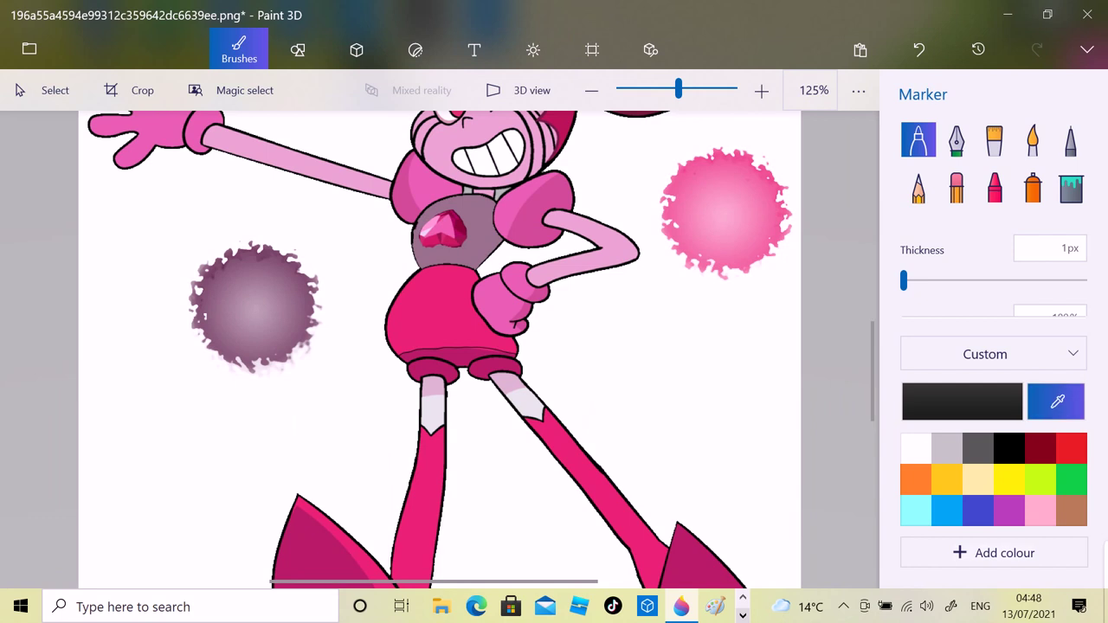
pyautogui.click(754, 167)
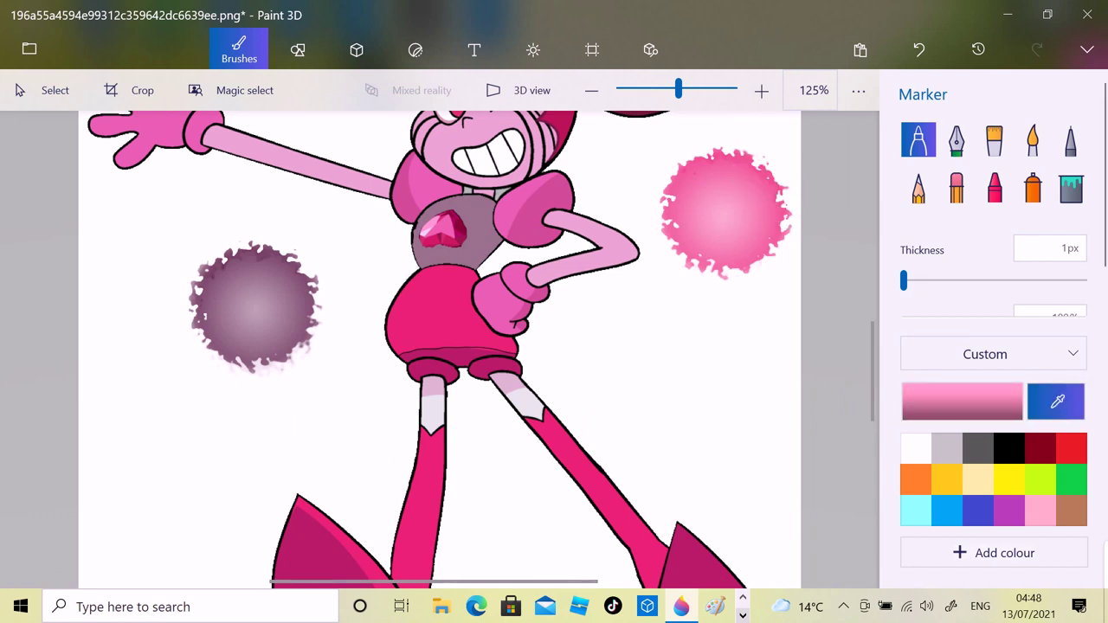
pyautogui.click(1070, 188)
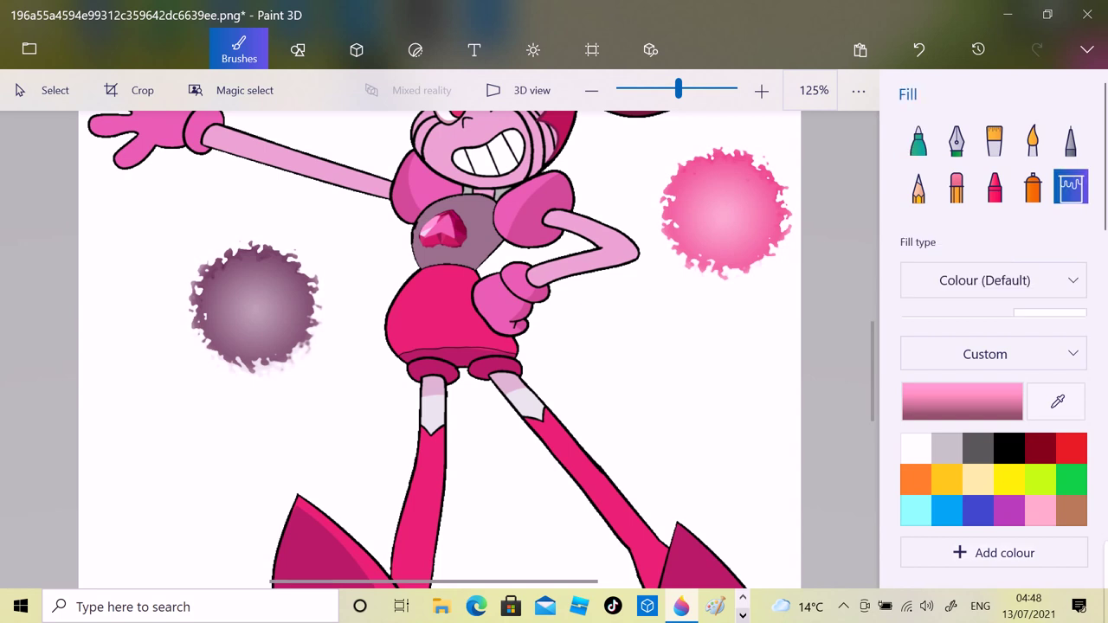
pyautogui.click(439, 309)
# - Darken the fill colour to d27a9e and fill the shorts' lower shading and both leg cuffs with it
pyautogui.click(962, 401)
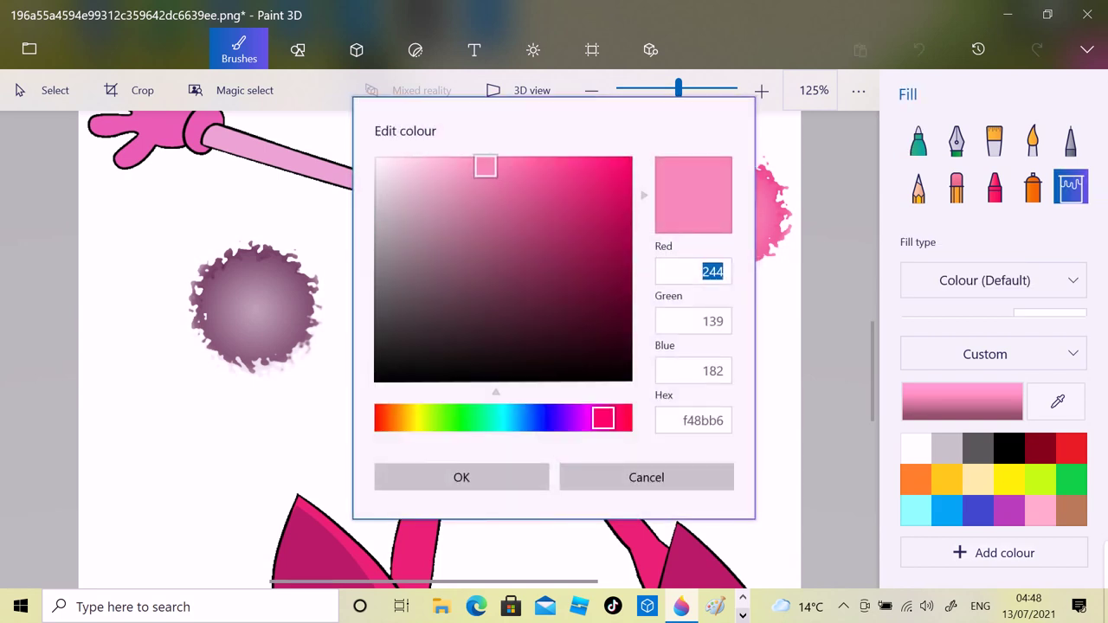
pyautogui.moveTo(485, 164); pyautogui.dragTo(482, 195)
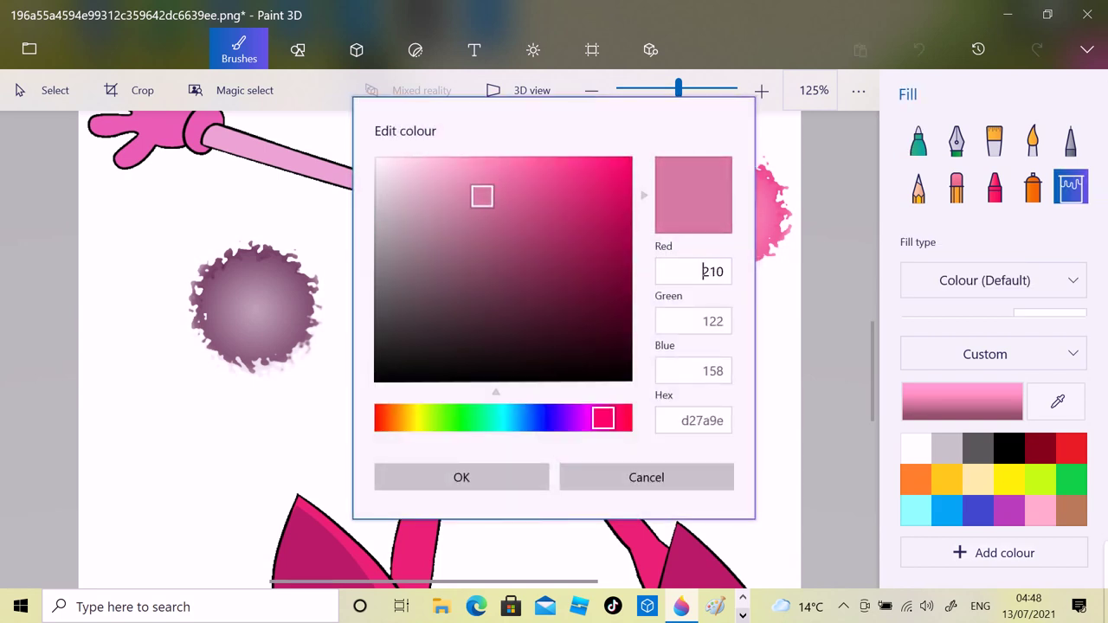
pyautogui.click(462, 478)
pyautogui.click(459, 356)
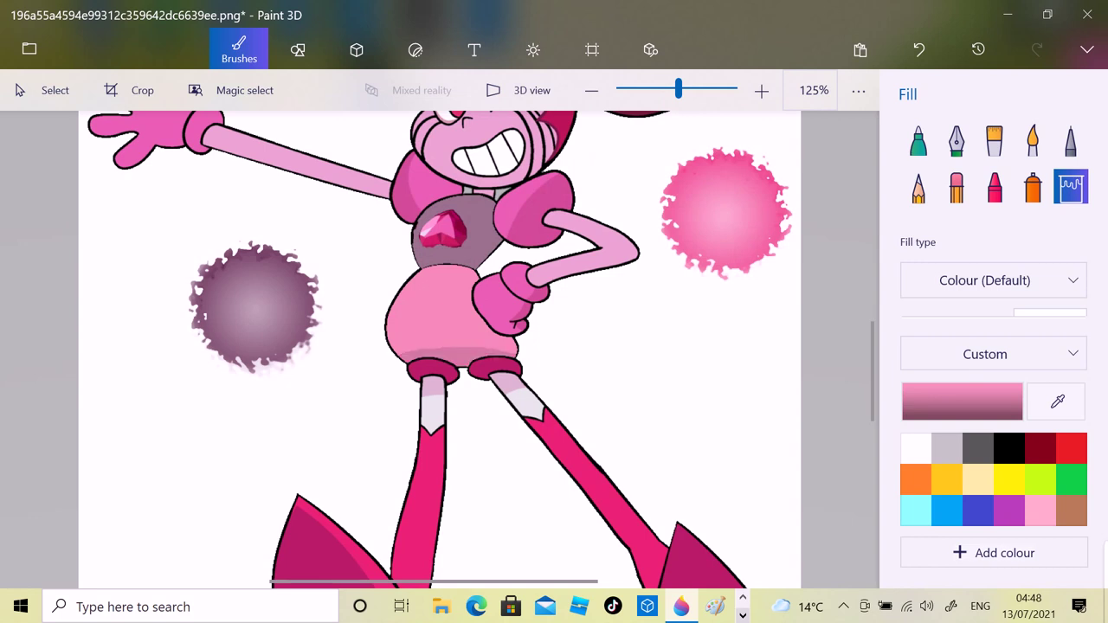
pyautogui.click(432, 370)
pyautogui.click(494, 369)
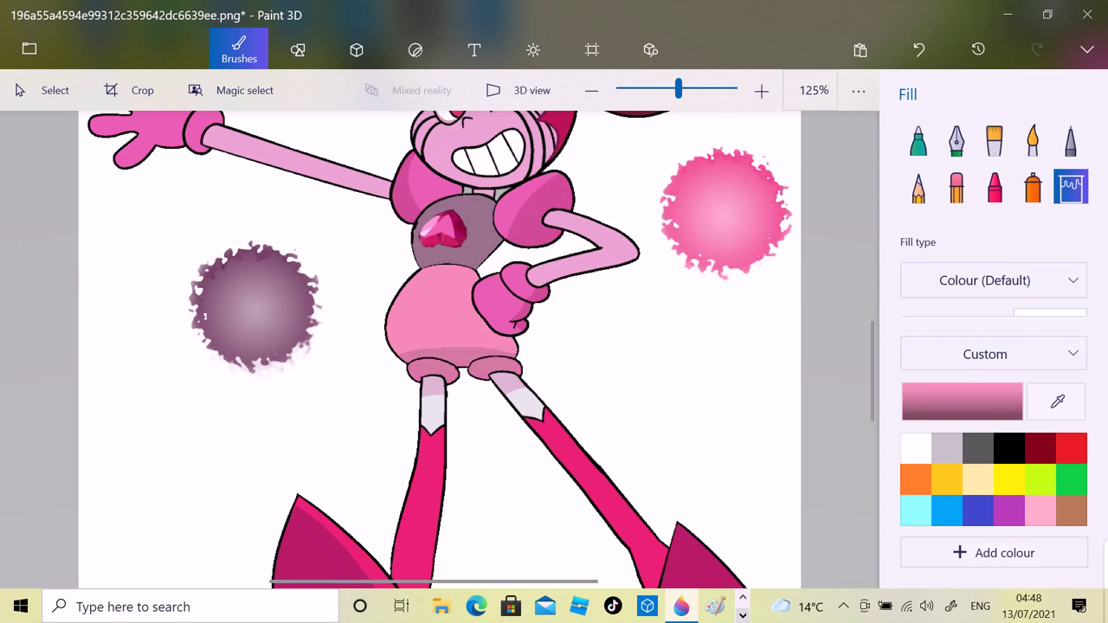
# - Sample the pale grey from the right-hand sock and shift it to a light lilac
pyautogui.click(1057, 401)
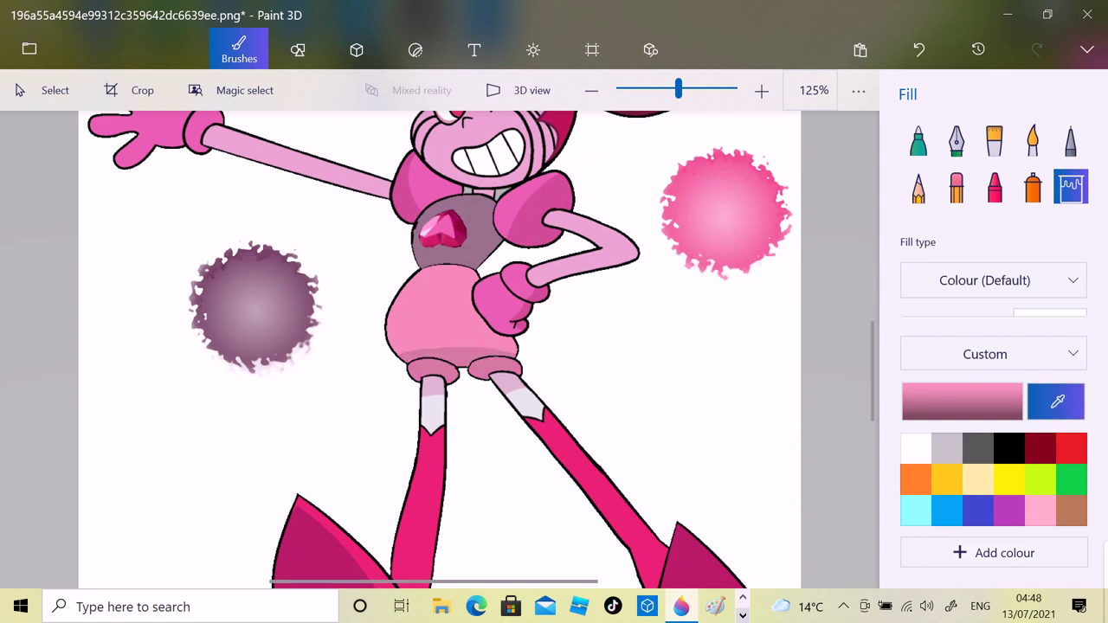
pyautogui.click(525, 359)
pyautogui.click(962, 401)
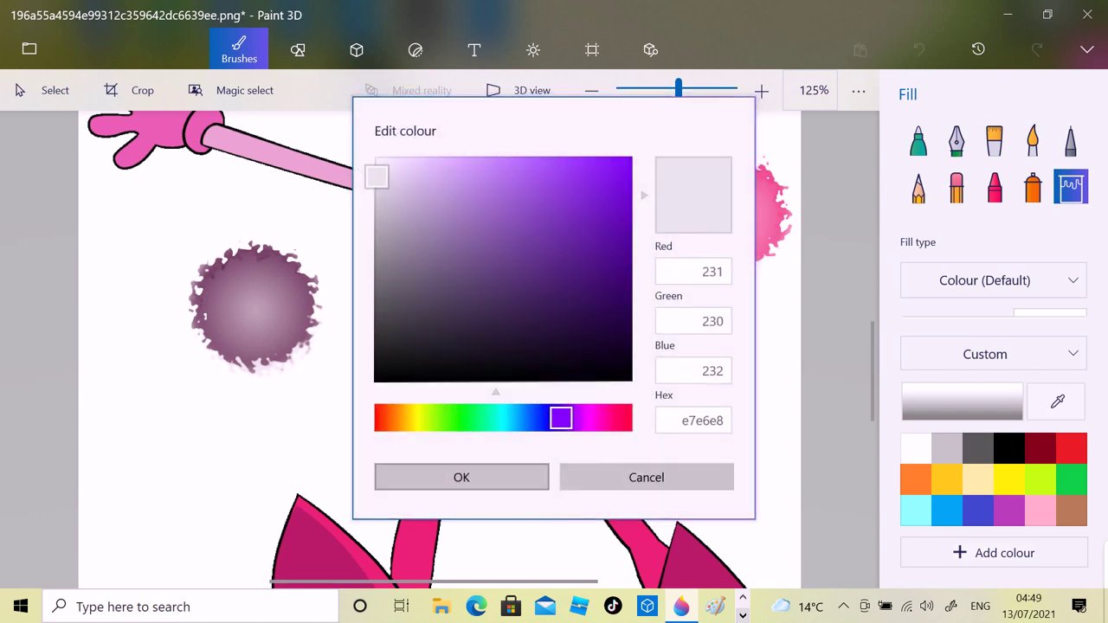
pyautogui.moveTo(376, 176); pyautogui.dragTo(419, 184)
pyautogui.click(461, 477)
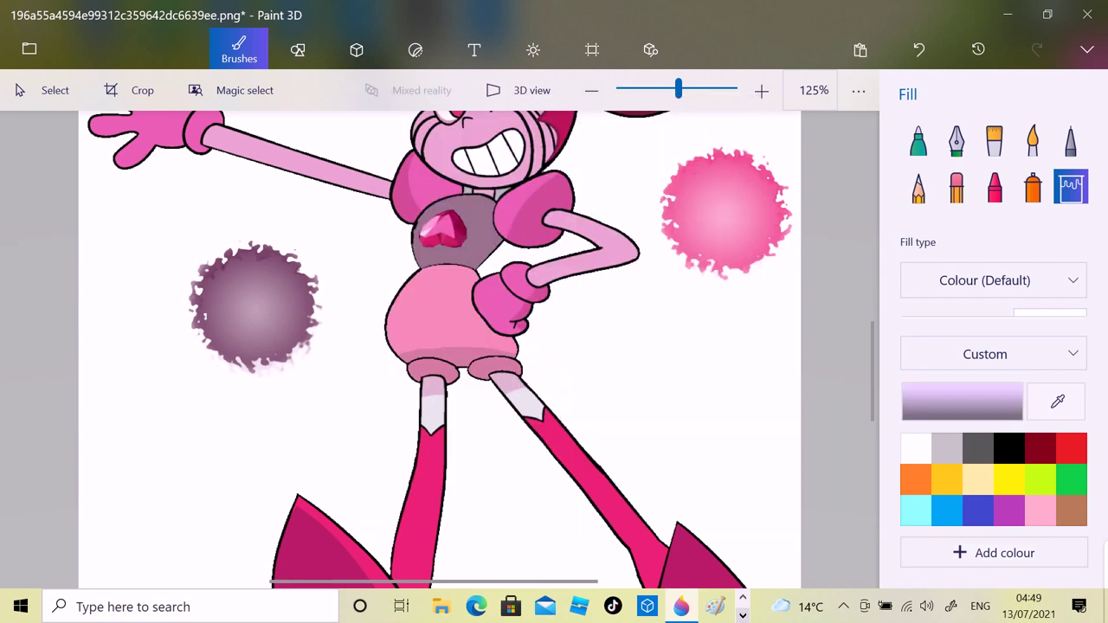
# - Try filling the pale lower area of the left-hand sock with the light lilac, and undo the fill
pyautogui.click(814, 90)
pyautogui.click(819, 123)
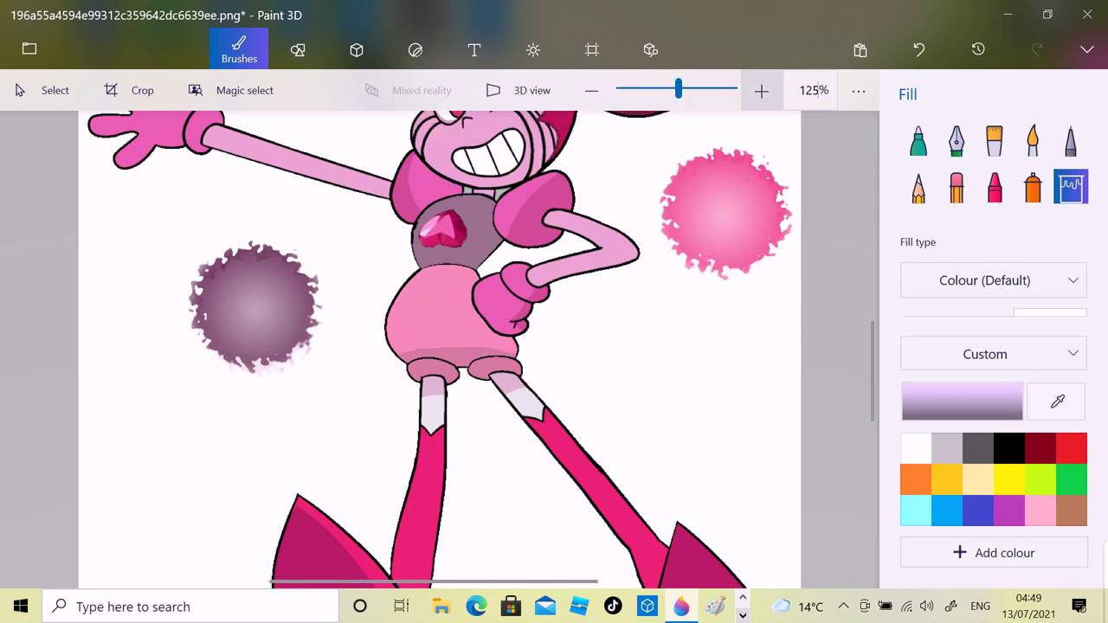
pyautogui.click(762, 90)
pyautogui.click(762, 90)
pyautogui.click(918, 140)
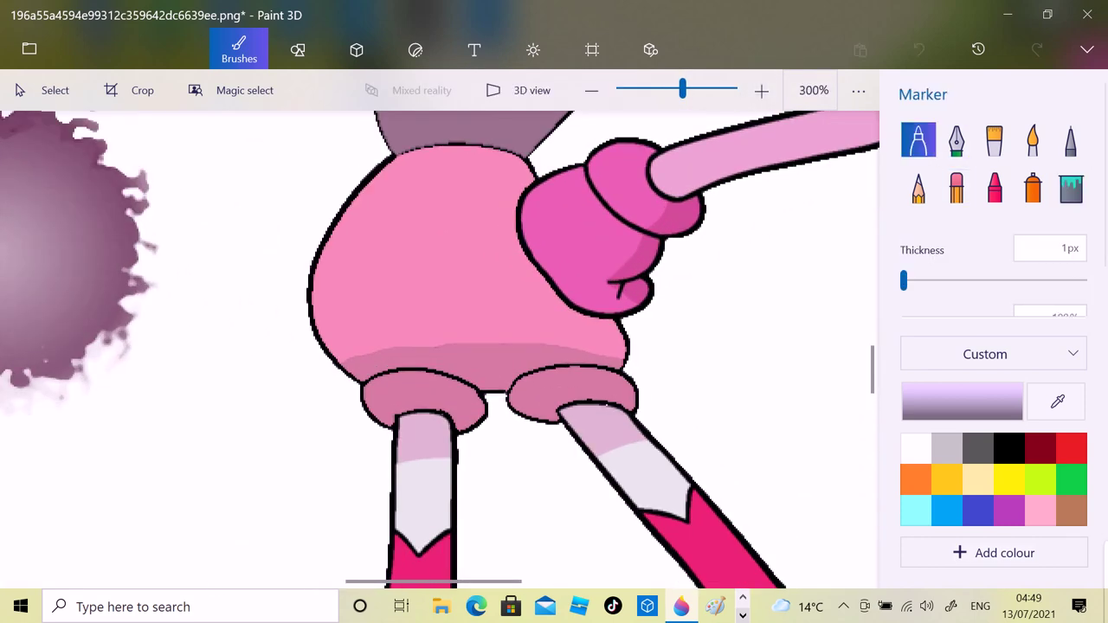
pyautogui.click(1070, 187)
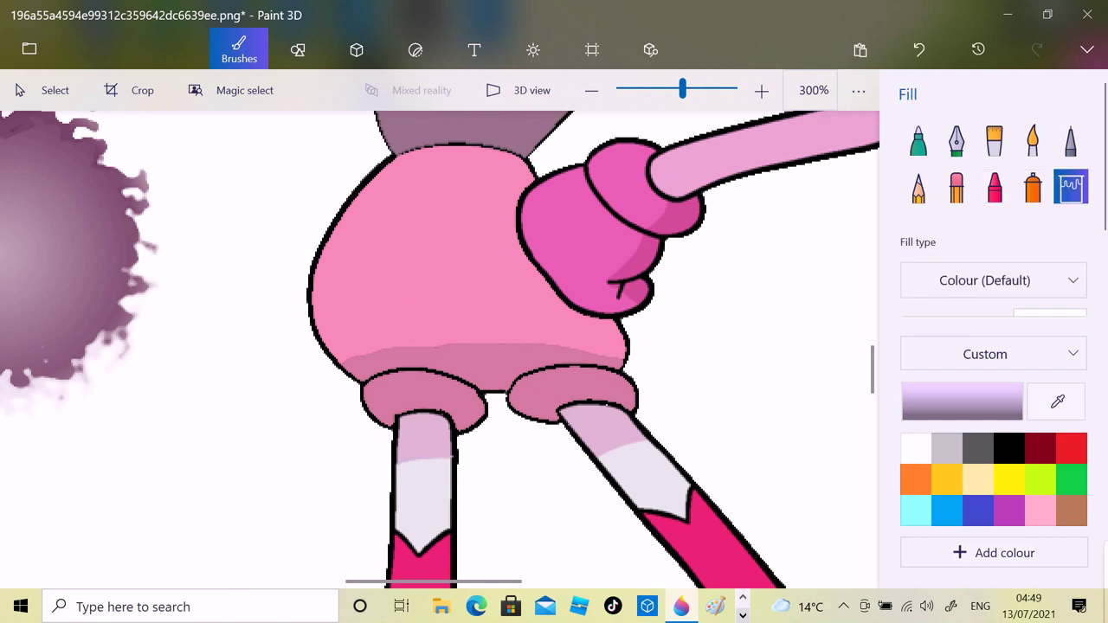
pyautogui.click(422, 489)
pyautogui.hotkey('ctrl', 'z')
# - Try painting the shaded tops of both socks lilac with a 22 px Marker
pyautogui.click(919, 141)
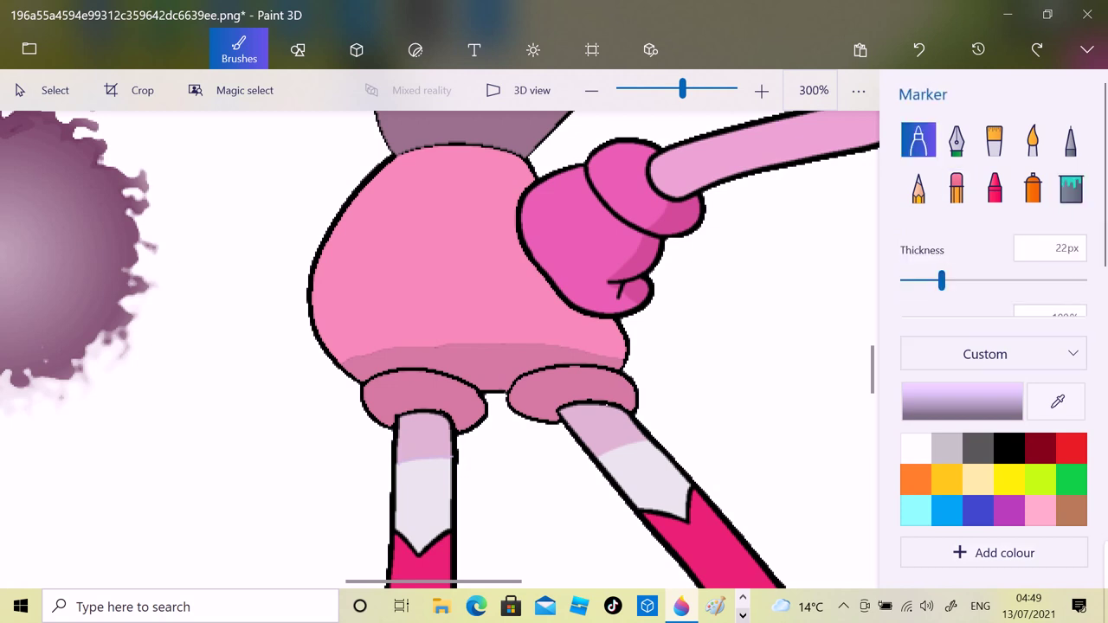
pyautogui.click(420, 443)
pyautogui.moveTo(420, 443)
pyautogui.mouseDown()
pyautogui.moveTo(407, 424)
pyautogui.moveTo(394, 439)
pyautogui.mouseUp()
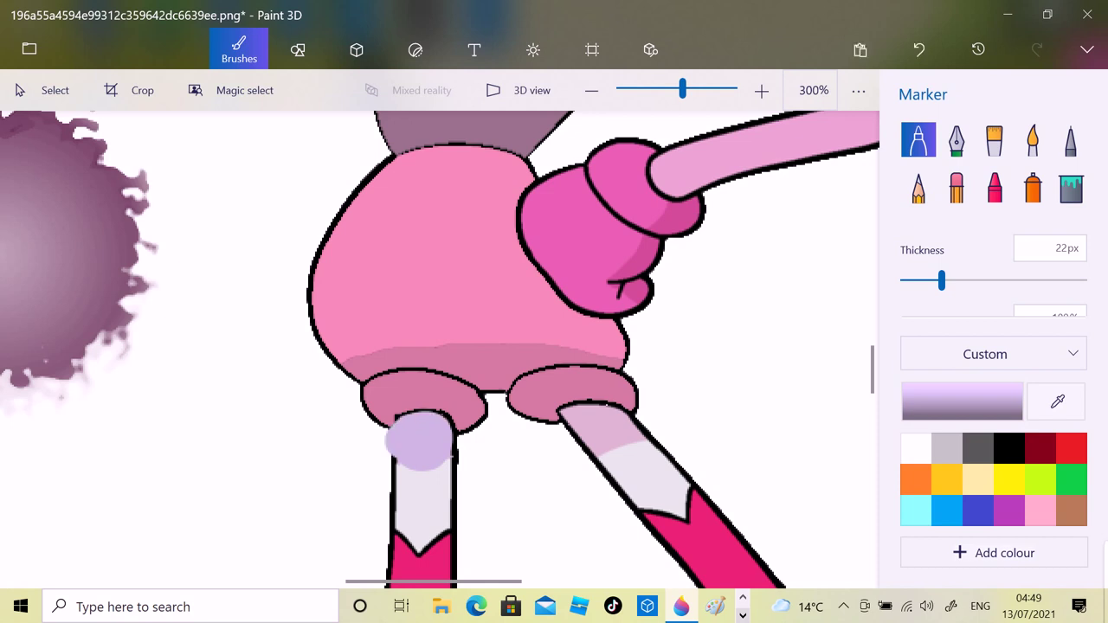
pyautogui.moveTo(571, 420)
pyautogui.mouseDown()
pyautogui.moveTo(597, 450)
pyautogui.moveTo(623, 457)
pyautogui.moveTo(630, 422)
pyautogui.moveTo(597, 405)
pyautogui.mouseUp()
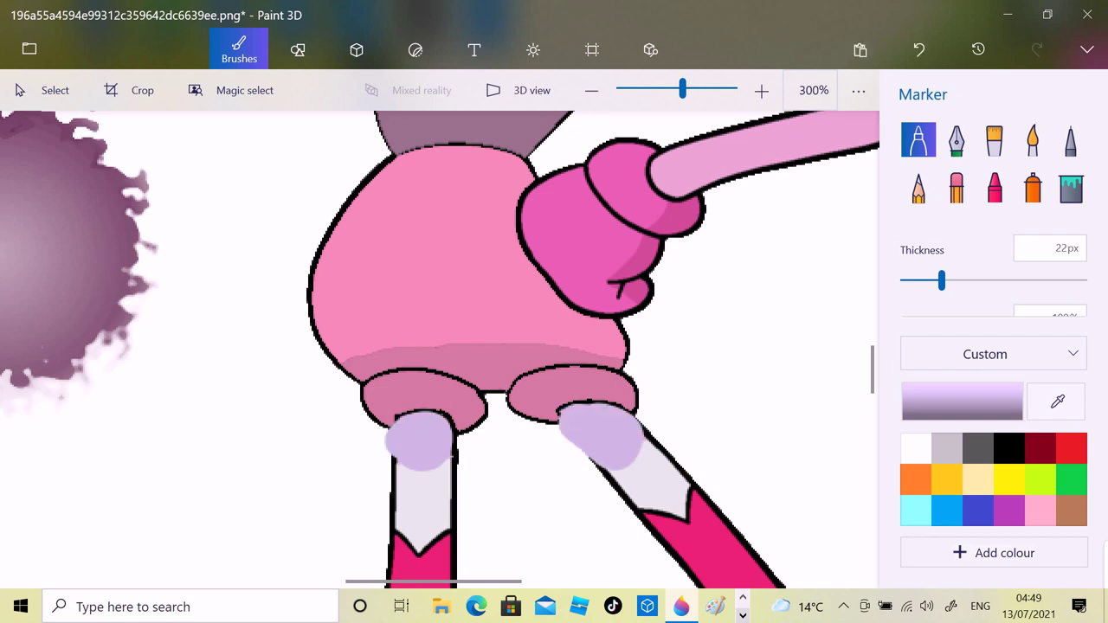
pyautogui.click(919, 49)
# - Reduce the Marker to 11 px and paint the shaded tops of both socks lilac
pyautogui.moveTo(941, 280); pyautogui.dragTo(922, 280)
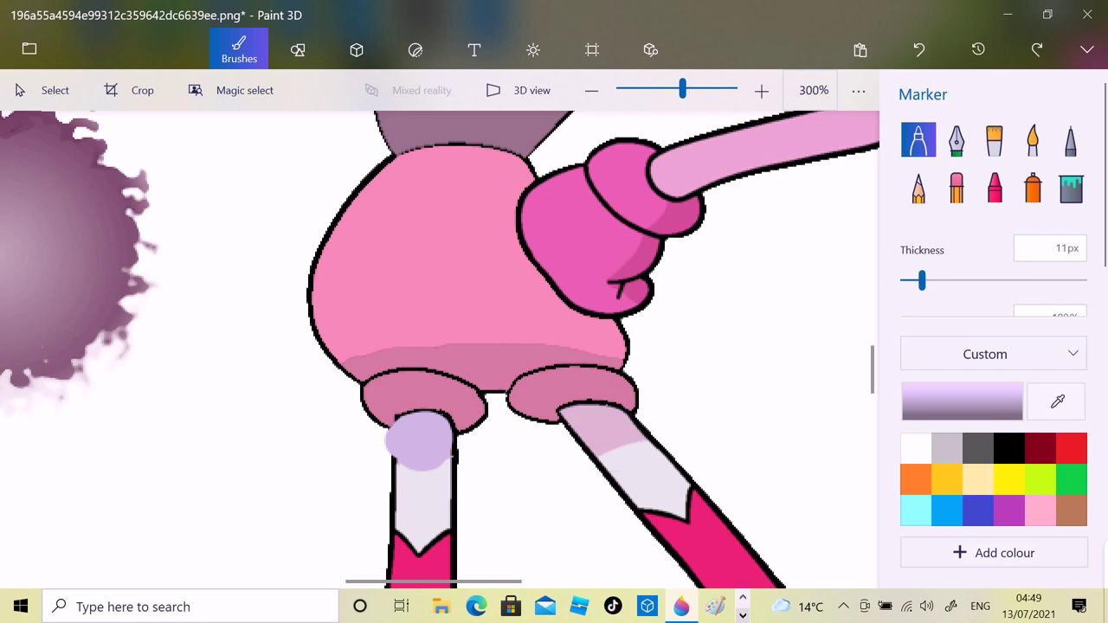
pyautogui.moveTo(604, 457)
pyautogui.mouseDown()
pyautogui.moveTo(628, 447)
pyautogui.moveTo(586, 426)
pyautogui.moveTo(617, 407)
pyautogui.moveTo(646, 446)
pyautogui.mouseUp()
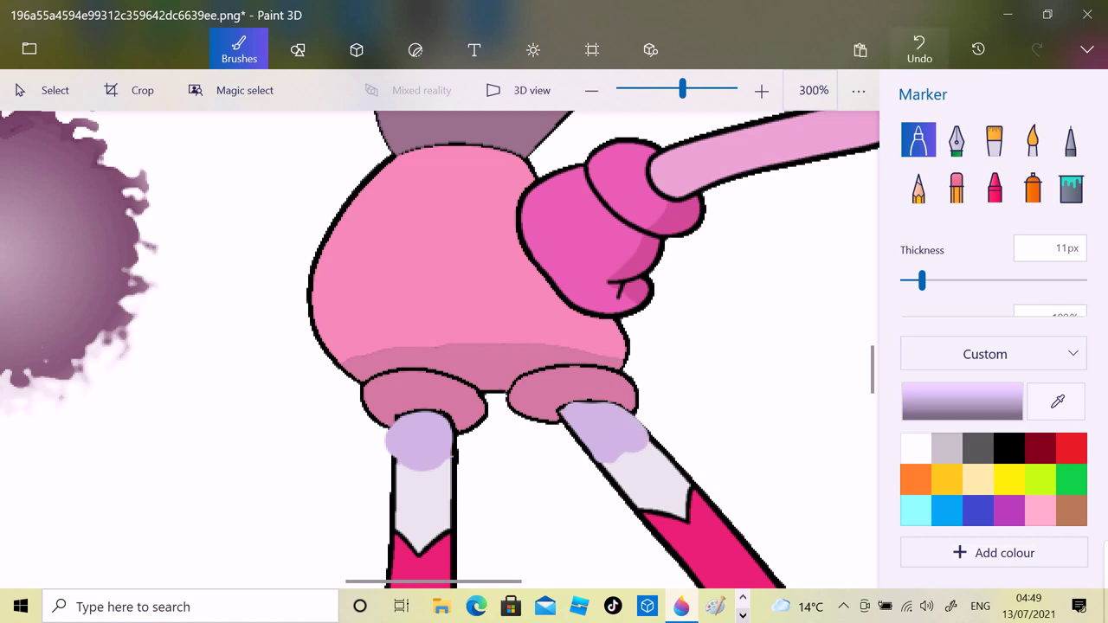
pyautogui.click(919, 49)
pyautogui.click(919, 49)
pyautogui.click(919, 50)
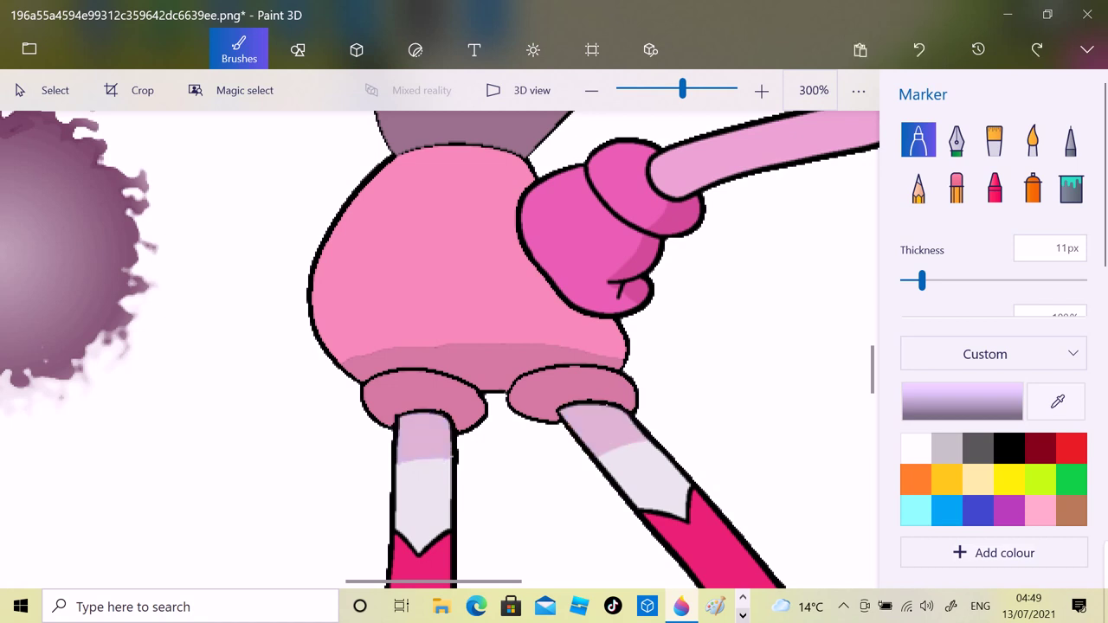
pyautogui.click(919, 49)
pyautogui.moveTo(404, 446)
pyautogui.mouseDown()
pyautogui.moveTo(430, 453)
pyautogui.moveTo(431, 440)
pyautogui.mouseUp()
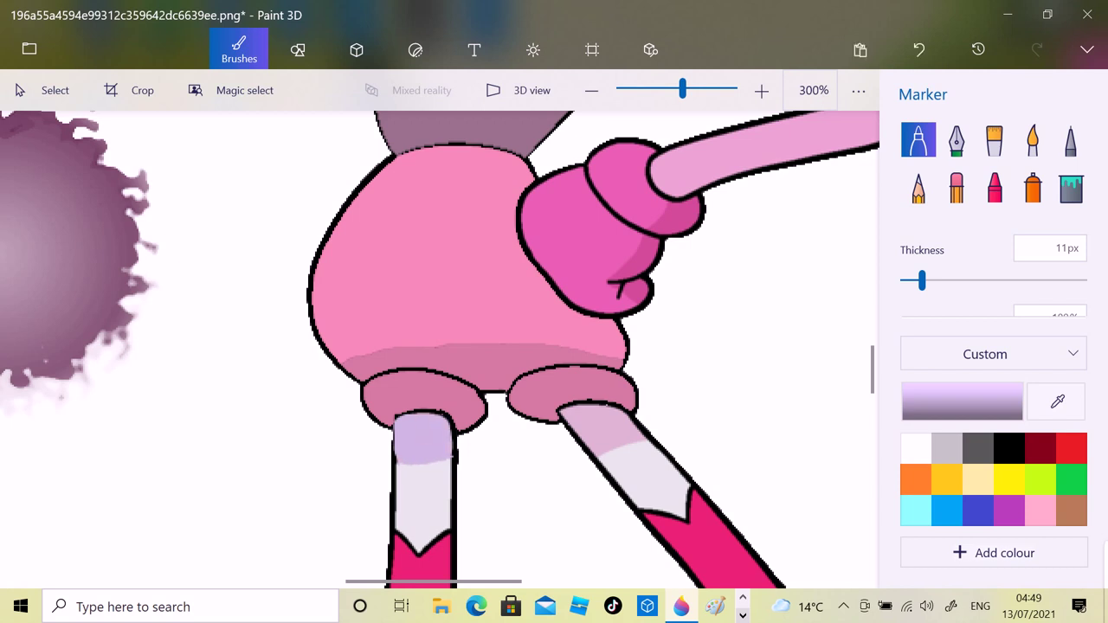
pyautogui.moveTo(558, 407)
pyautogui.mouseDown()
pyautogui.moveTo(598, 446)
pyautogui.moveTo(628, 444)
pyautogui.moveTo(617, 409)
pyautogui.mouseUp()
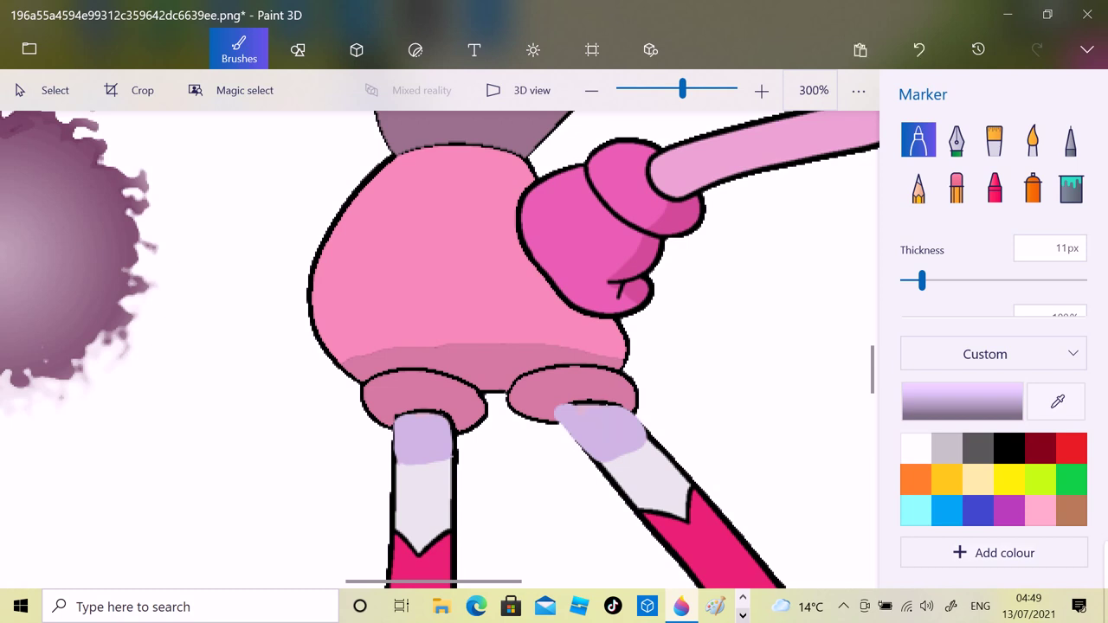
# - Adjust the colour to near-white fefeff, try filling the right-hand sock with it, and undo the fill
pyautogui.scroll(-3, 440, 349)
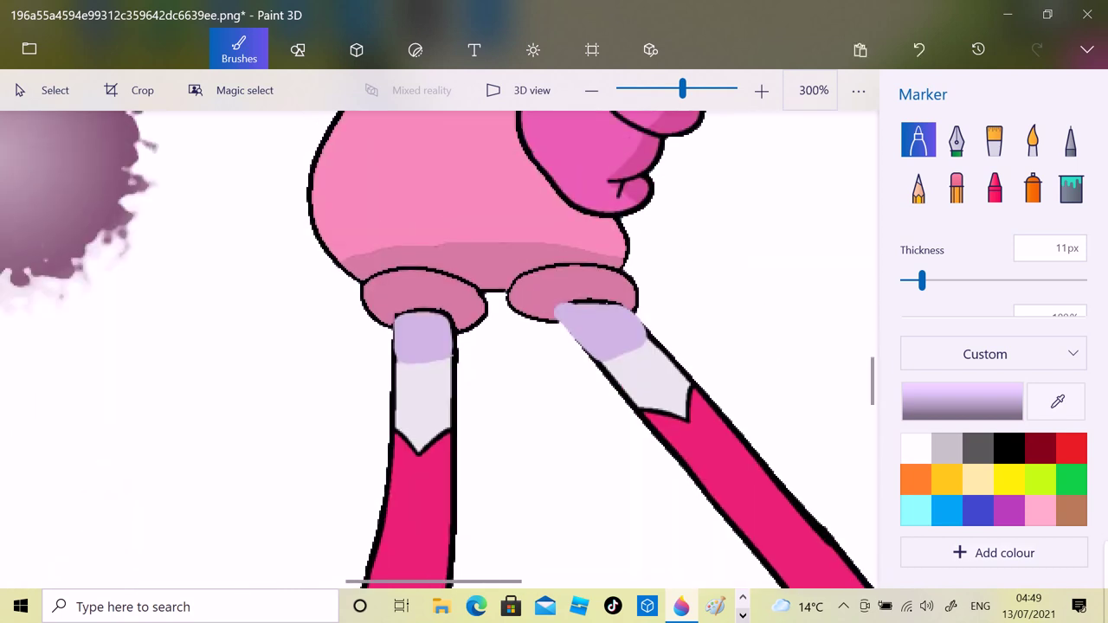
pyautogui.click(1057, 400)
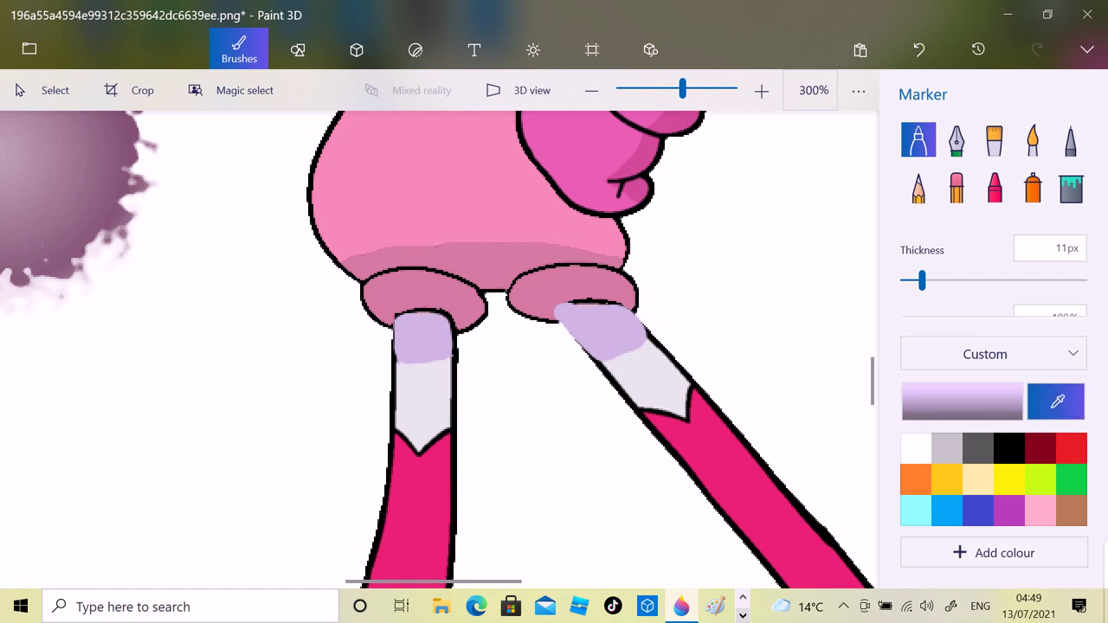
pyautogui.click(662, 346)
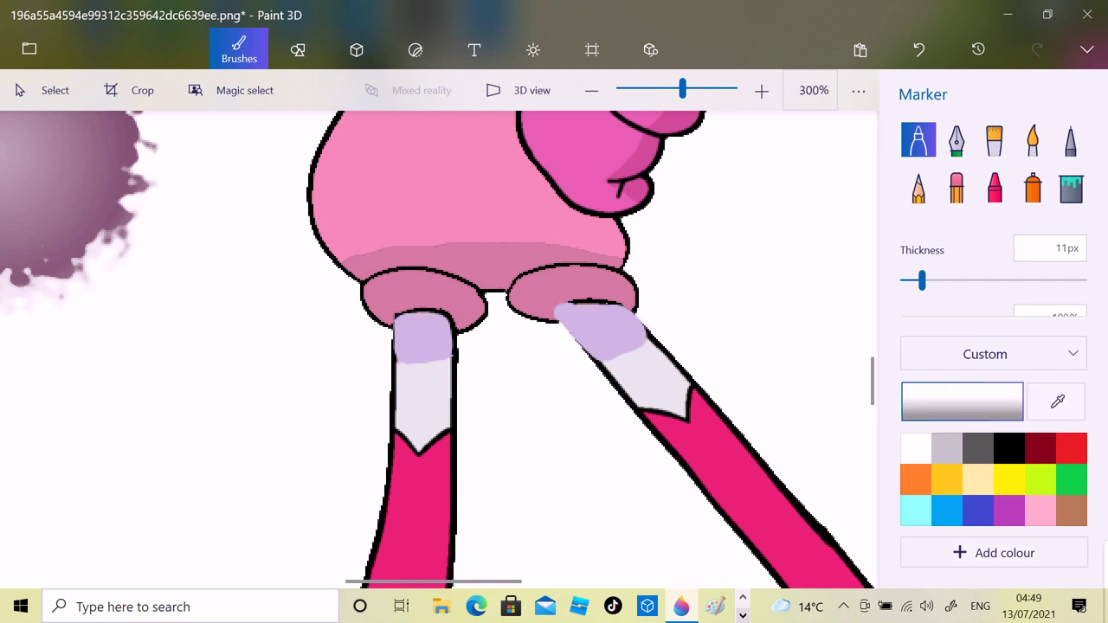
pyautogui.click(962, 401)
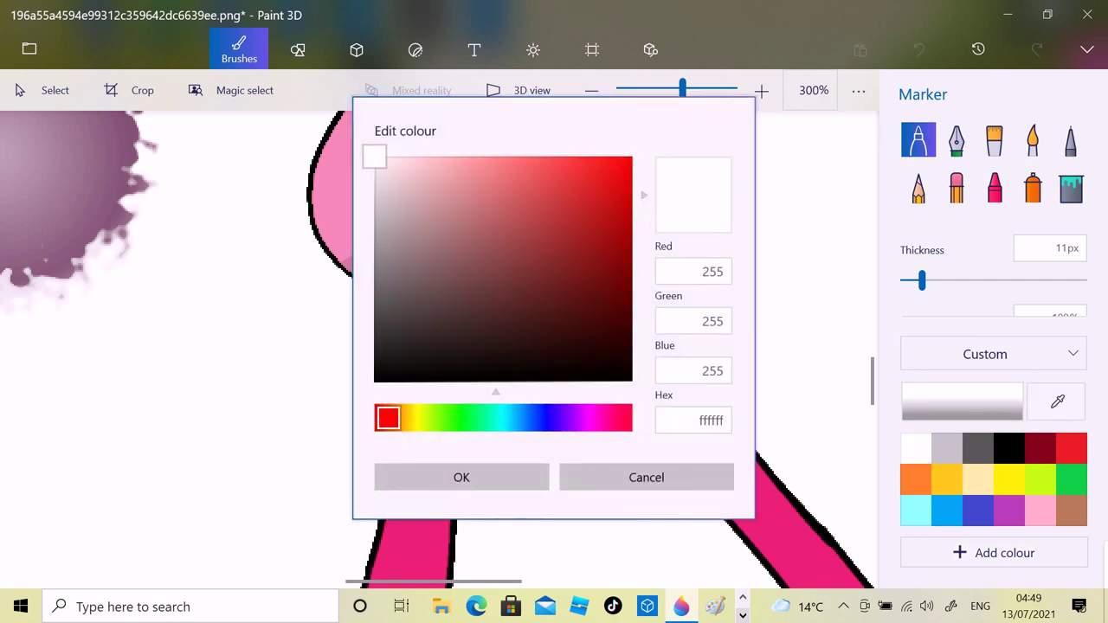
pyautogui.click(645, 477)
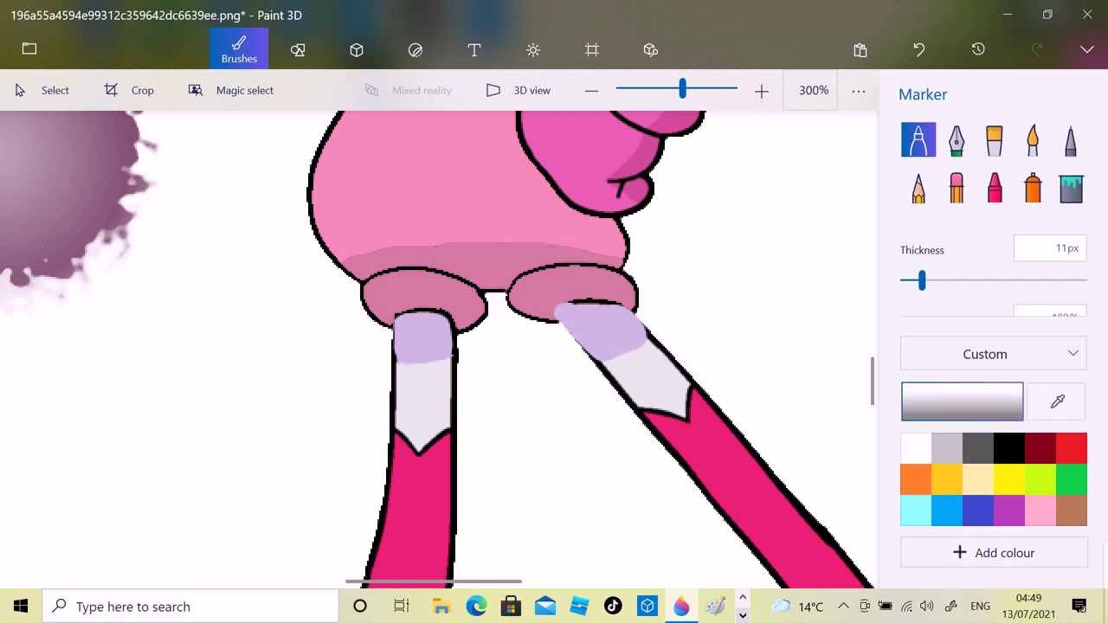
pyautogui.click(961, 401)
pyautogui.moveTo(377, 177)
pyautogui.mouseDown()
pyautogui.moveTo(395, 160)
pyautogui.moveTo(375, 156)
pyautogui.mouseUp()
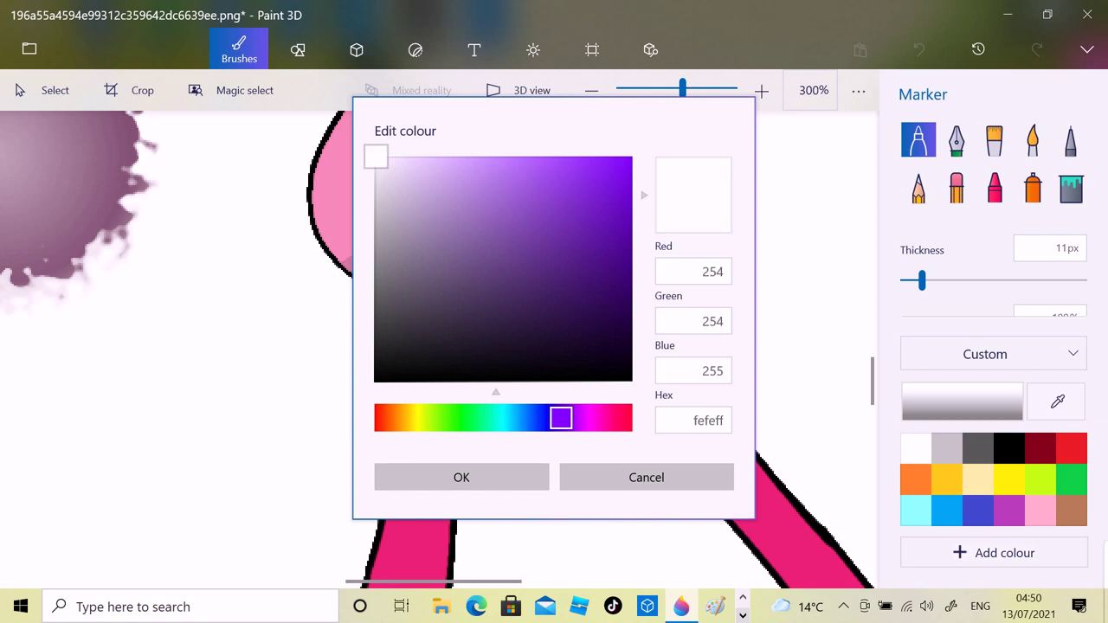
pyautogui.click(461, 477)
pyautogui.click(1070, 188)
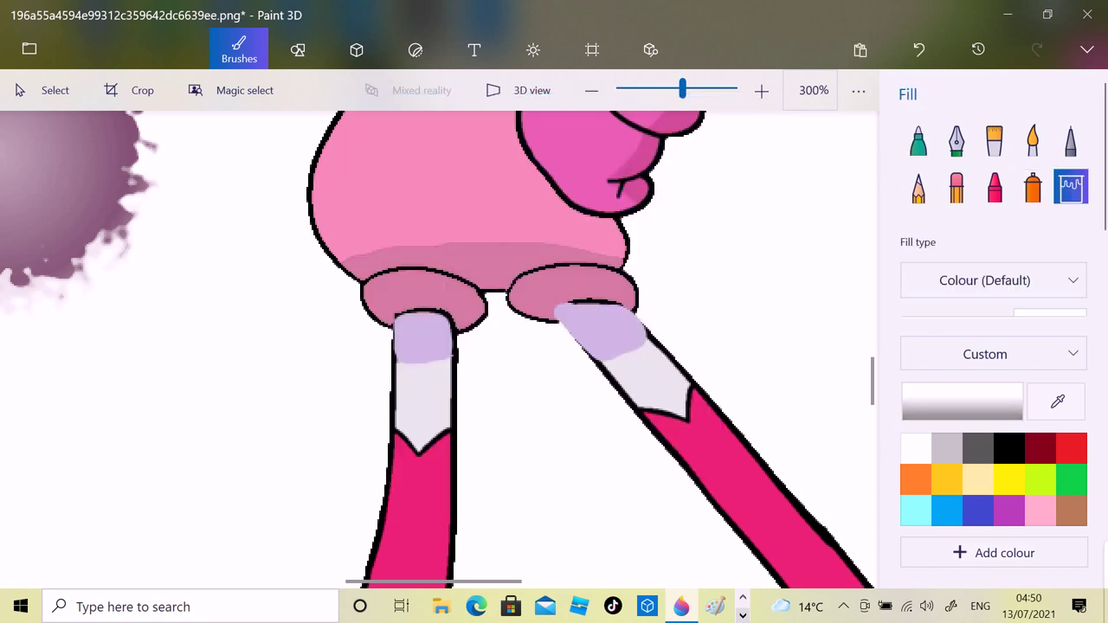
pyautogui.click(607, 334)
pyautogui.click(919, 50)
# - Trace the lower edge of the lilac area on both socks with a 1 px black Marker line
pyautogui.click(1008, 448)
pyautogui.click(917, 140)
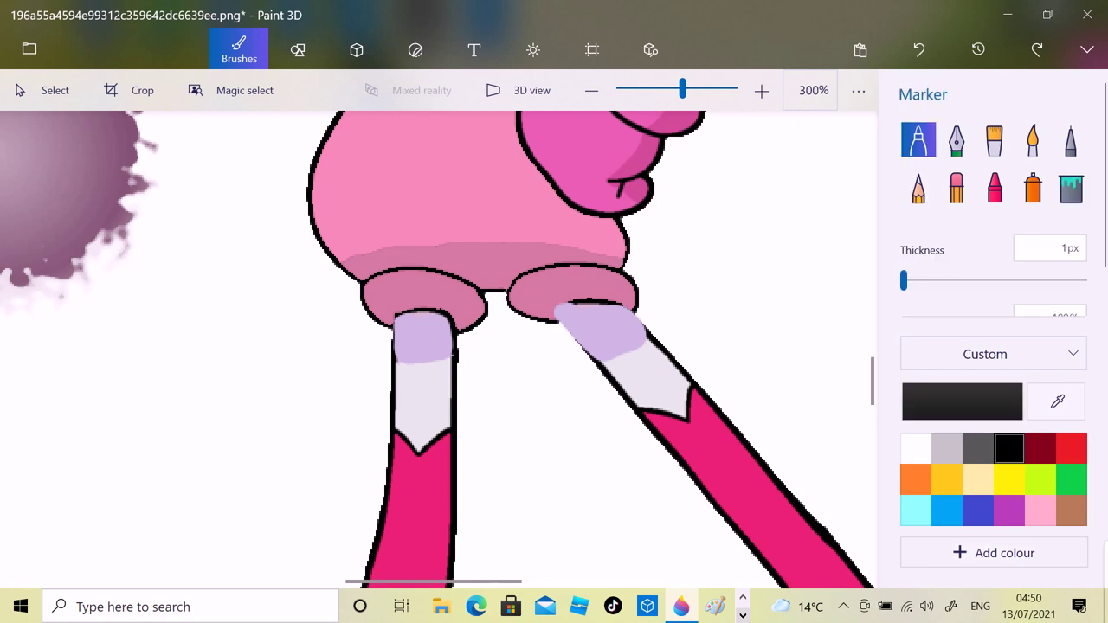
pyautogui.moveTo(599, 358); pyautogui.dragTo(619, 351)
pyautogui.moveTo(398, 362); pyautogui.dragTo(454, 351)
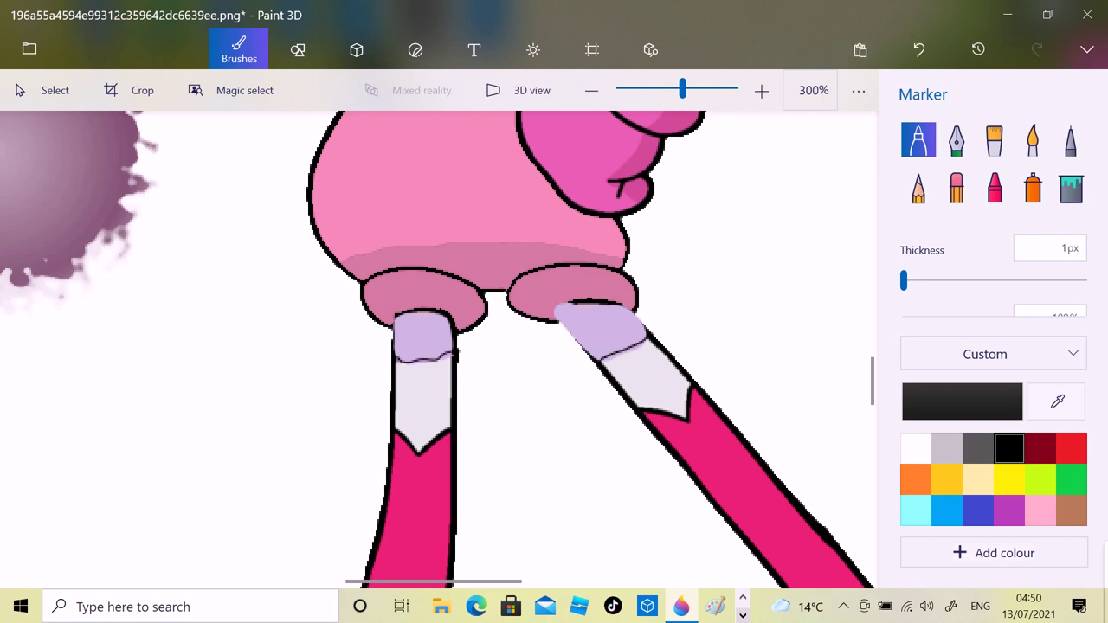
# - Fill the pale lower areas of both socks with white
pyautogui.click(915, 449)
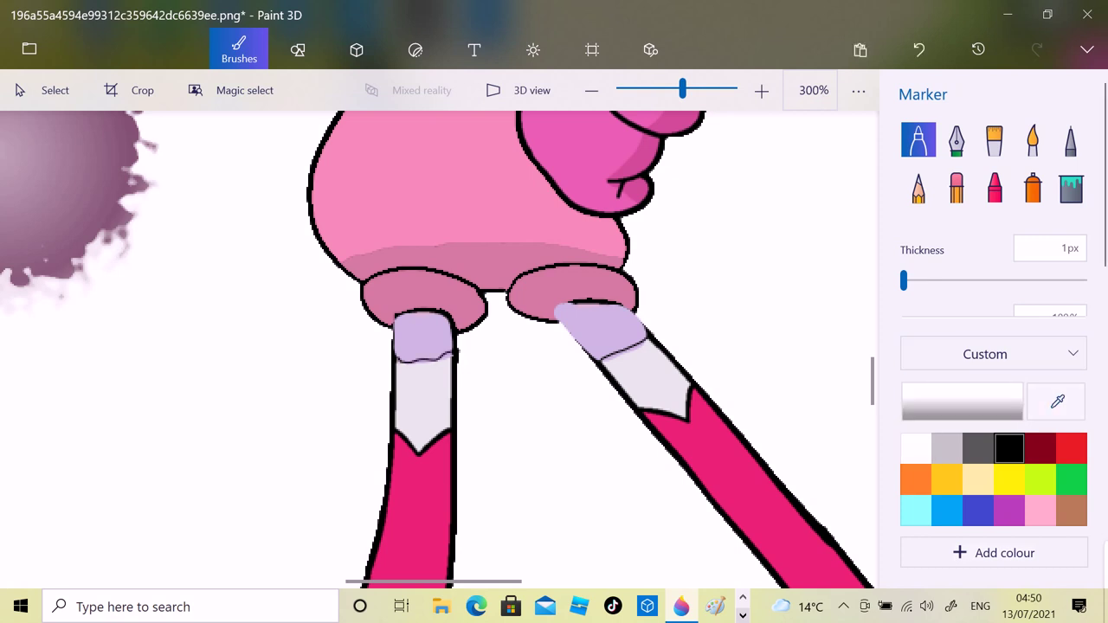
pyautogui.click(1070, 188)
pyautogui.click(645, 374)
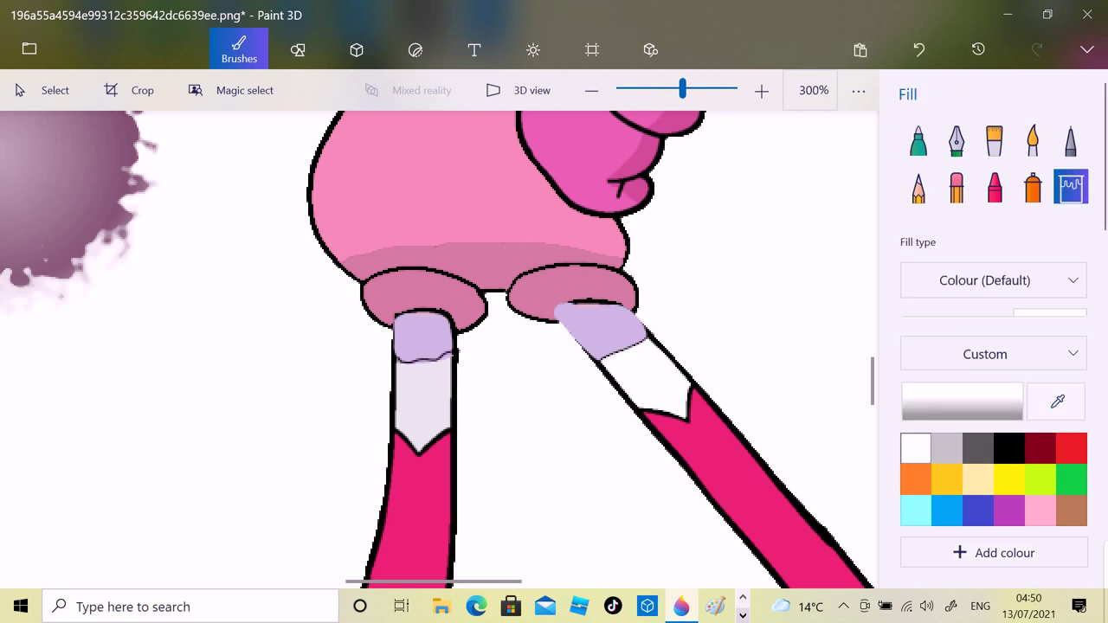
pyautogui.click(422, 398)
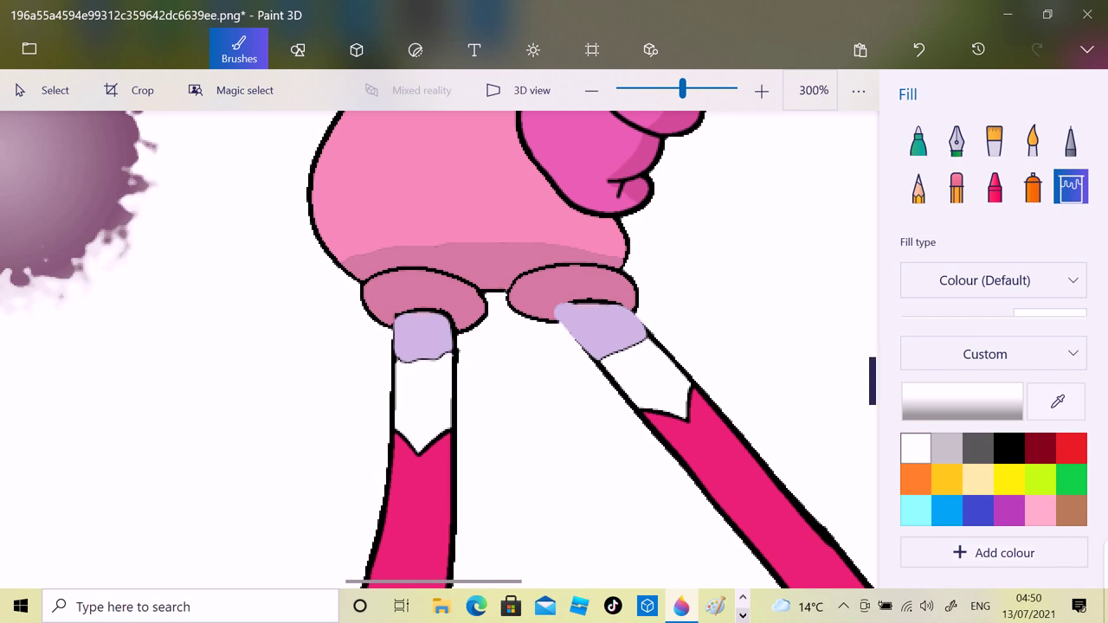
# - Trace the boundary between the left-hand boot's dark shading and bright pink with a 1 px black Marker line
pyautogui.scroll(-5, 440, 350)
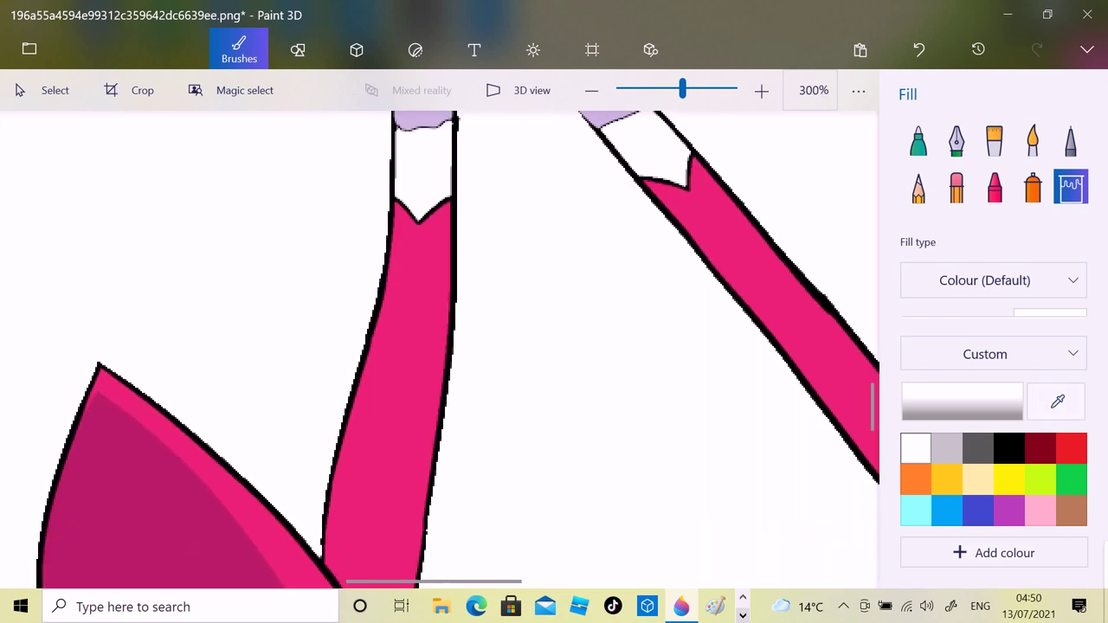
pyautogui.scroll(-4, 439, 350)
pyautogui.click(918, 140)
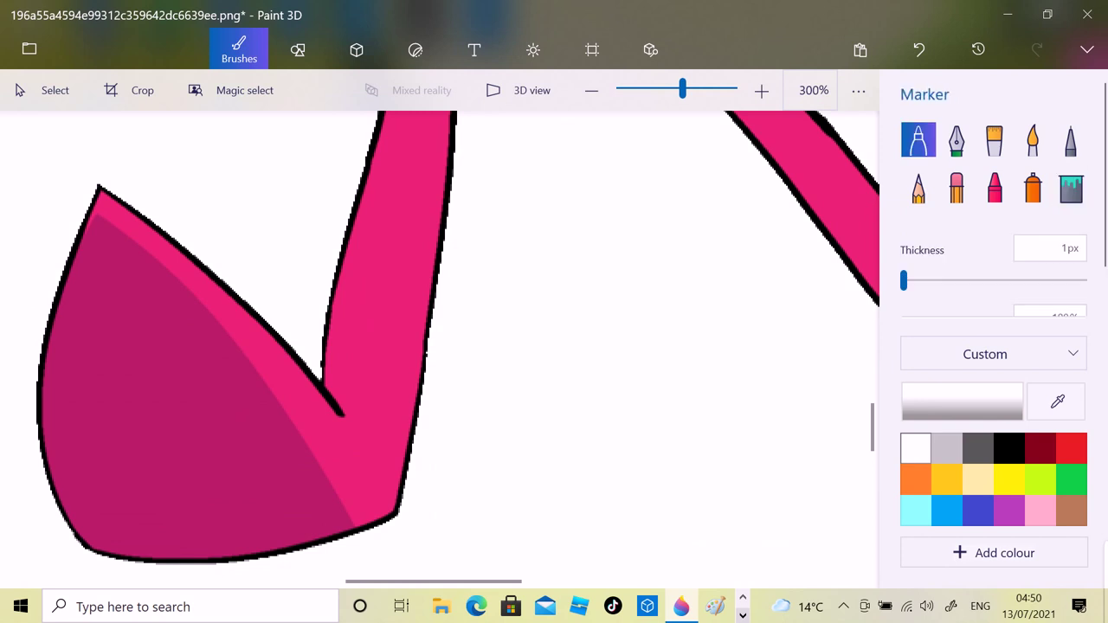
pyautogui.moveTo(98, 214); pyautogui.dragTo(152, 256)
pyautogui.click(919, 49)
pyautogui.click(1009, 449)
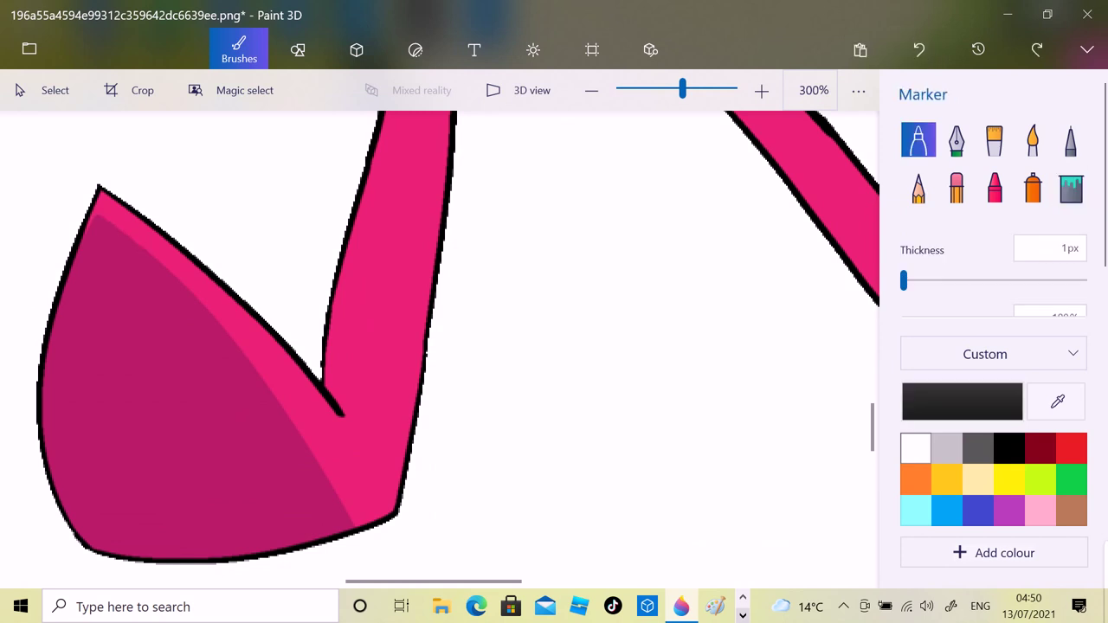
pyautogui.moveTo(94, 211)
pyautogui.mouseDown()
pyautogui.moveTo(181, 286)
pyautogui.moveTo(355, 527)
pyautogui.mouseUp()
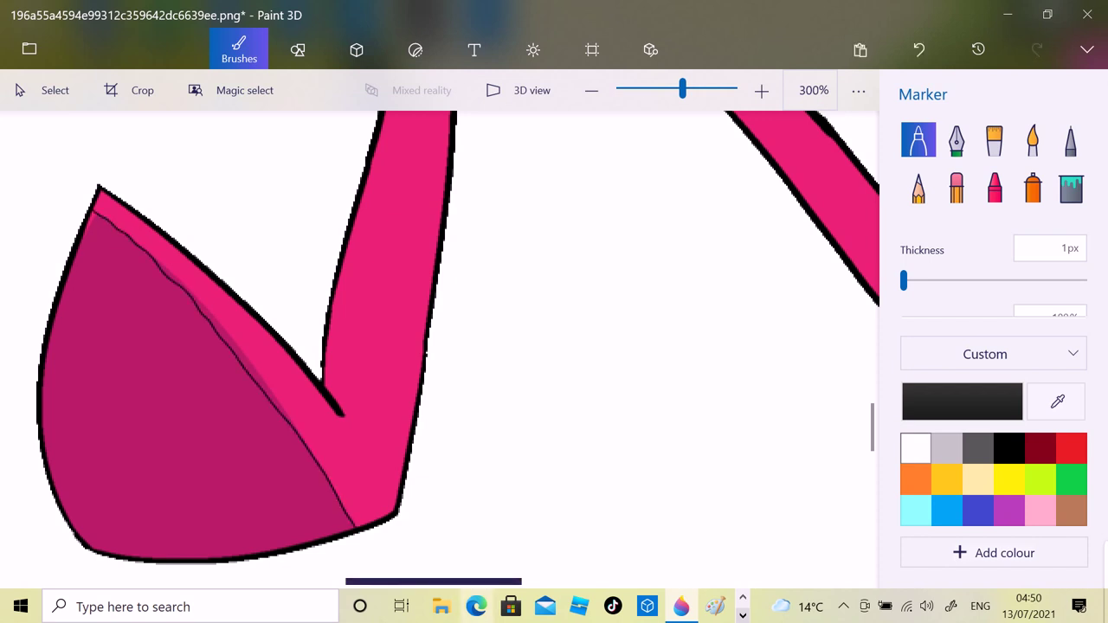
pyautogui.click(476, 606)
pyautogui.rightClick(475, 605)
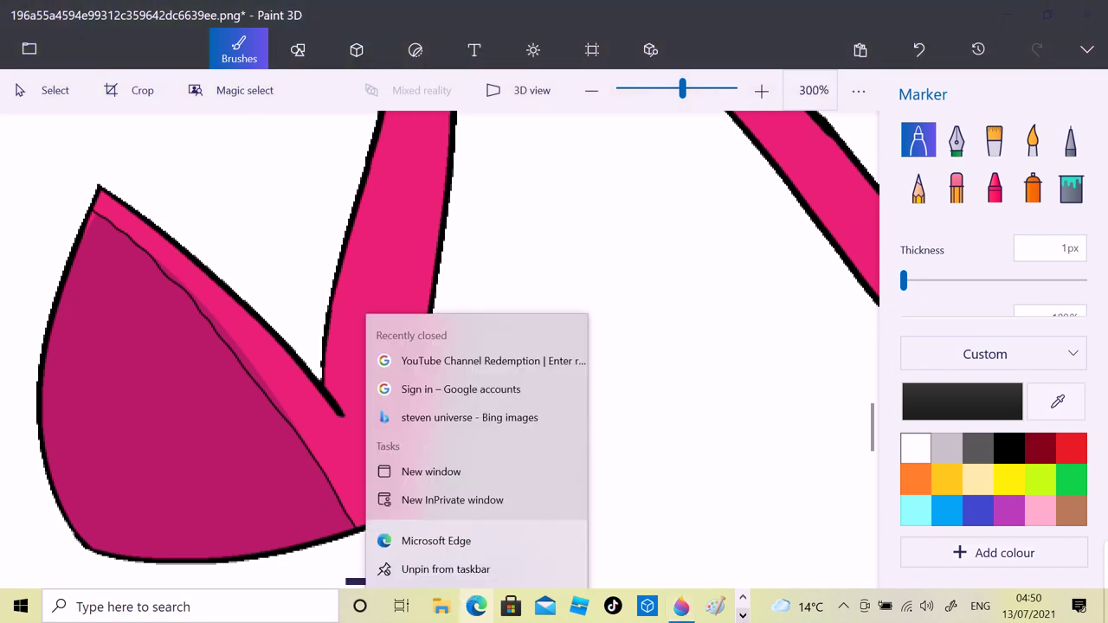
pyautogui.click(666, 495)
pyautogui.hotkey('ctrl', 'z')
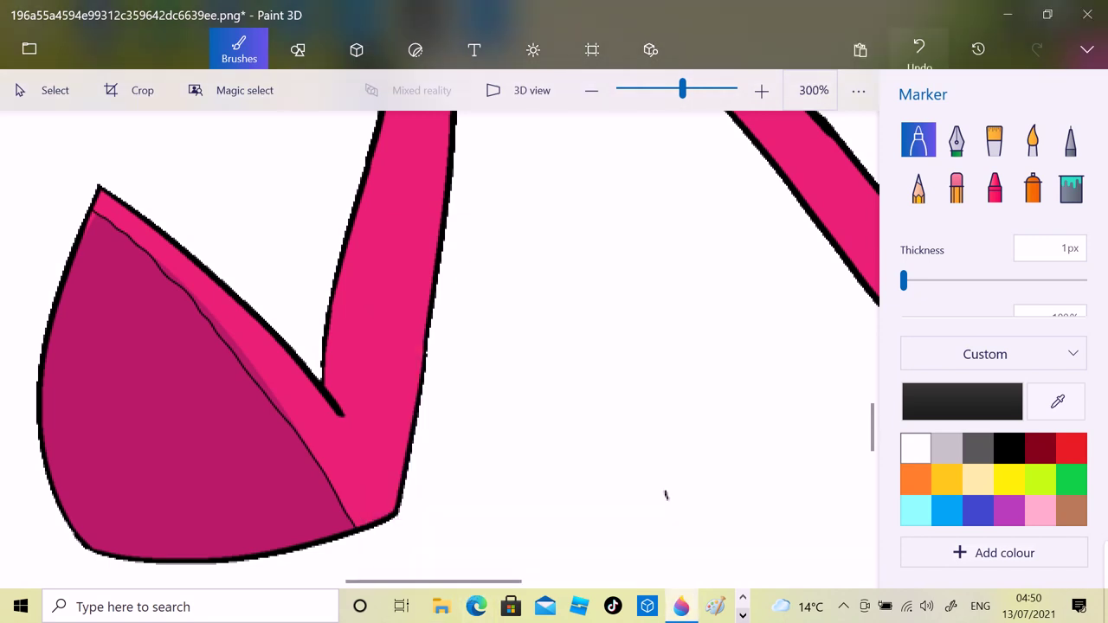
# - Dab a 200 px Watercolour patch of the boots' bright pink on the blank background between the legs and lighten its centre with white
pyautogui.hscroll(3, 666, 495)
pyautogui.hscroll(6, 439, 350)
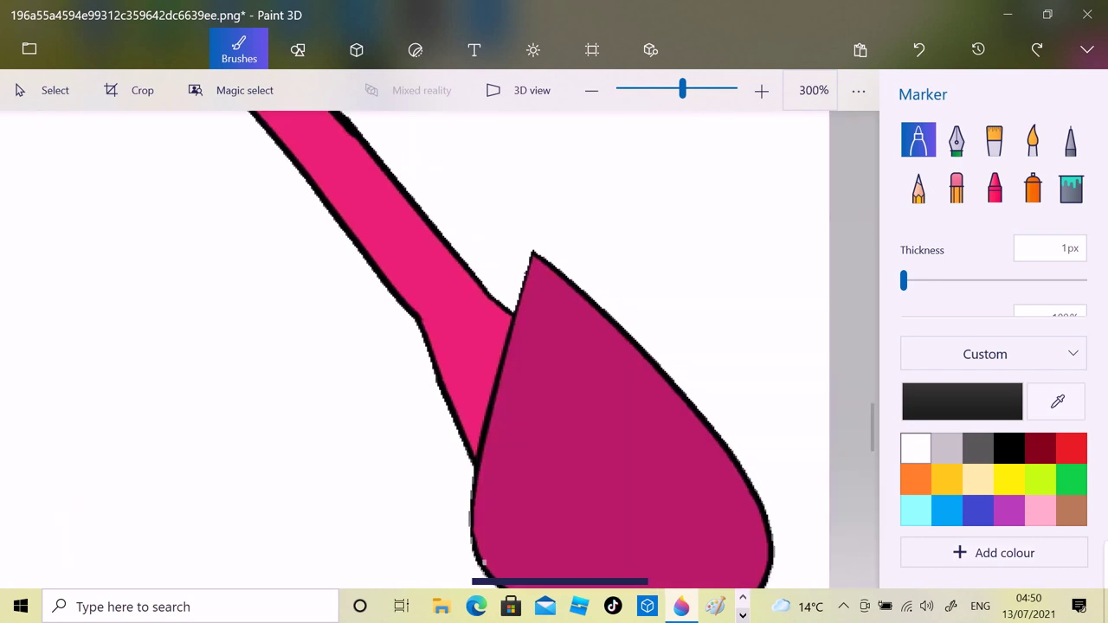
pyautogui.hscroll(-9, 439, 350)
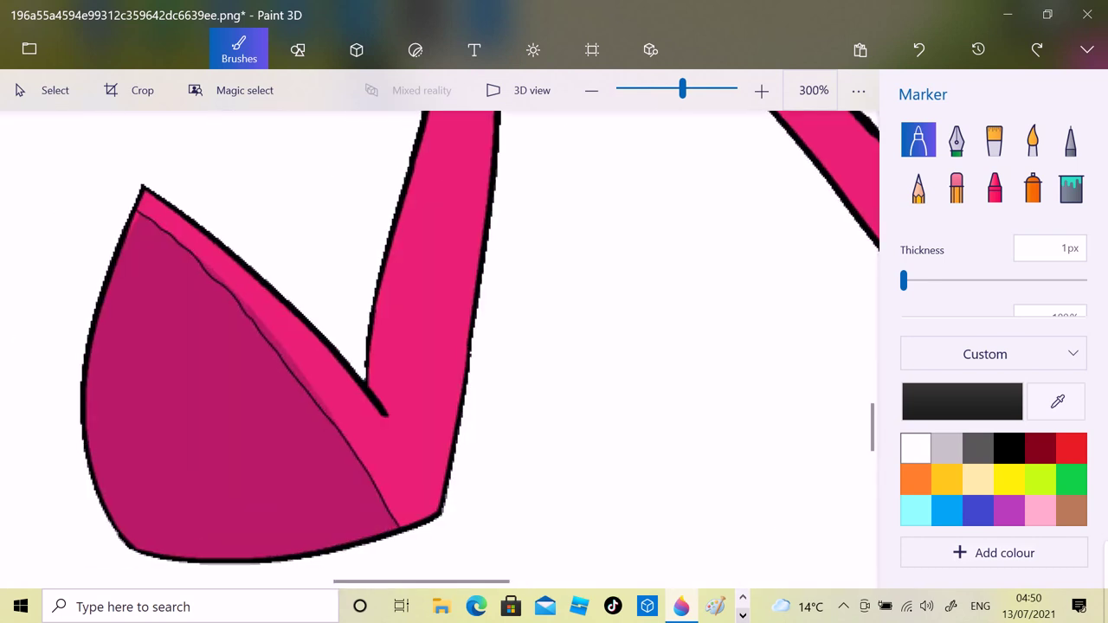
pyautogui.click(1057, 401)
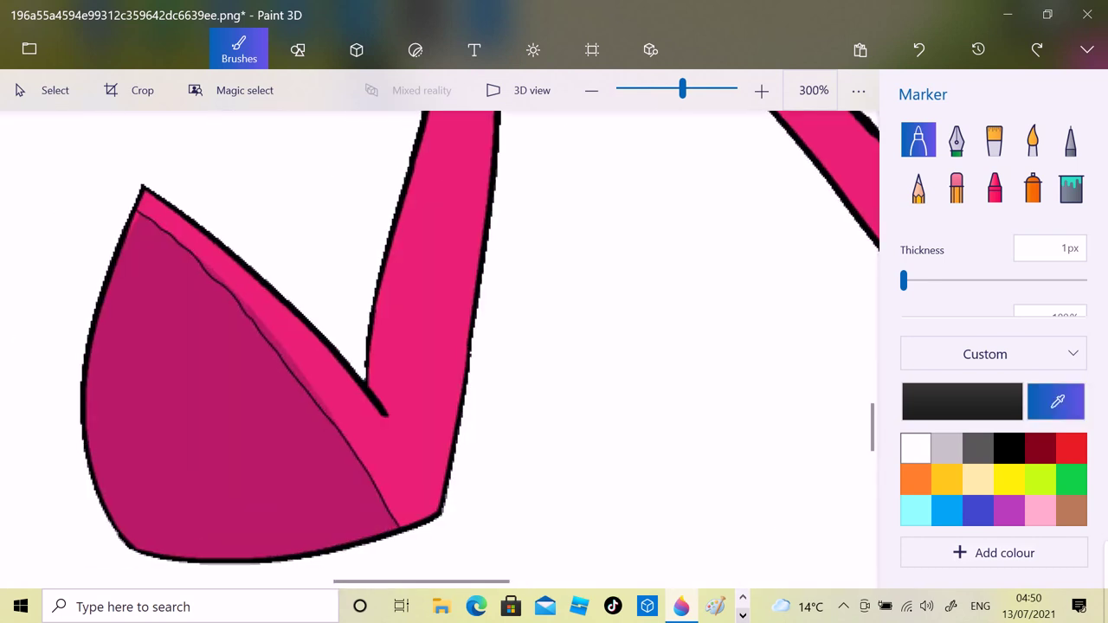
pyautogui.click(401, 274)
pyautogui.click(1033, 139)
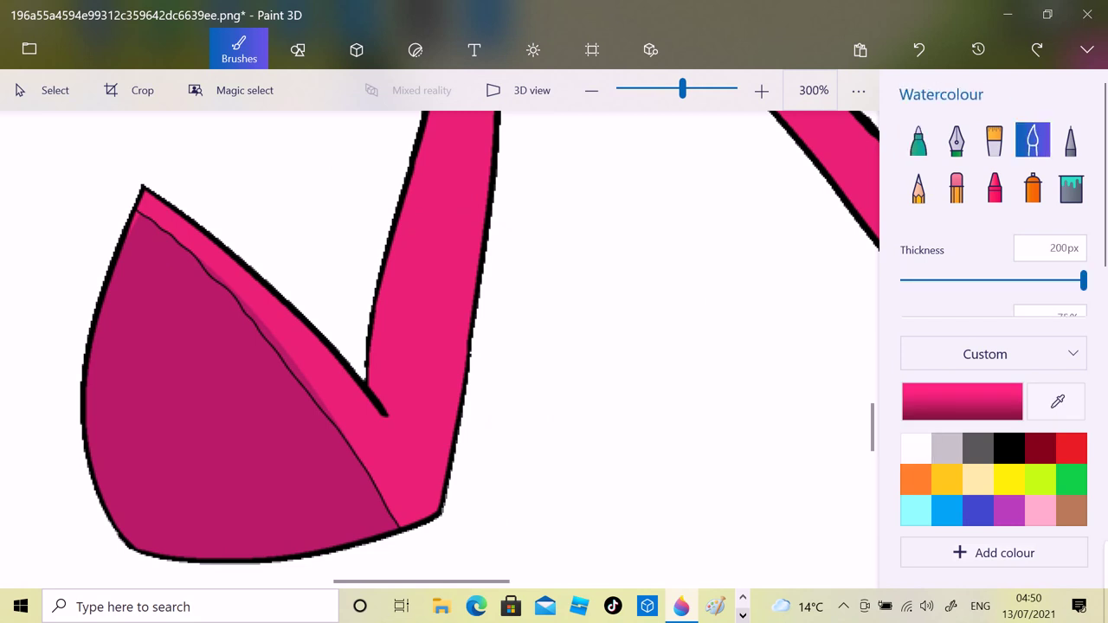
pyautogui.click(694, 356)
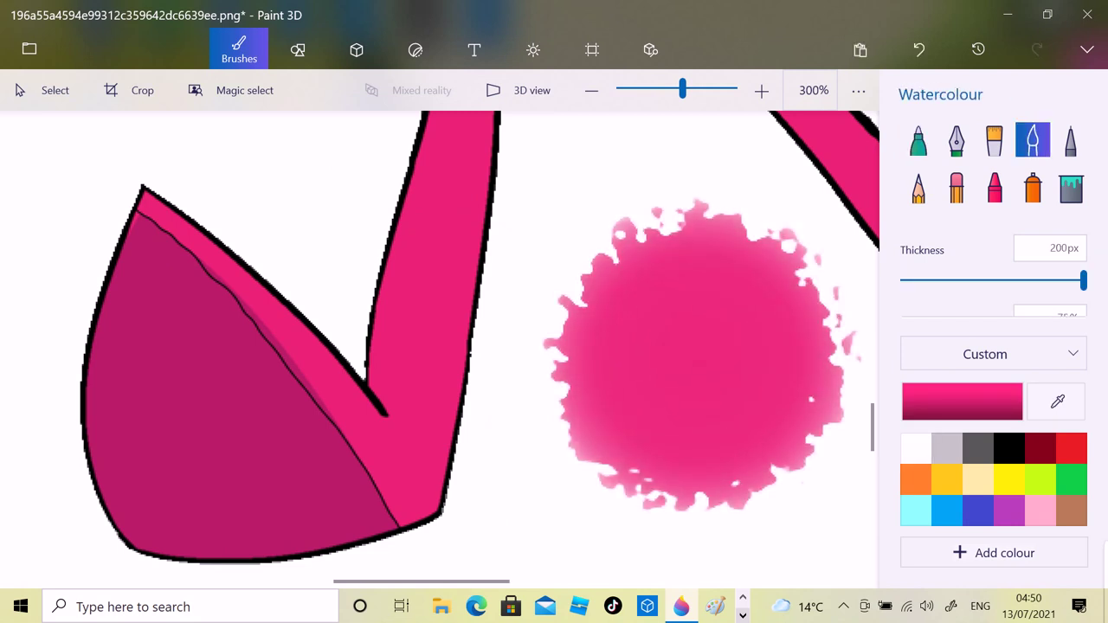
pyautogui.click(916, 449)
pyautogui.click(694, 357)
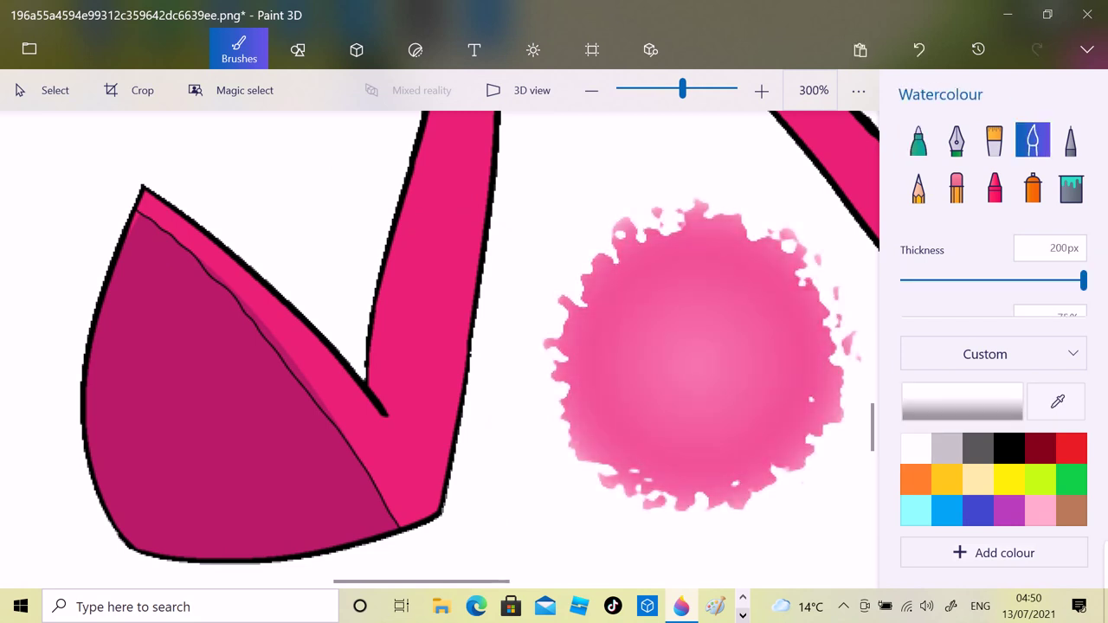
# - Sample the softer pink from the mixed patch and fill the bright pink areas of both boots with it
pyautogui.click(1057, 400)
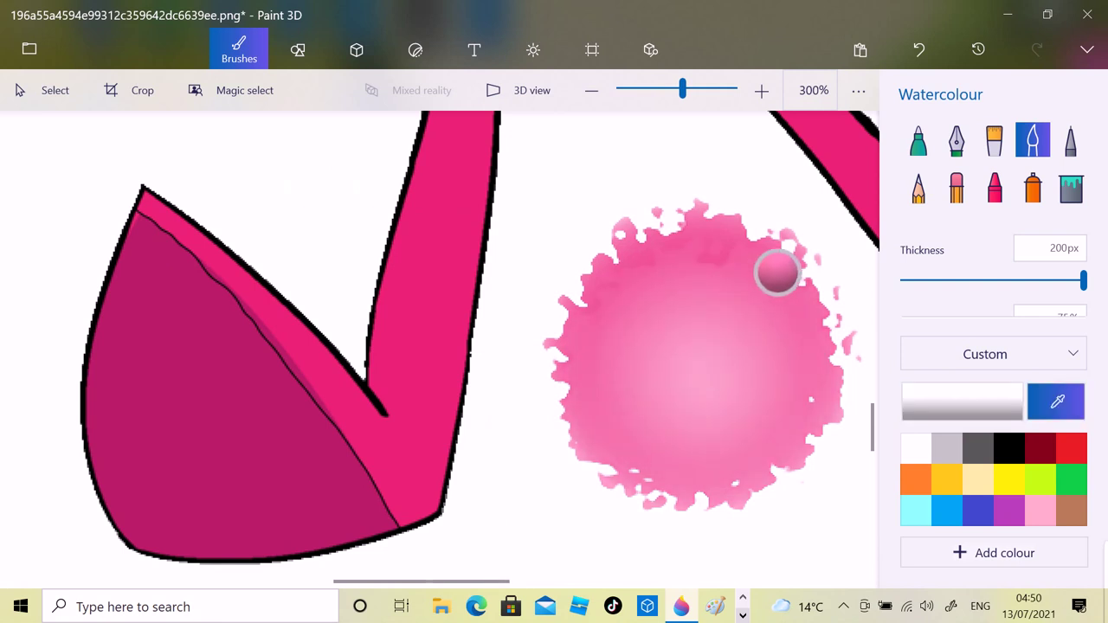
pyautogui.click(783, 264)
pyautogui.click(1070, 188)
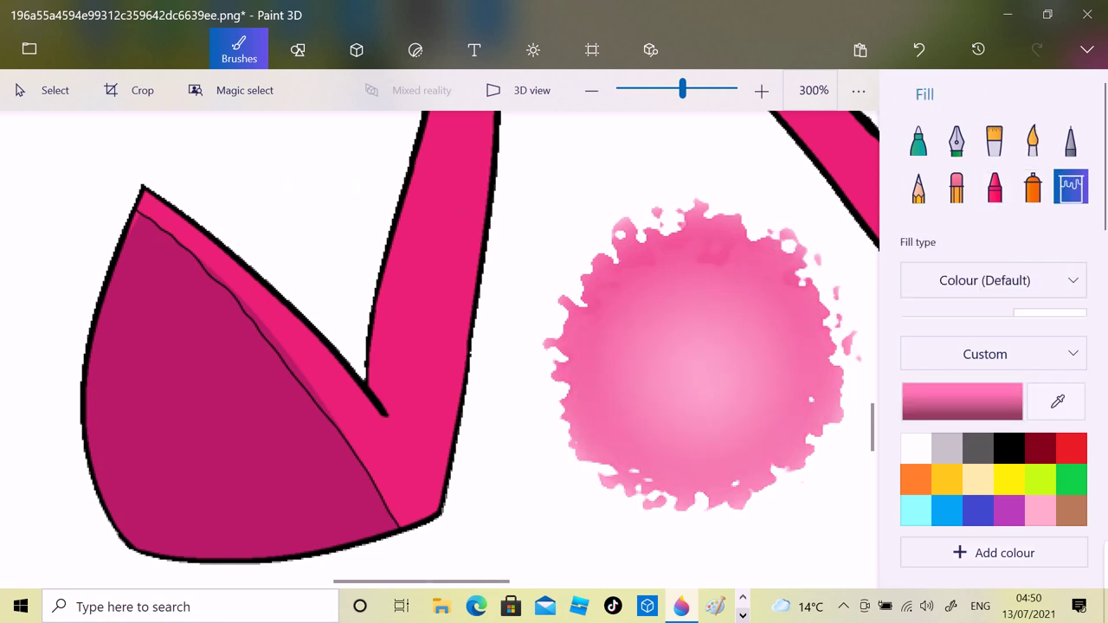
pyautogui.click(422, 347)
pyautogui.hscroll(5, 440, 349)
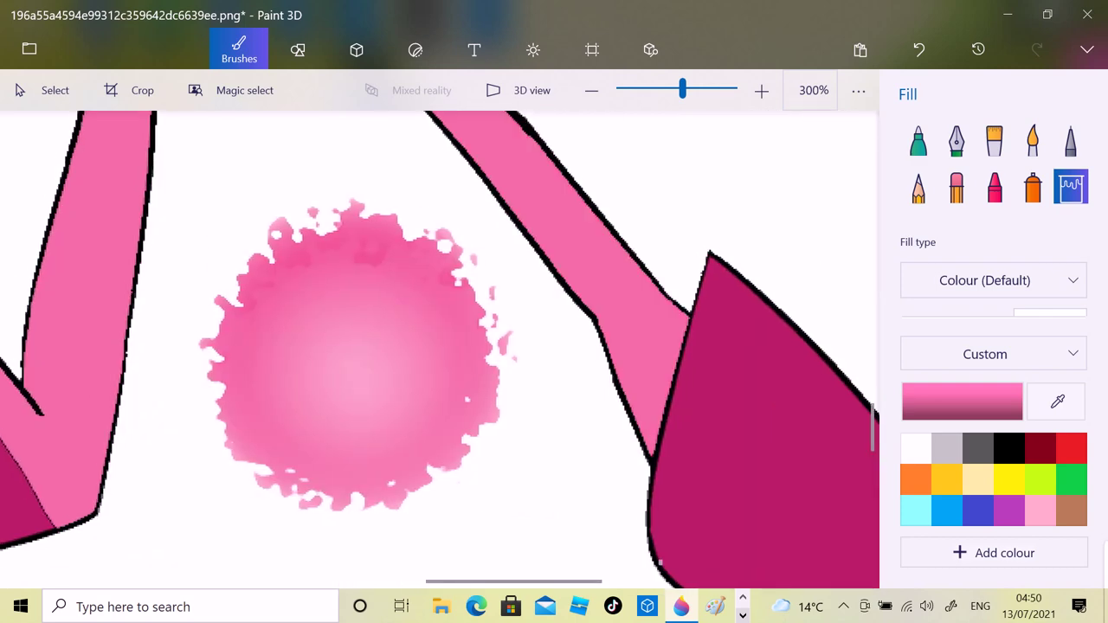
# - Darken the fill colour to d15d8e and fill the dark magenta shading on both boots with it
pyautogui.click(961, 401)
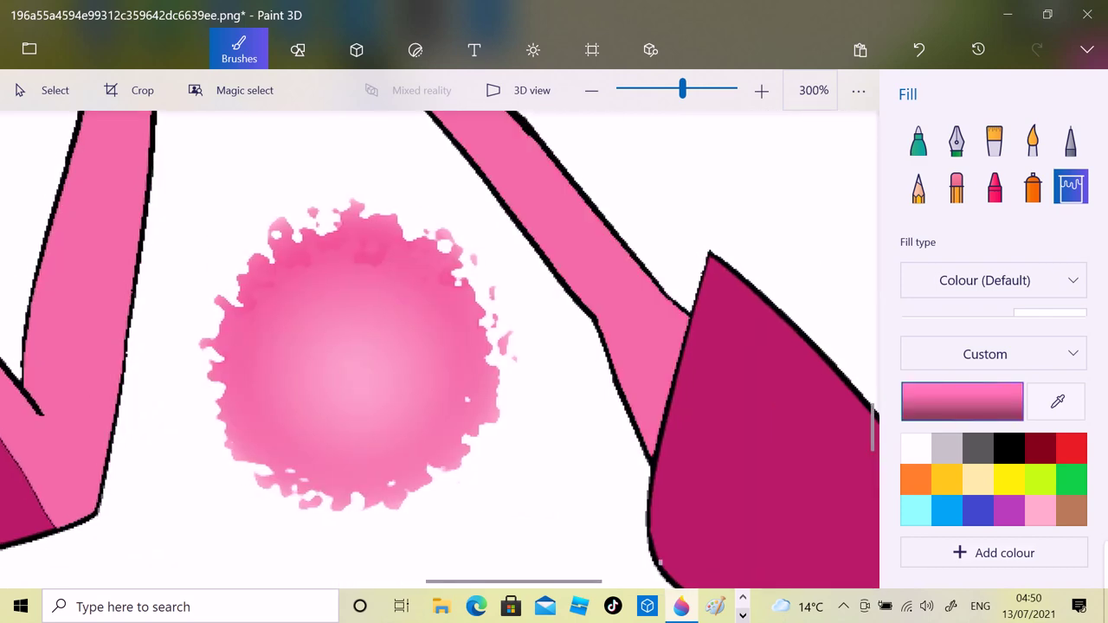
pyautogui.moveTo(517, 168); pyautogui.dragTo(518, 198)
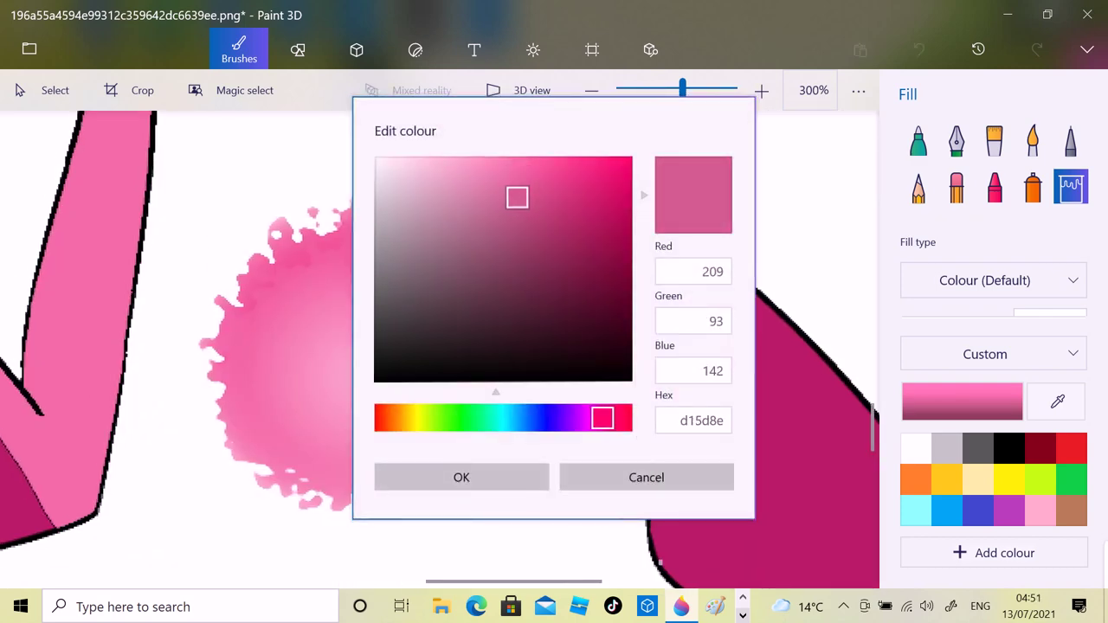
pyautogui.click(462, 478)
pyautogui.click(751, 430)
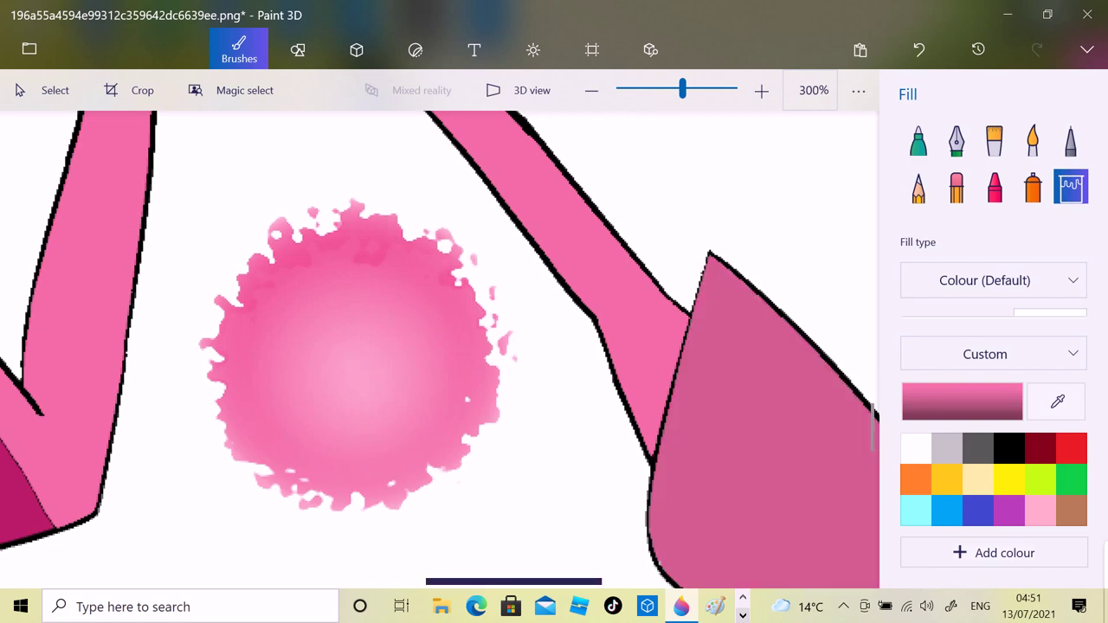
pyautogui.hscroll(-5, 440, 349)
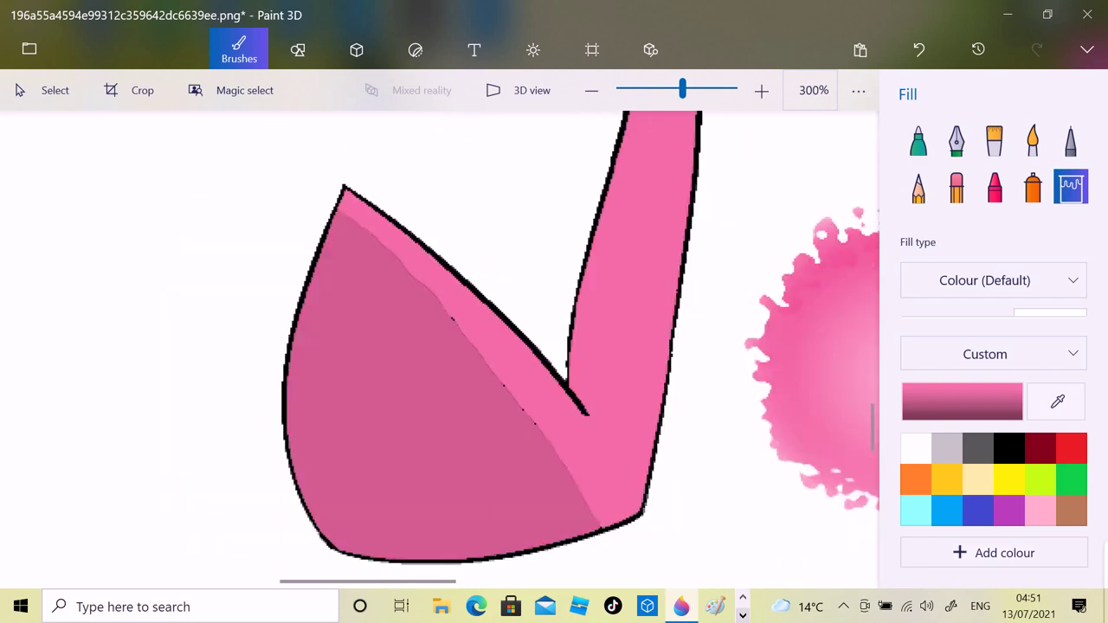
pyautogui.hscroll(5, 440, 349)
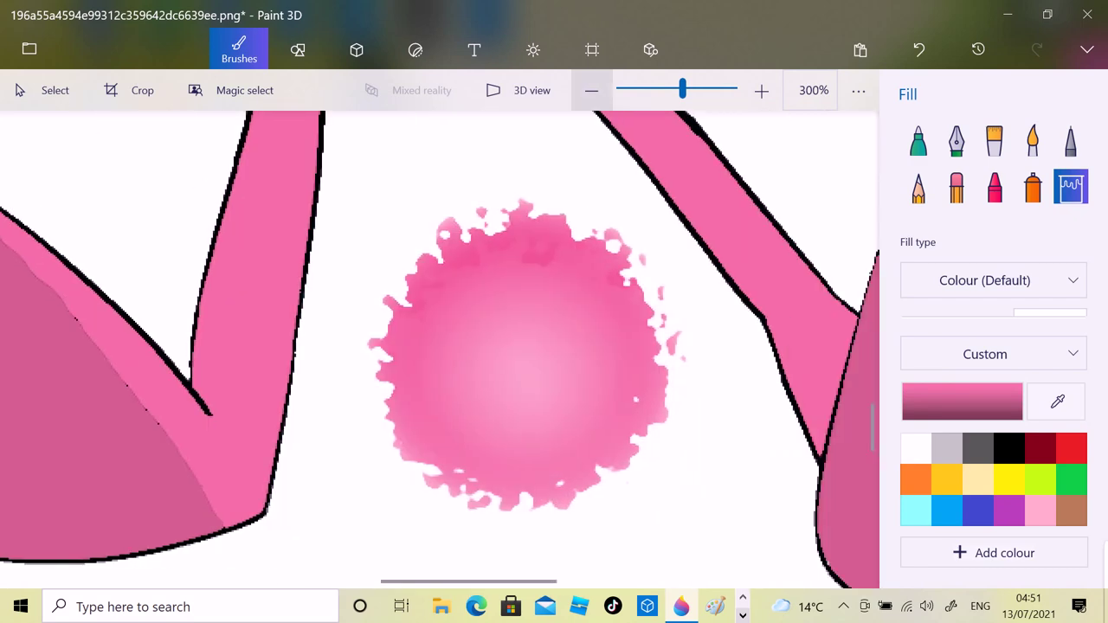
# - Sample the face's light pink, try filling the winking eye's black line with it, and undo that fill
pyautogui.scroll(-5, 440, 349)
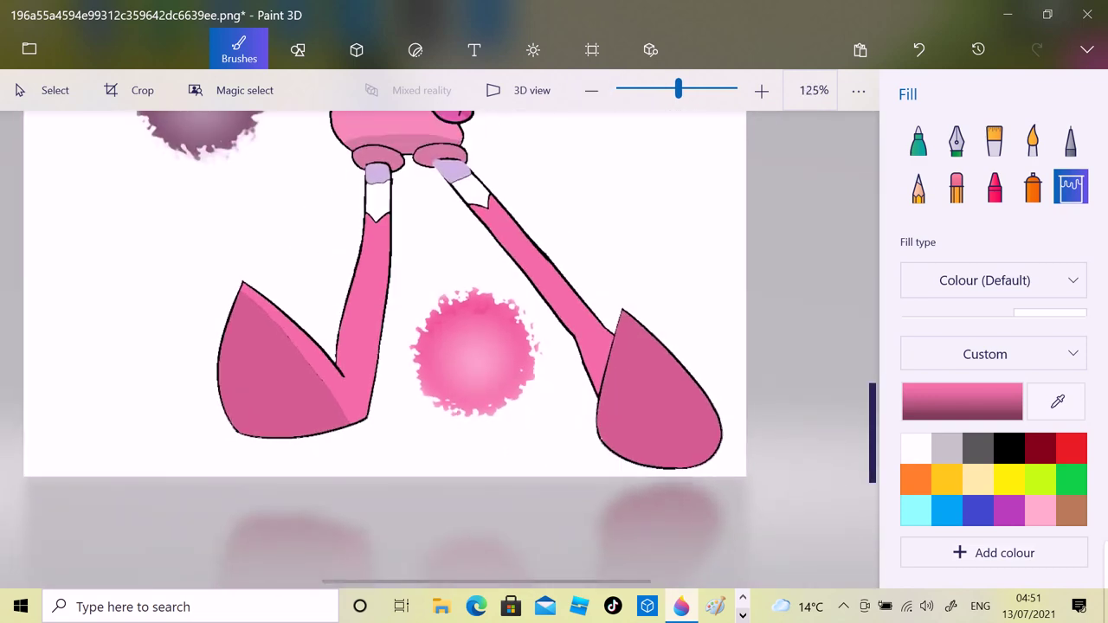
pyautogui.scroll(5, 439, 350)
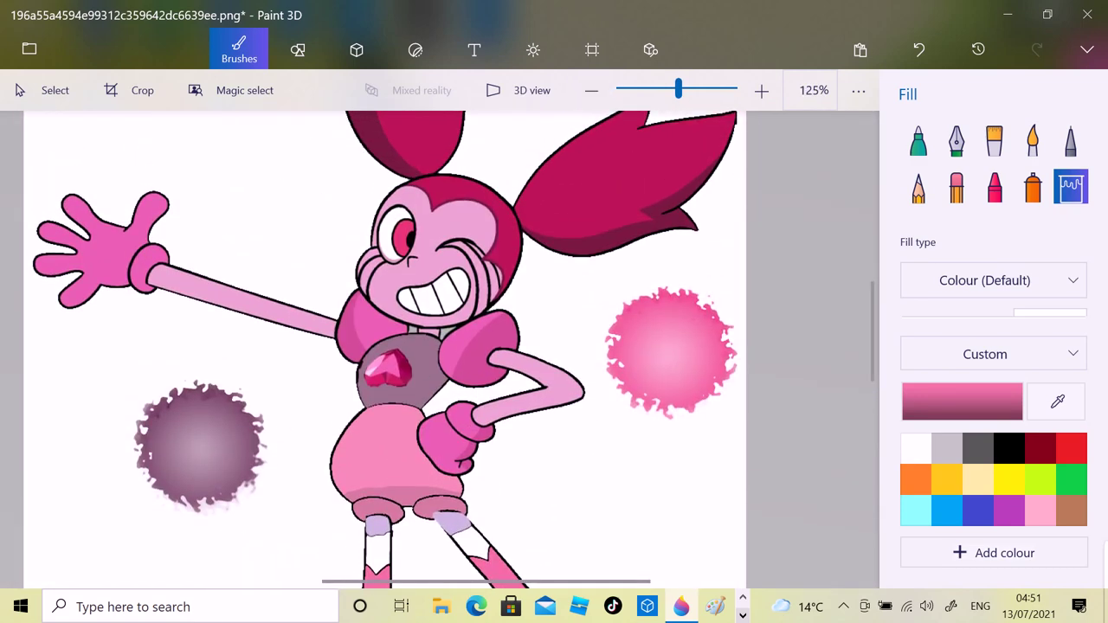
pyautogui.scroll(2, 385, 349)
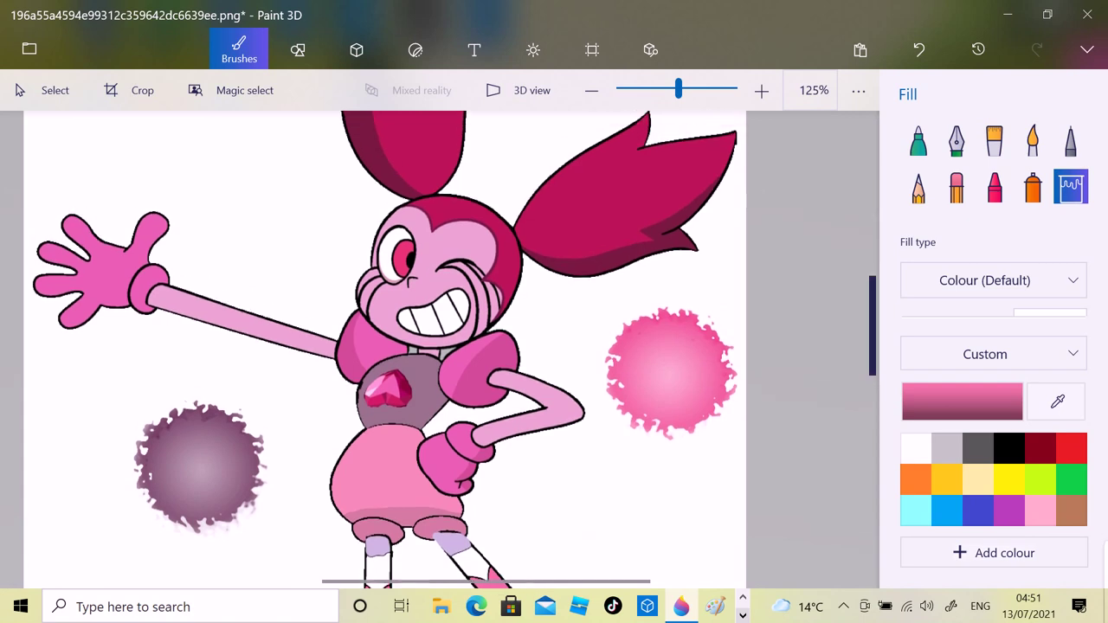
pyautogui.scroll(3, 438, 348)
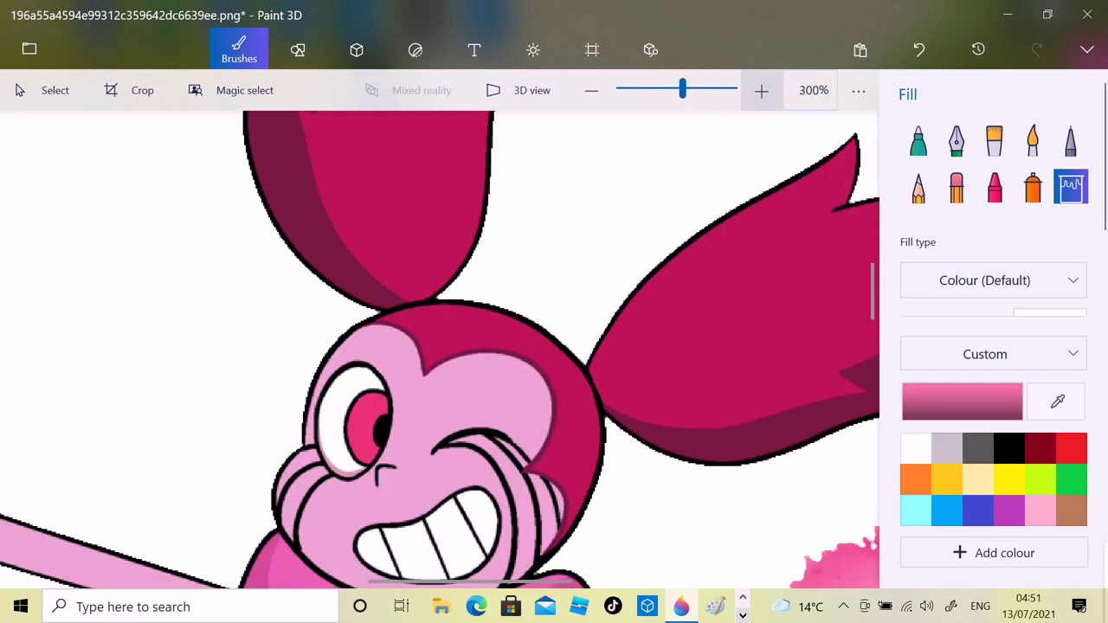
pyautogui.scroll(-4, 440, 350)
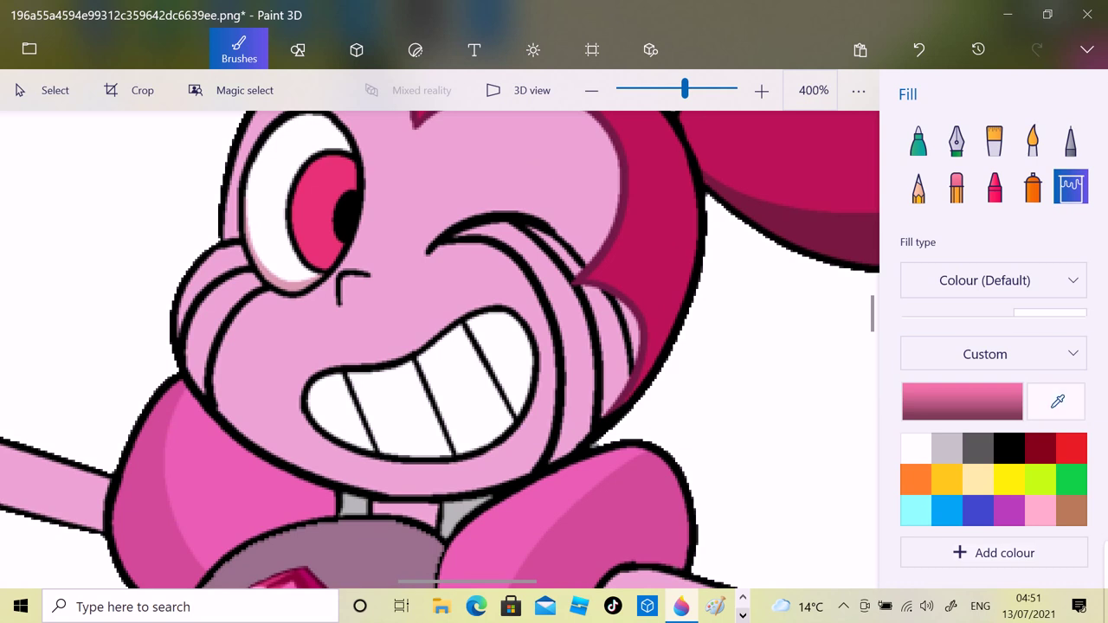
pyautogui.click(1056, 401)
pyautogui.click(459, 285)
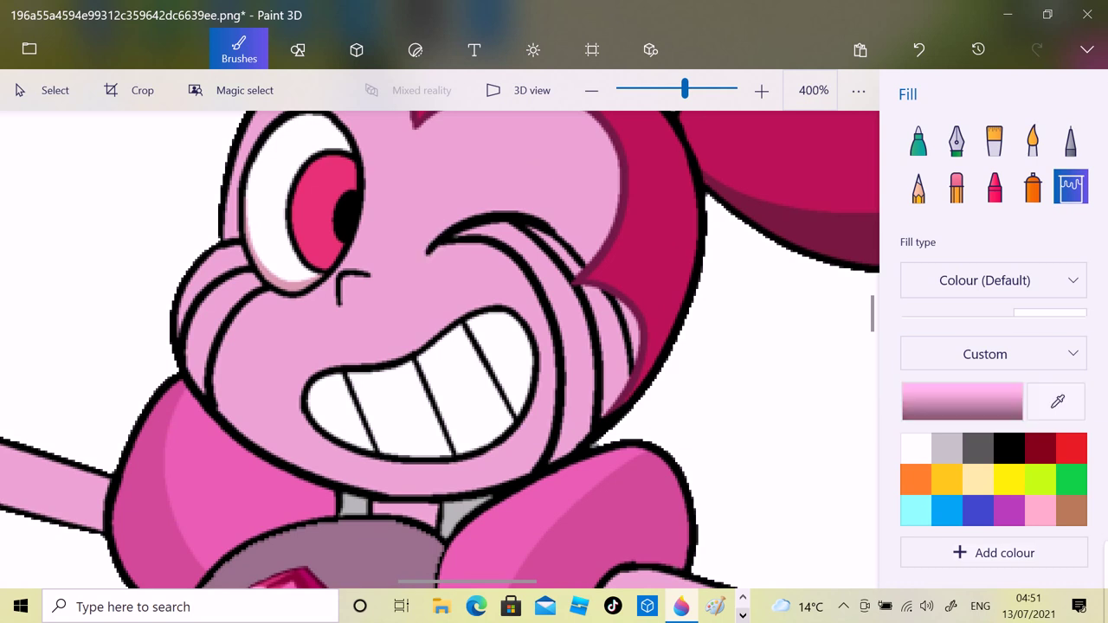
pyautogui.click(502, 218)
pyautogui.click(919, 49)
# - Paint light pink Marker breaks through the lines beside the winking eye, using 1 px and 2 px thickness
pyautogui.click(918, 140)
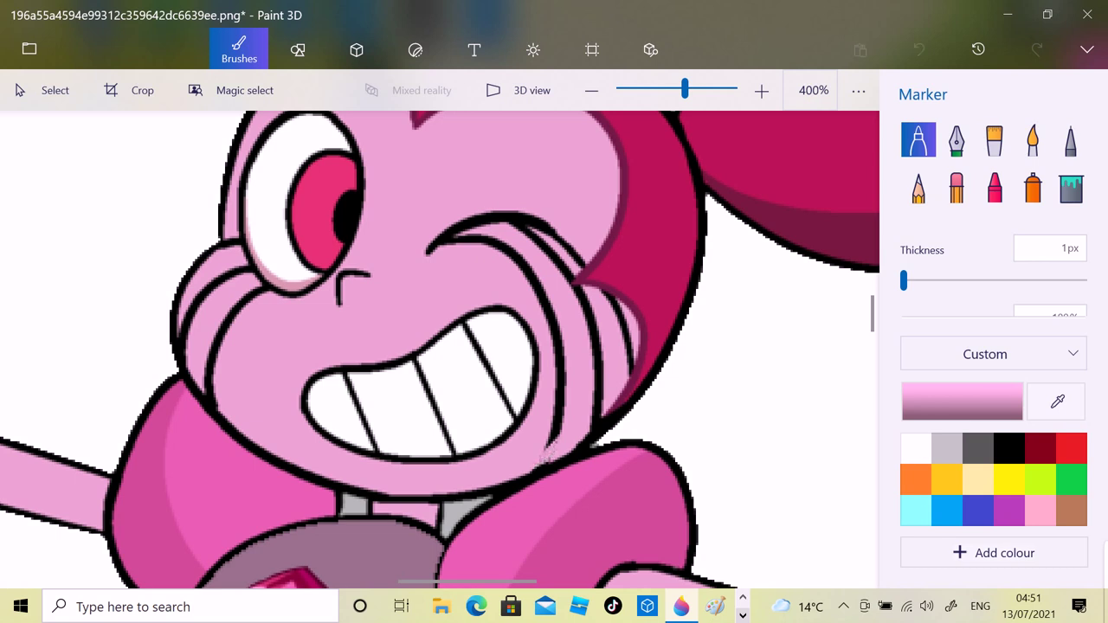
pyautogui.click(548, 447)
pyautogui.moveTo(590, 433); pyautogui.dragTo(602, 415)
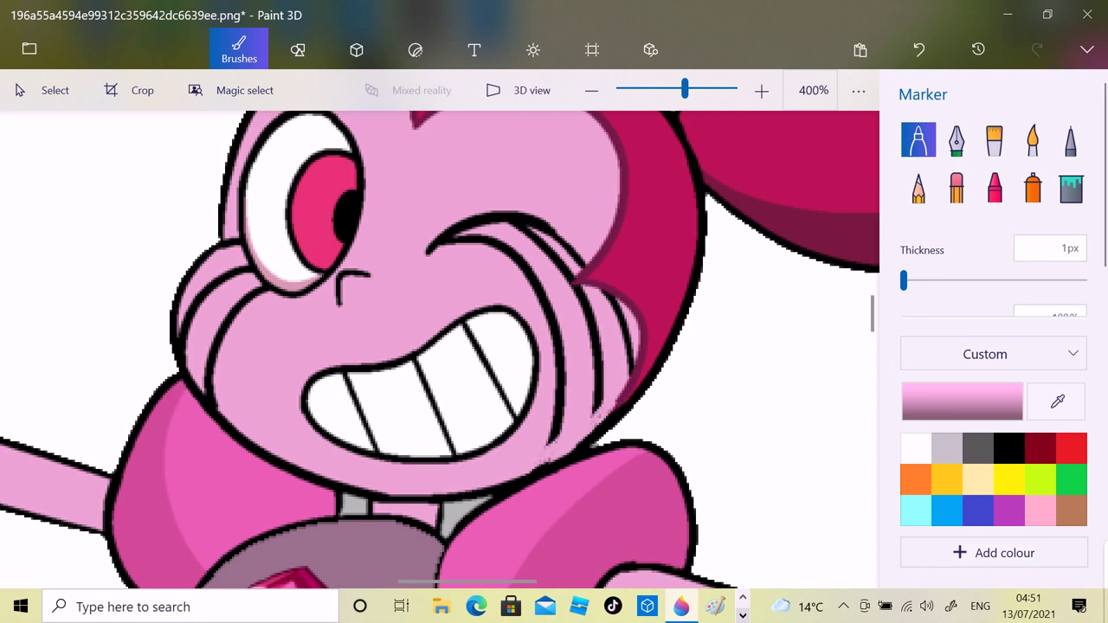
pyautogui.moveTo(903, 280); pyautogui.dragTo(906, 280)
pyautogui.moveTo(628, 350)
pyautogui.mouseDown()
pyautogui.moveTo(630, 361)
pyautogui.moveTo(637, 351)
pyautogui.moveTo(630, 381)
pyautogui.moveTo(629, 346)
pyautogui.mouseUp()
# - Fill the winking eye and the cheek lines beneath it with light pink so they blend into the face
pyautogui.click(1071, 189)
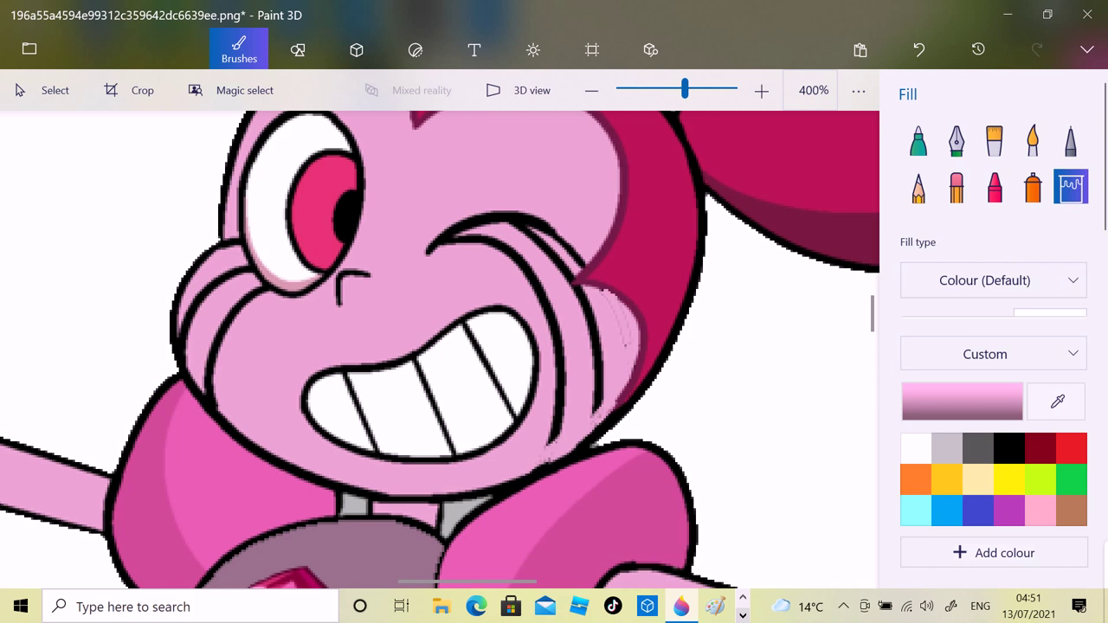
pyautogui.click(596, 353)
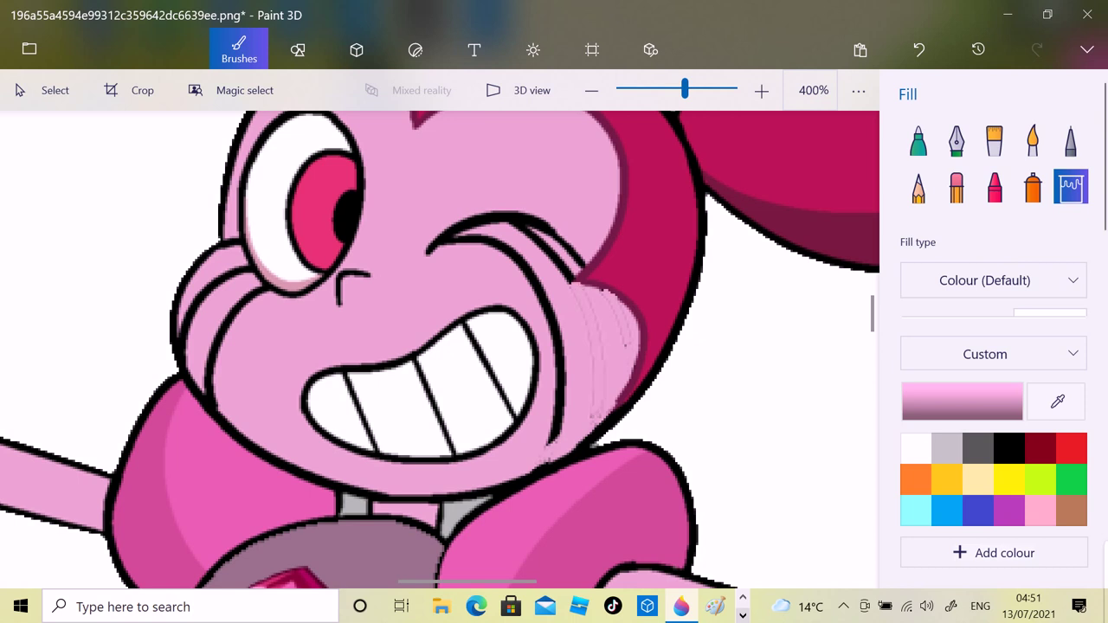
pyautogui.click(559, 363)
pyautogui.click(919, 49)
pyautogui.hotkey('ctrl', 'y')
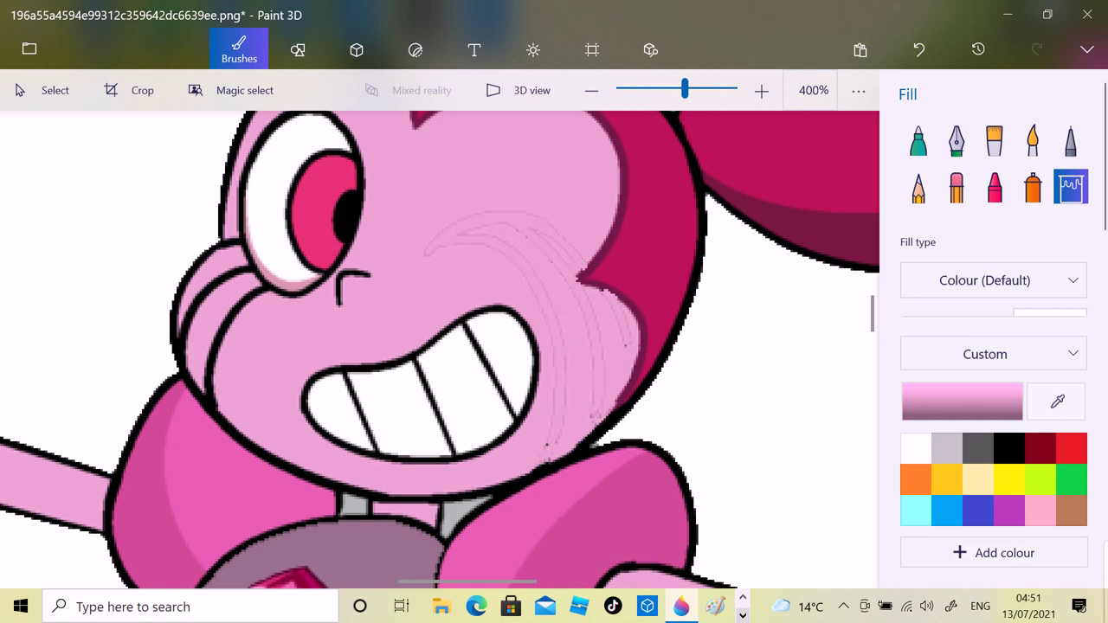
pyautogui.click(502, 268)
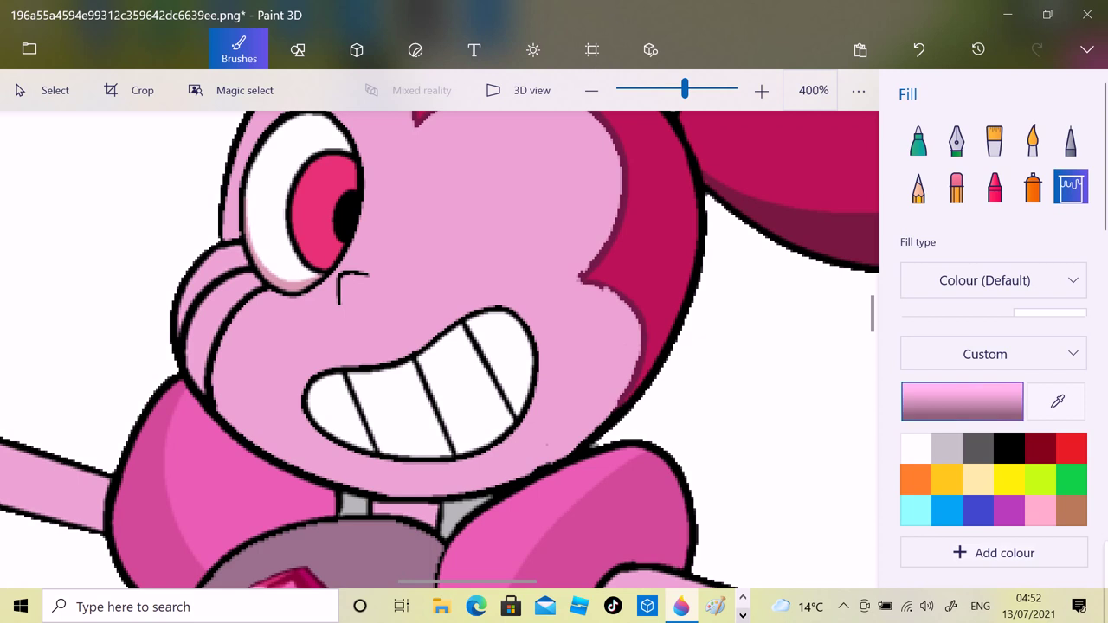
# - Draw an unfilled black circle shape about the size of the open eye and position it over that eye
pyautogui.click(918, 140)
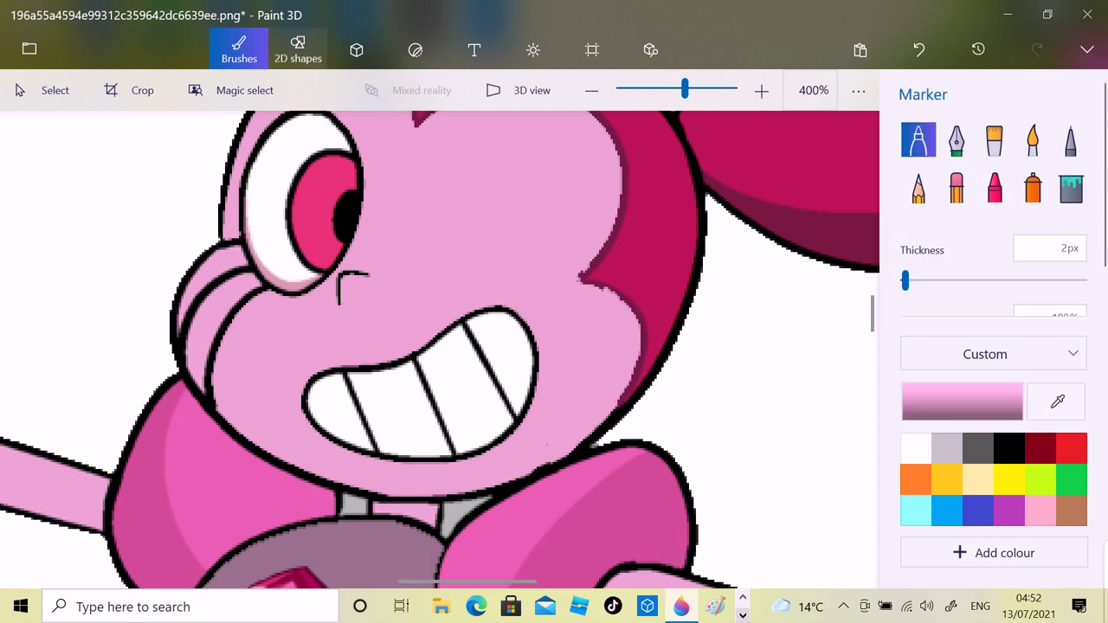
pyautogui.click(298, 49)
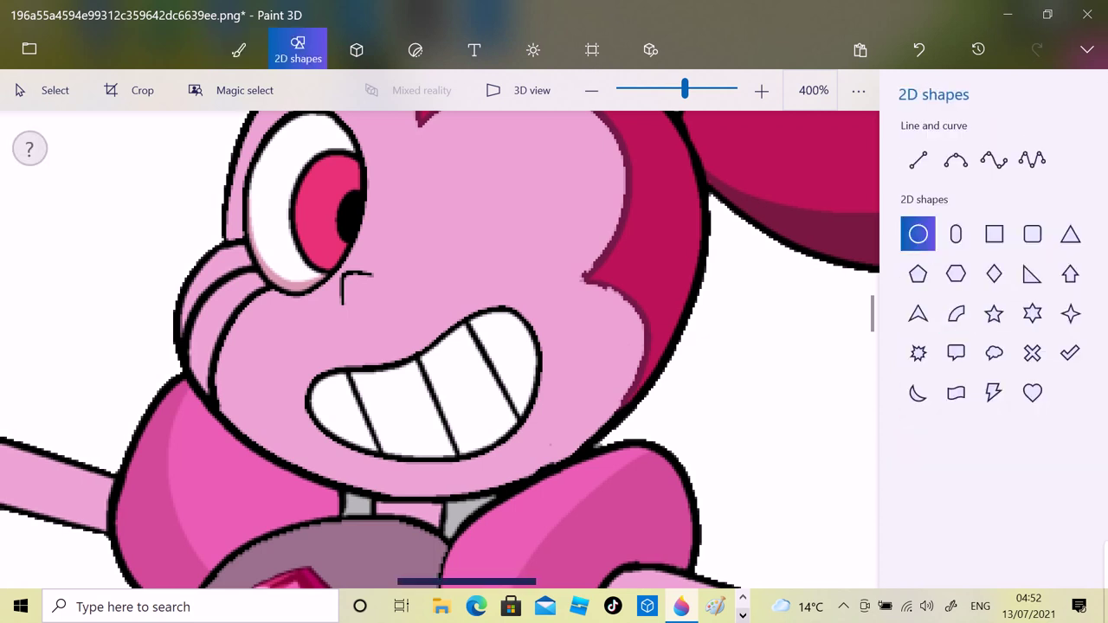
pyautogui.hscroll(-5, 440, 350)
pyautogui.scroll(3, 440, 351)
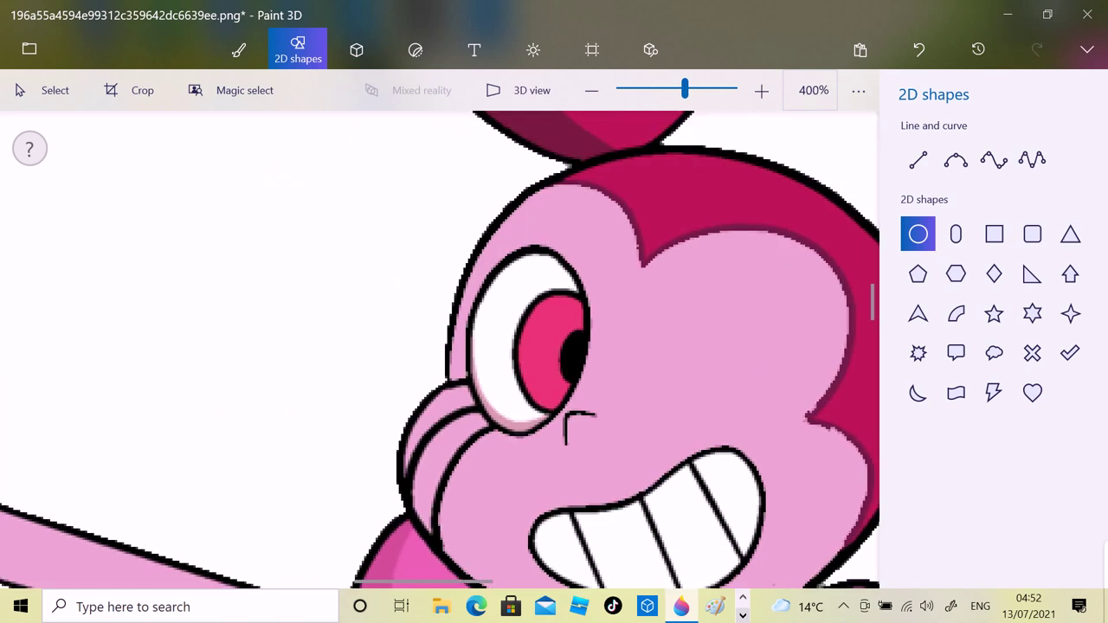
pyautogui.moveTo(510, 252); pyautogui.dragTo(650, 452)
pyautogui.moveTo(578, 349); pyautogui.dragTo(523, 335)
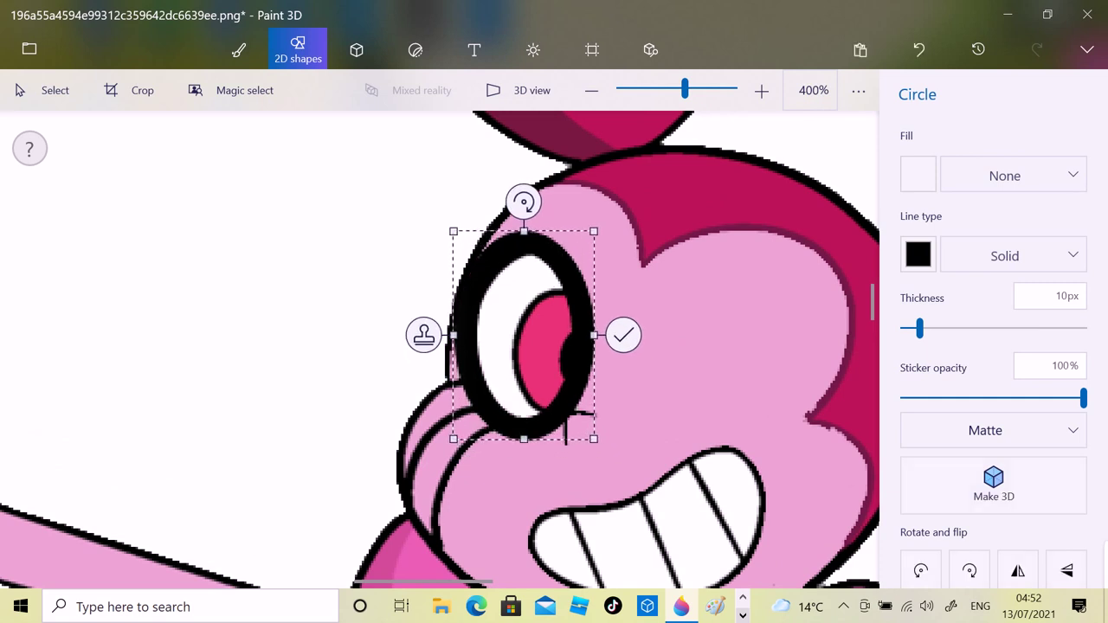
# - Reduce the circle's thickness to 6 px, then move and resize it to match the open eye's outline
pyautogui.moveTo(919, 328); pyautogui.dragTo(912, 328)
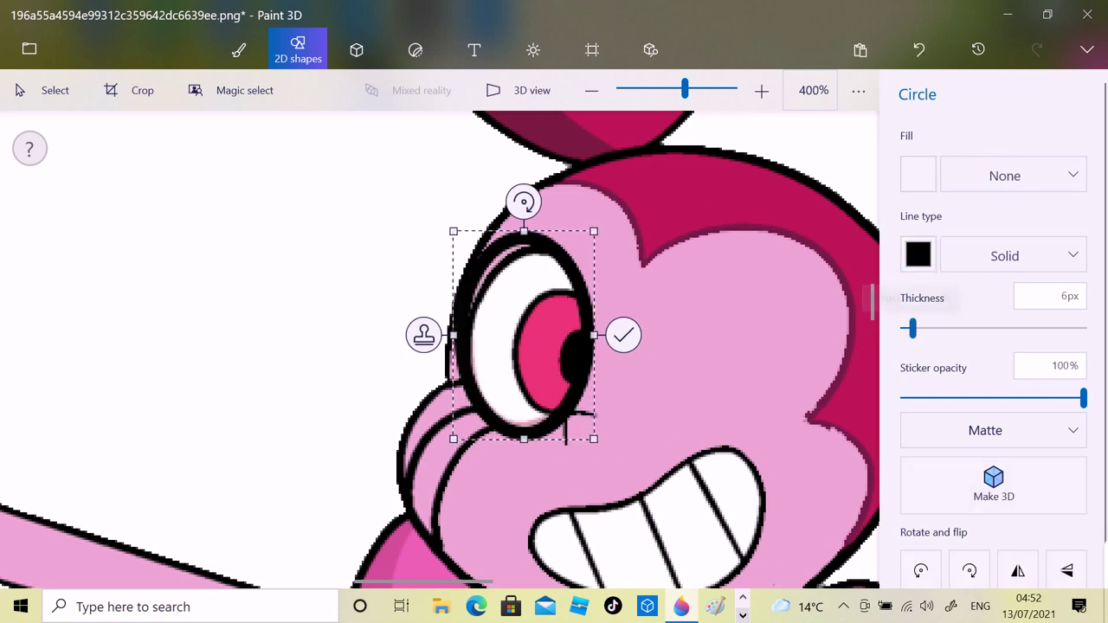
pyautogui.moveTo(523, 335); pyautogui.dragTo(527, 340)
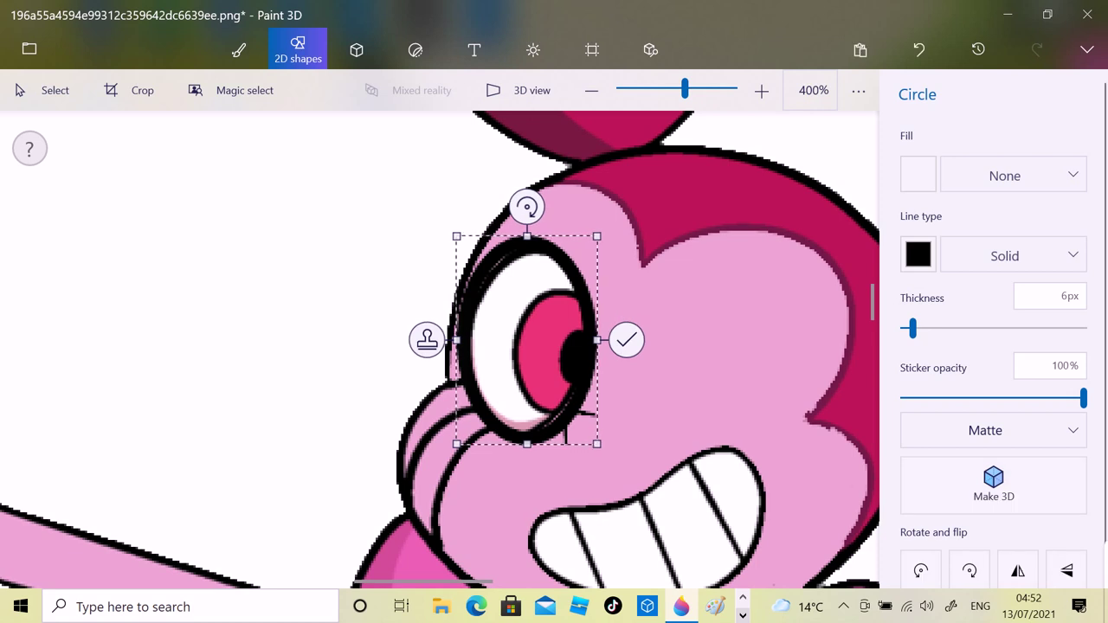
pyautogui.moveTo(597, 444); pyautogui.dragTo(593, 437)
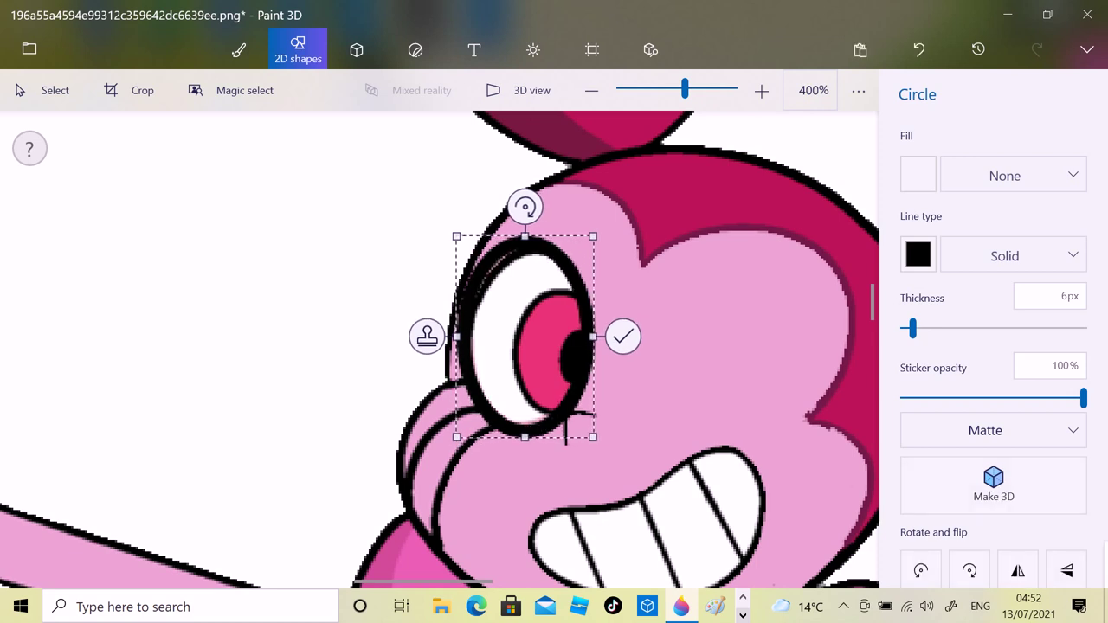
pyautogui.moveTo(457, 235); pyautogui.dragTo(459, 245)
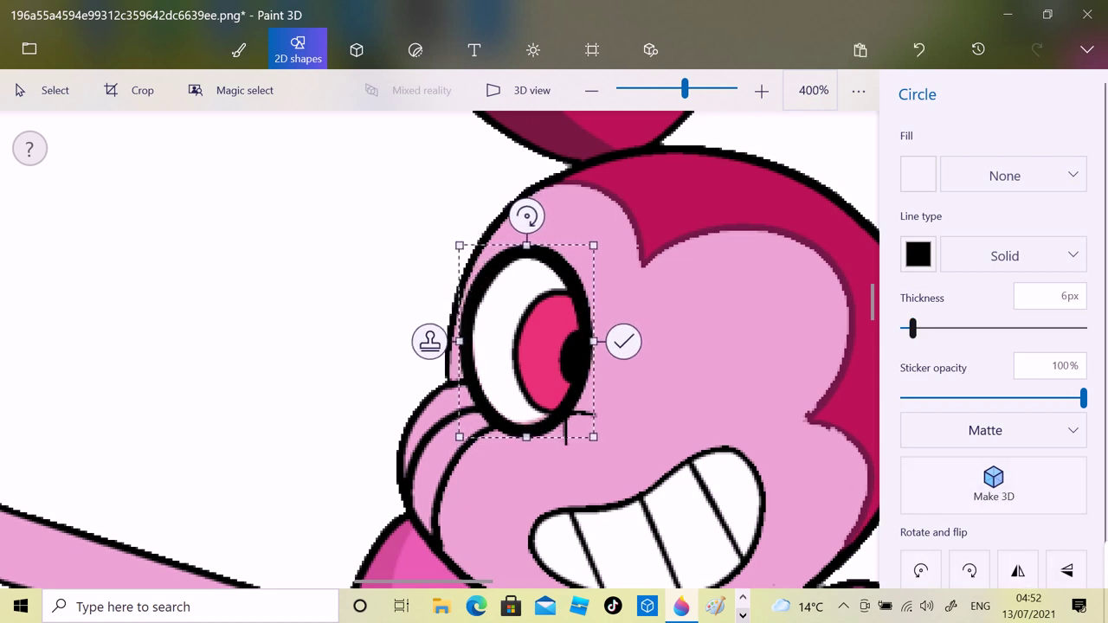
# - Try several line thicknesses on the circle over the open eye and set it to 4 px
pyautogui.moveTo(912, 328); pyautogui.dragTo(903, 328)
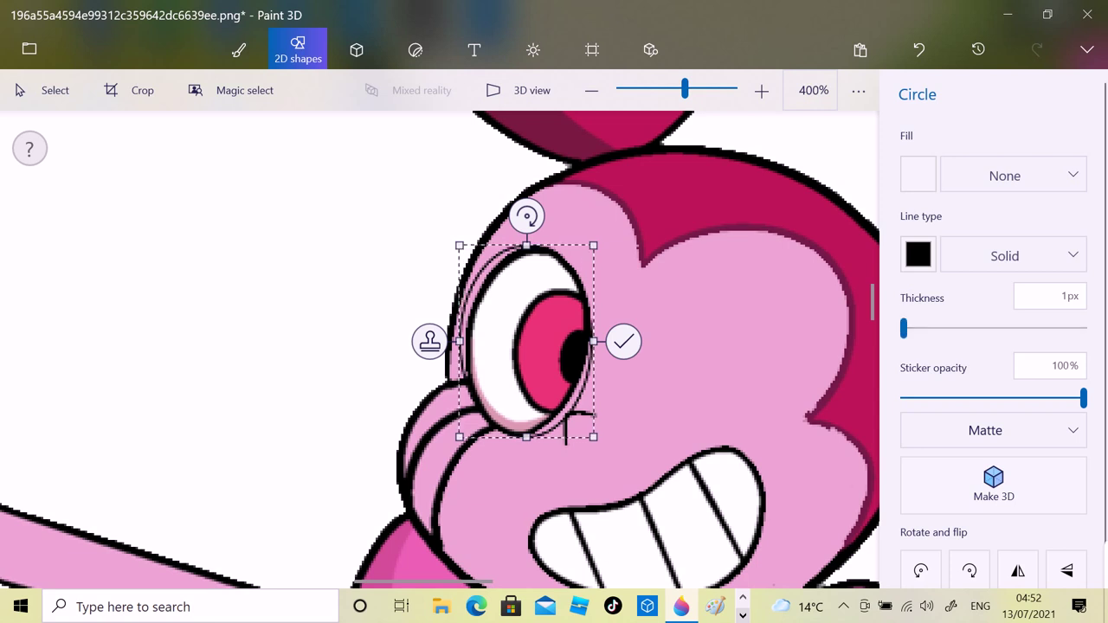
pyautogui.moveTo(904, 328); pyautogui.dragTo(915, 328)
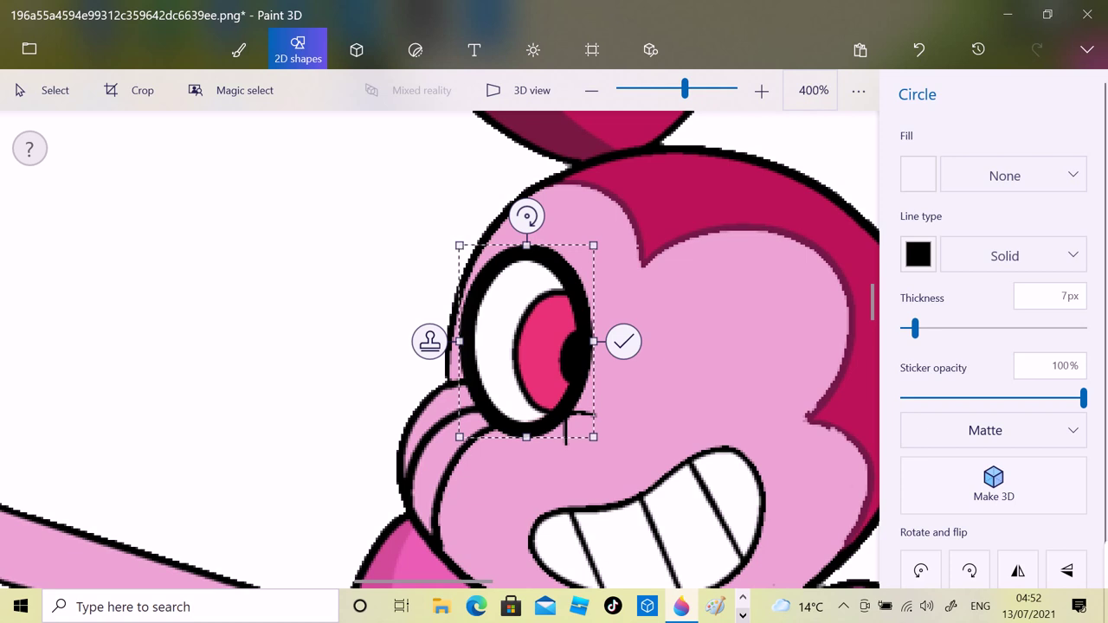
pyautogui.moveTo(914, 328); pyautogui.dragTo(921, 328)
pyautogui.scroll(-5, 439, 350)
pyautogui.scroll(1, 439, 350)
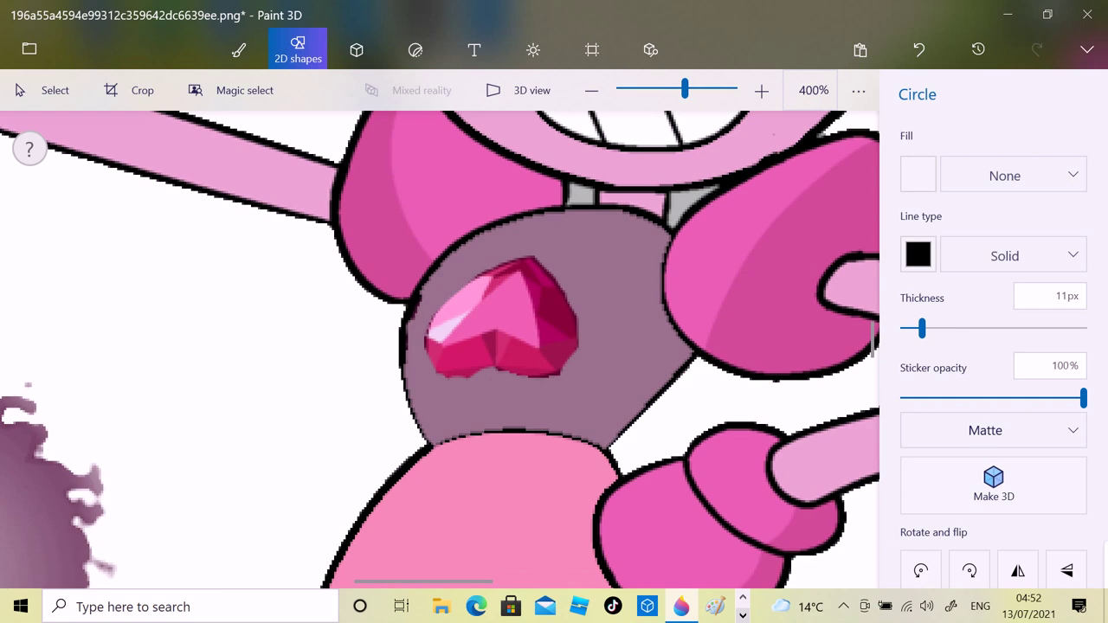
pyautogui.scroll(5, 440, 349)
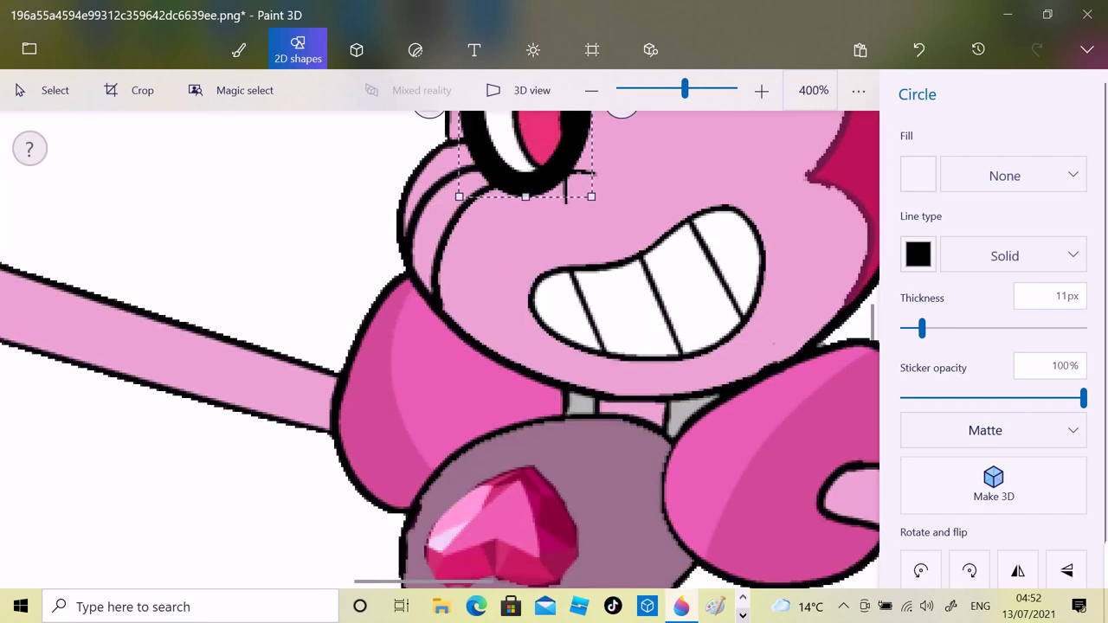
pyautogui.moveTo(923, 328)
pyautogui.mouseDown()
pyautogui.moveTo(932, 328)
pyautogui.moveTo(908, 328)
pyautogui.mouseUp()
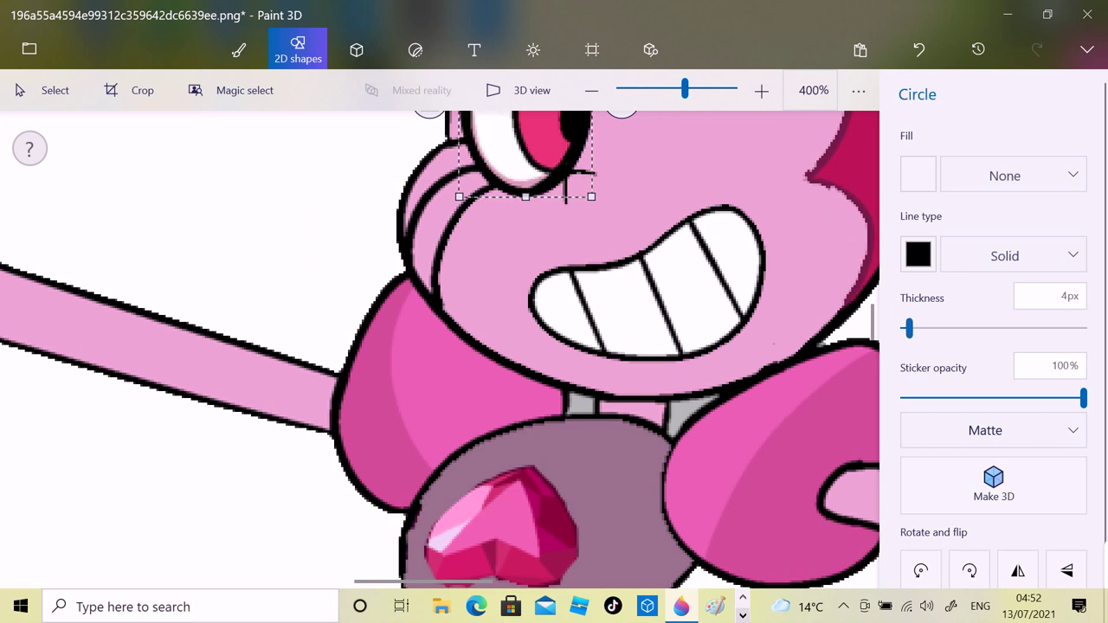
pyautogui.scroll(4, 439, 350)
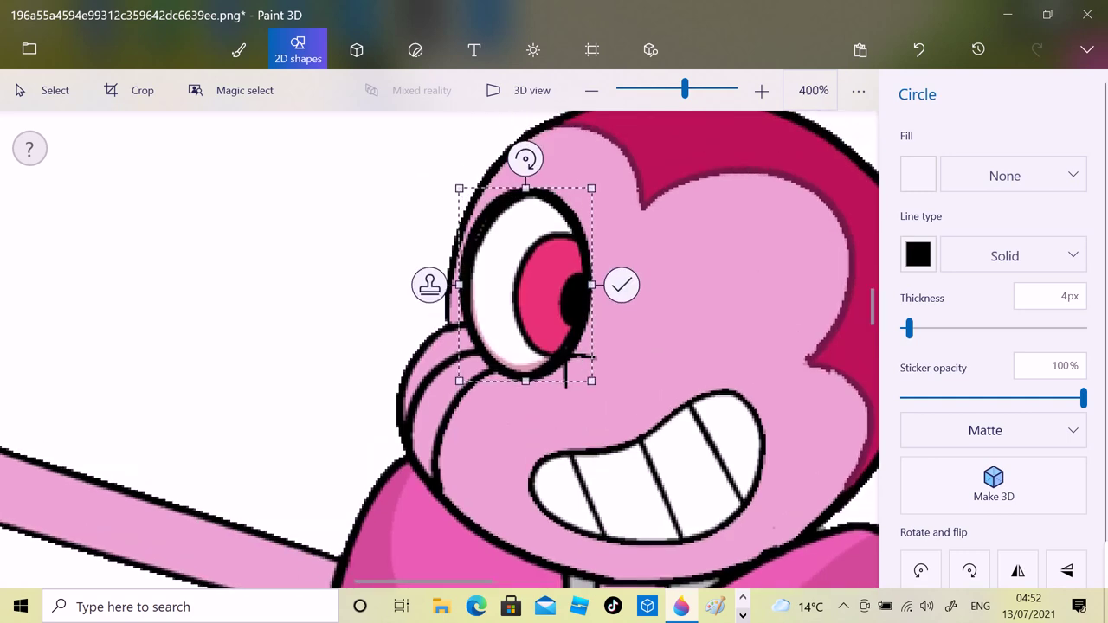
# - Stamp the circle as the new eye's outline on the blank side of the face and stamp a smaller iris oval inside it
pyautogui.moveTo(525, 283); pyautogui.dragTo(708, 302)
pyautogui.moveTo(642, 206); pyautogui.dragTo(714, 269)
pyautogui.moveTo(746, 334); pyautogui.dragTo(734, 299)
pyautogui.moveTo(702, 233); pyautogui.dragTo(707, 236)
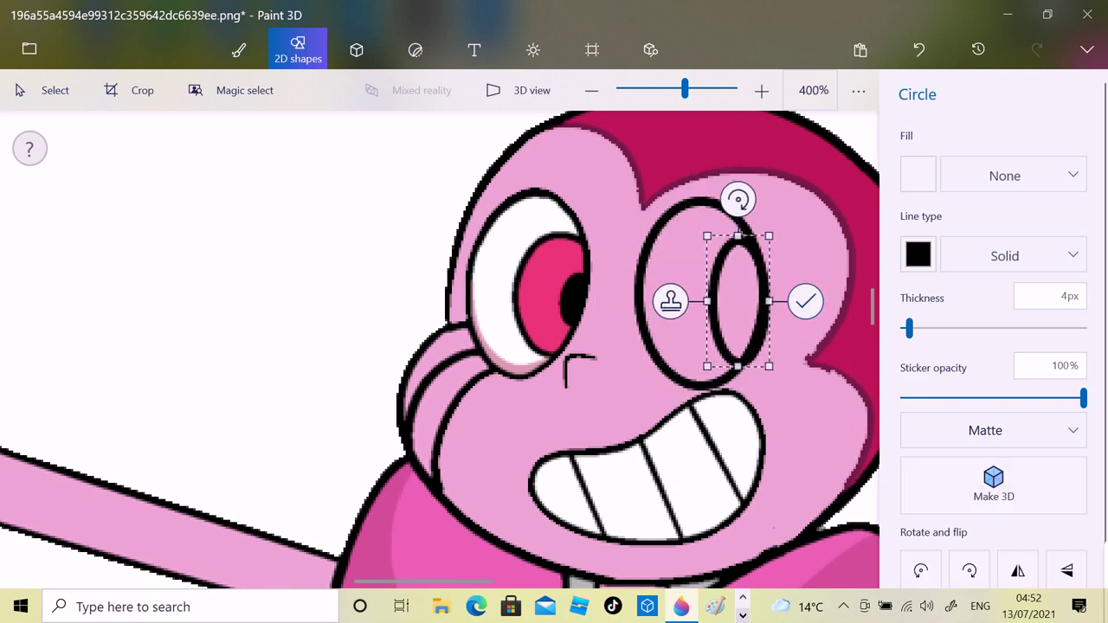
pyautogui.moveTo(707, 301); pyautogui.dragTo(729, 306)
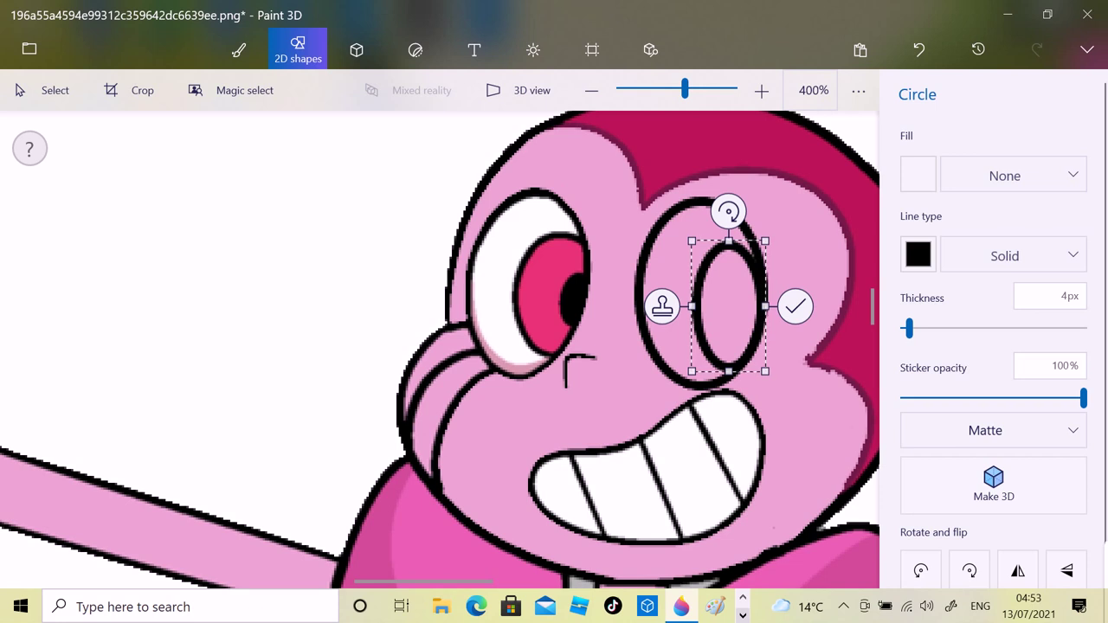
pyautogui.click(661, 305)
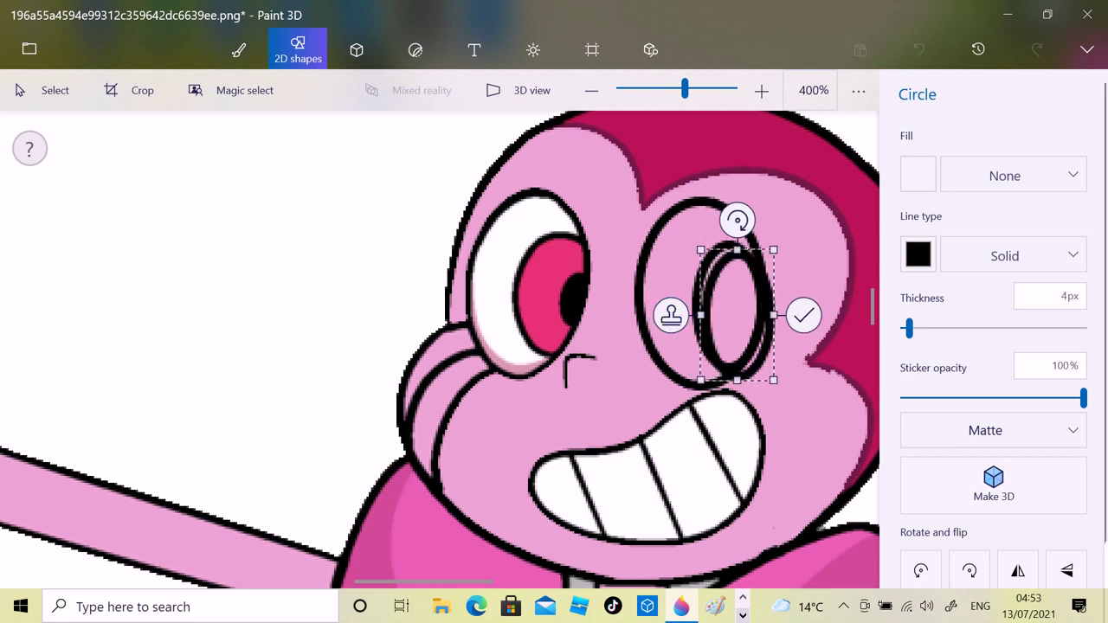
# - Shrink the remaining circle to the size of the open eye's pupil and place it at the edge of the new iris
pyautogui.moveTo(737, 250); pyautogui.dragTo(737, 287)
pyautogui.moveTo(731, 333); pyautogui.dragTo(589, 306)
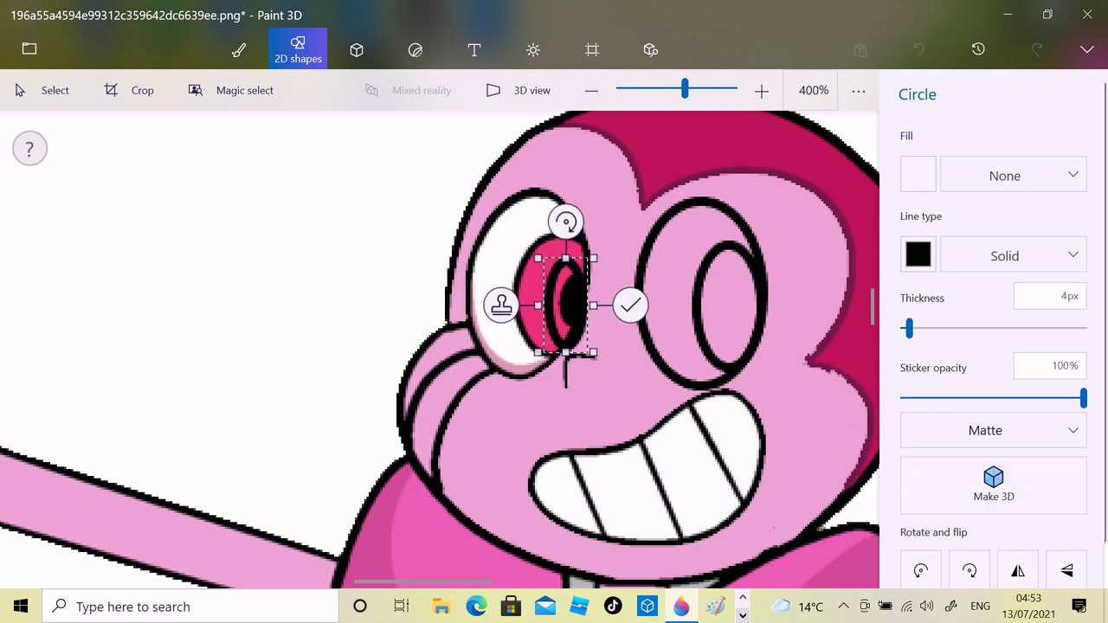
pyautogui.moveTo(539, 258); pyautogui.dragTo(548, 274)
pyautogui.moveTo(571, 352); pyautogui.dragTo(748, 317)
pyautogui.click(811, 317)
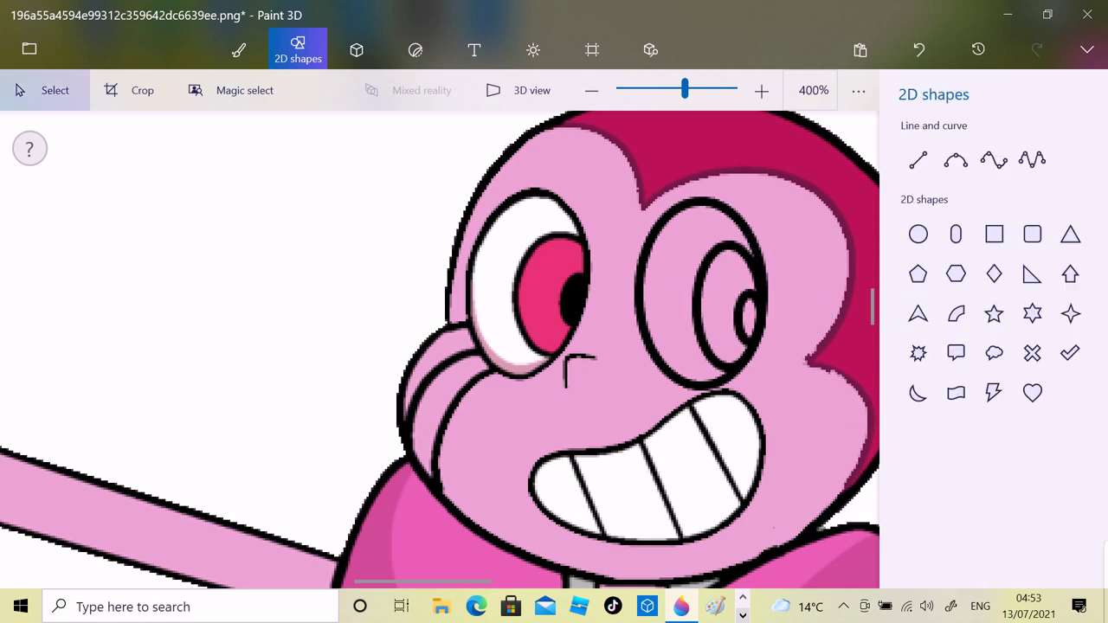
# - Fill the new eye's iris with the dark pink sampled from the open eye, and fill its pupil with black
pyautogui.click(239, 49)
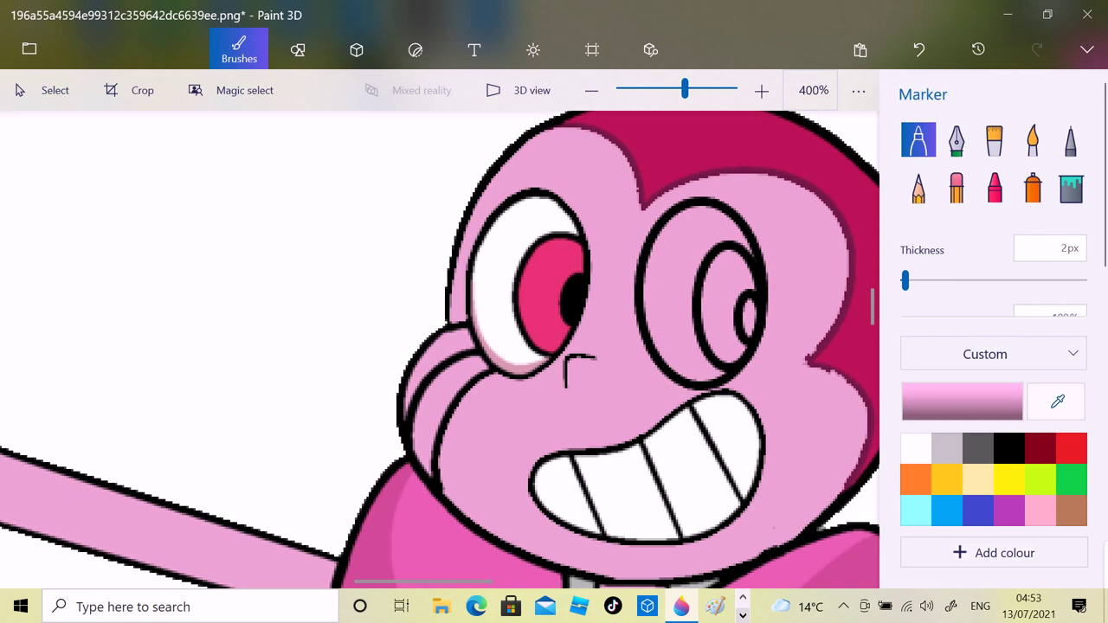
pyautogui.click(1056, 401)
pyautogui.click(549, 257)
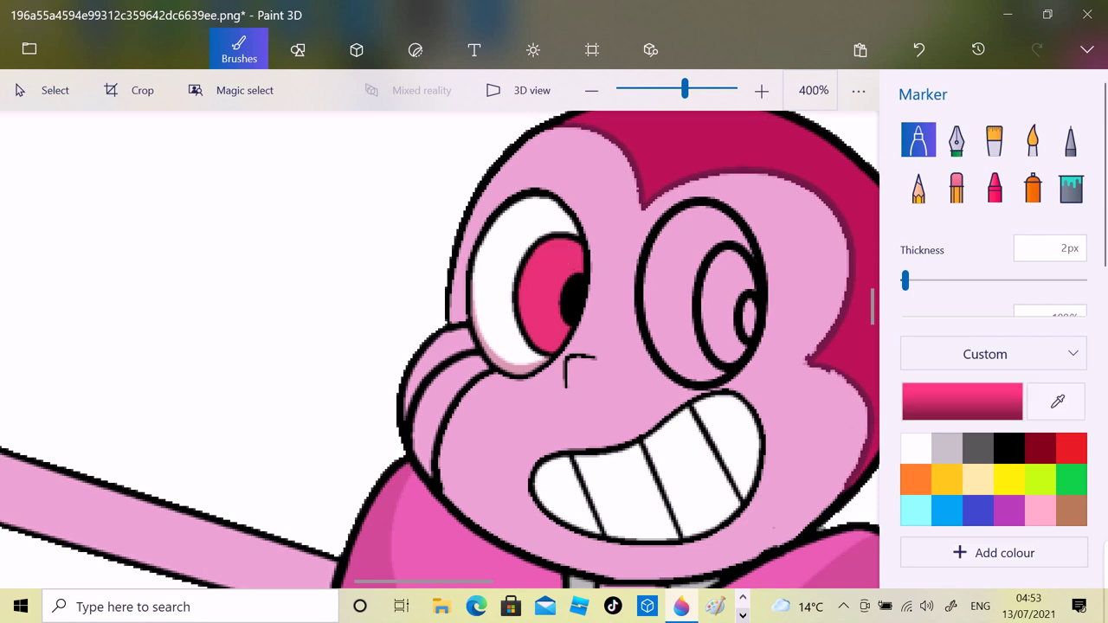
pyautogui.click(1070, 187)
pyautogui.click(714, 312)
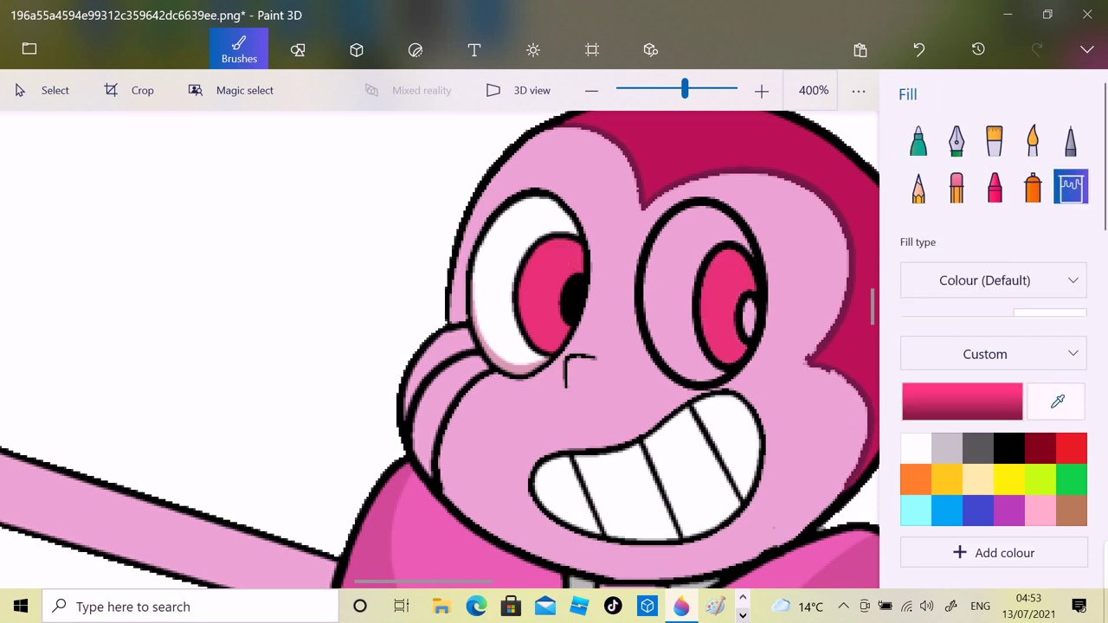
pyautogui.click(1009, 448)
pyautogui.click(750, 318)
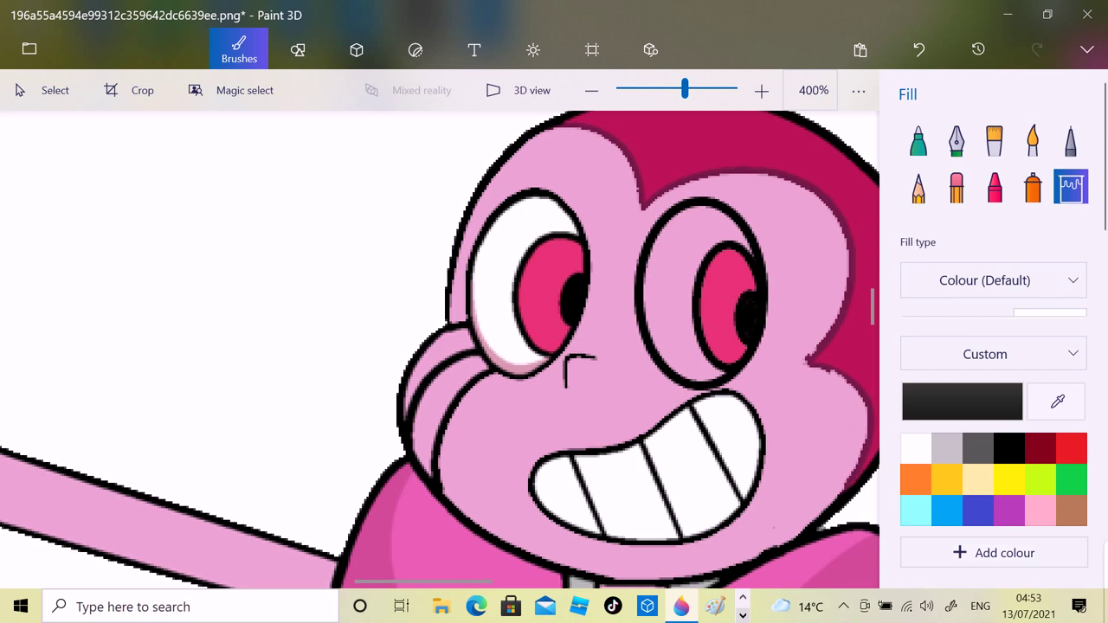
# - Fill the rest of the new eye with the white sampled from the original open eye
pyautogui.click(1057, 401)
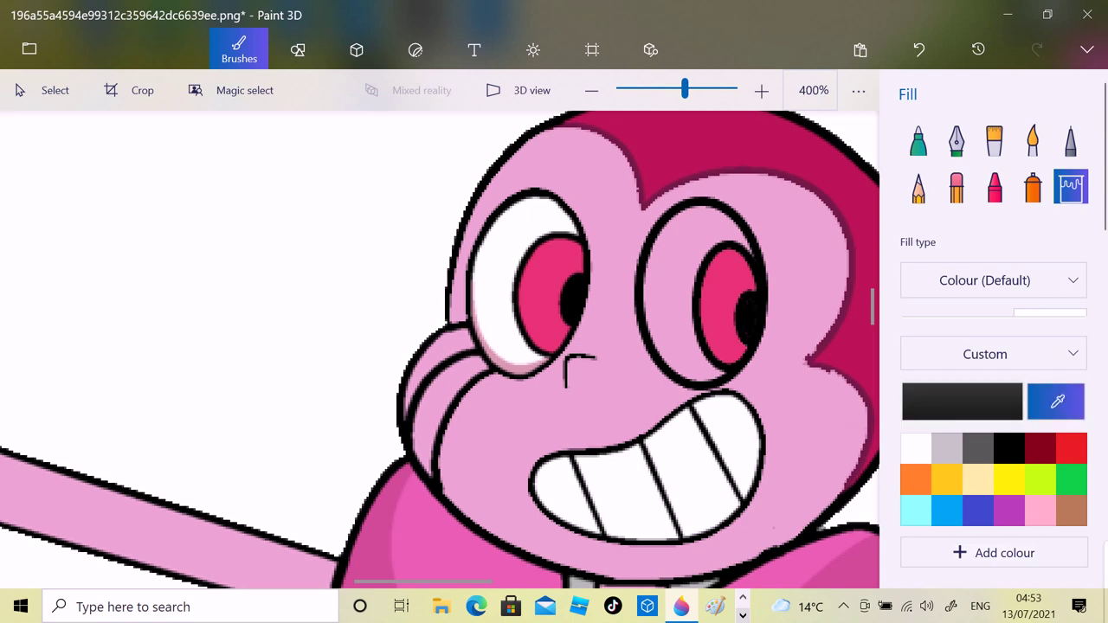
pyautogui.click(515, 298)
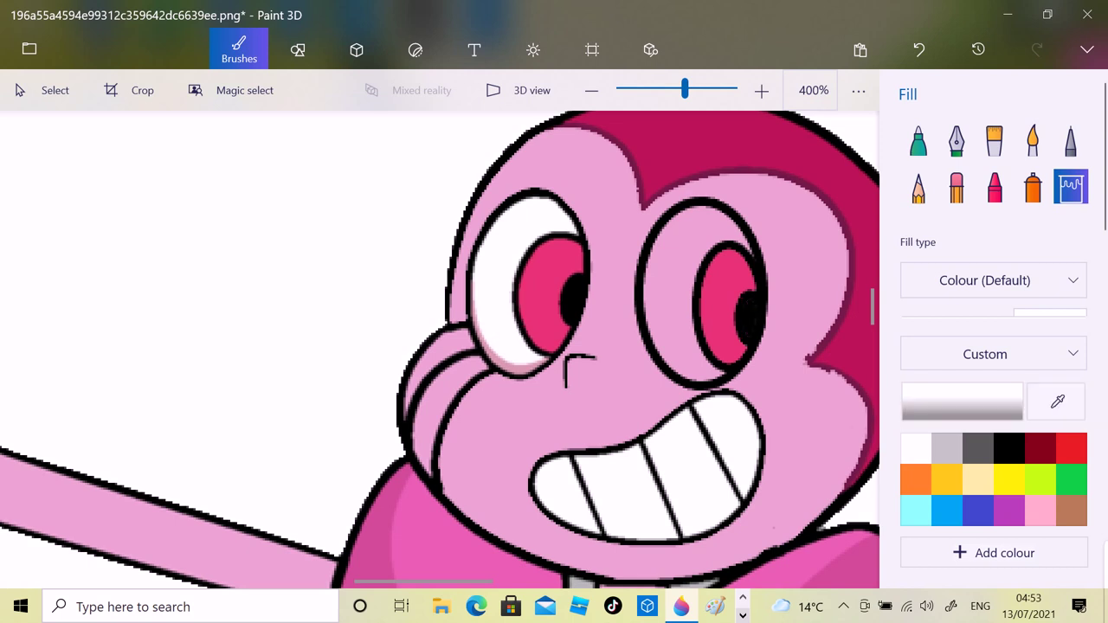
pyautogui.click(667, 260)
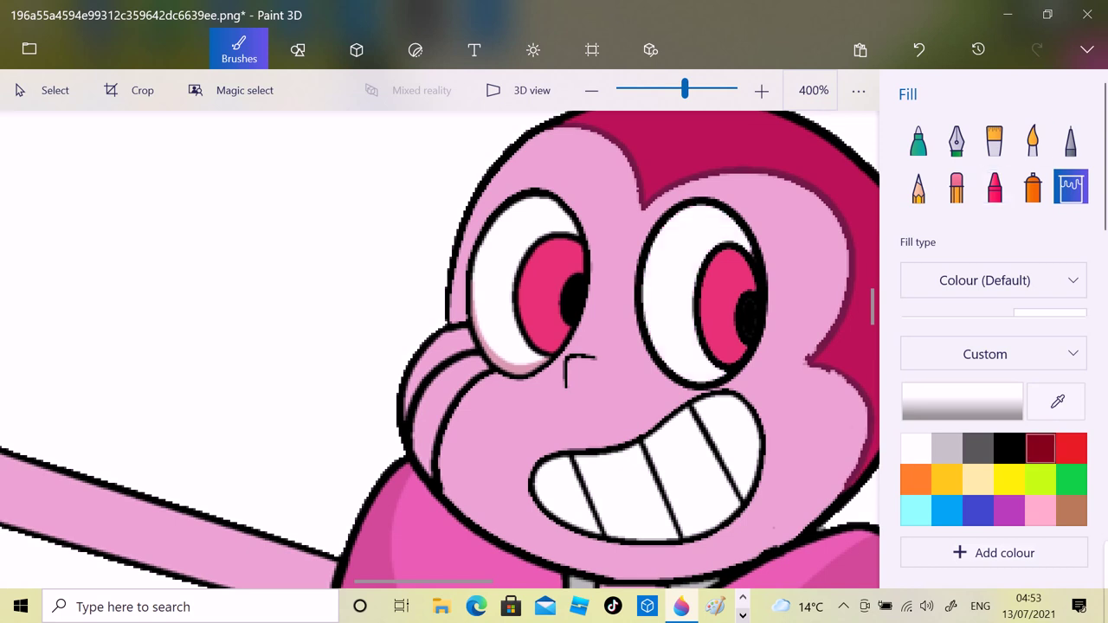
# - Shade the new eye's lower edge by drawing a 2 px Marker boundary in the original eye's sampled shading colour and filling beneath it
pyautogui.click(1057, 401)
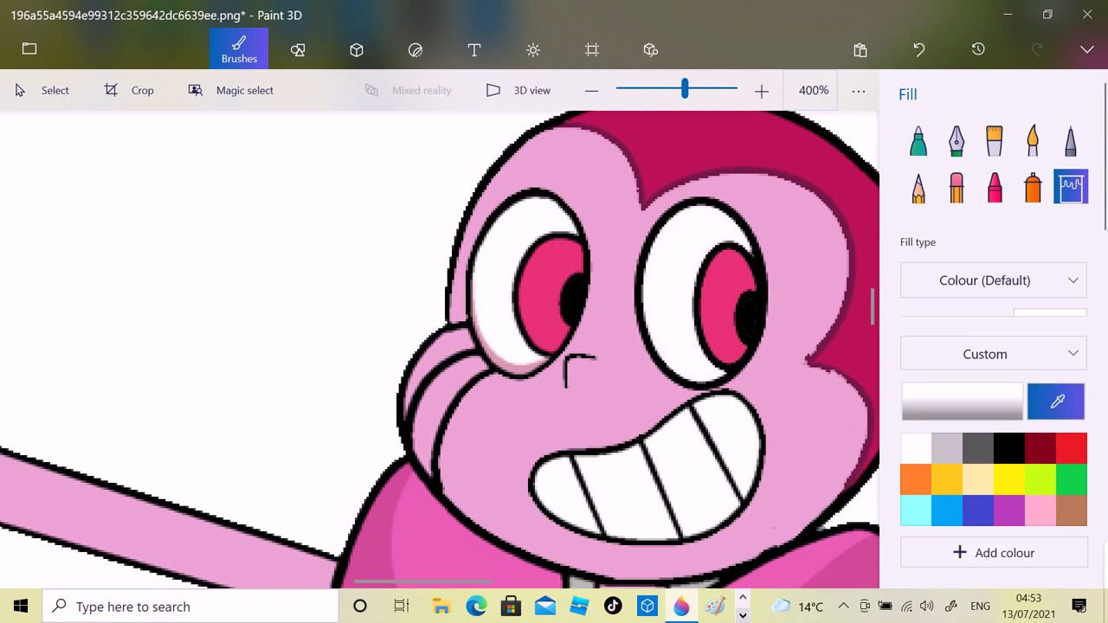
pyautogui.click(512, 319)
pyautogui.click(918, 140)
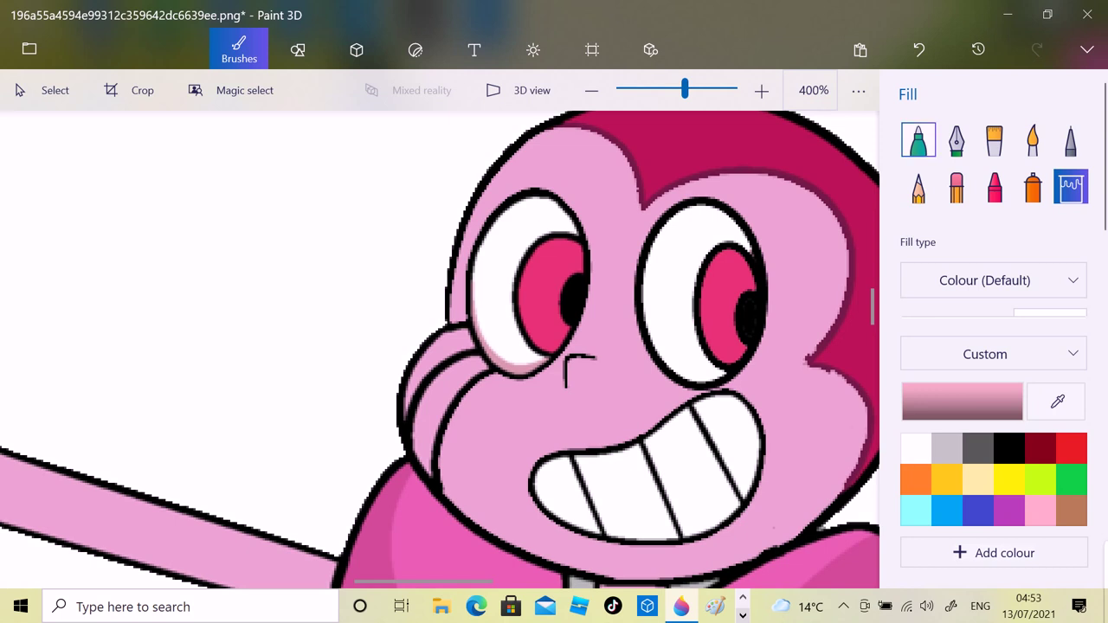
pyautogui.moveTo(648, 328)
pyautogui.mouseDown()
pyautogui.moveTo(670, 354)
pyautogui.moveTo(723, 381)
pyautogui.mouseUp()
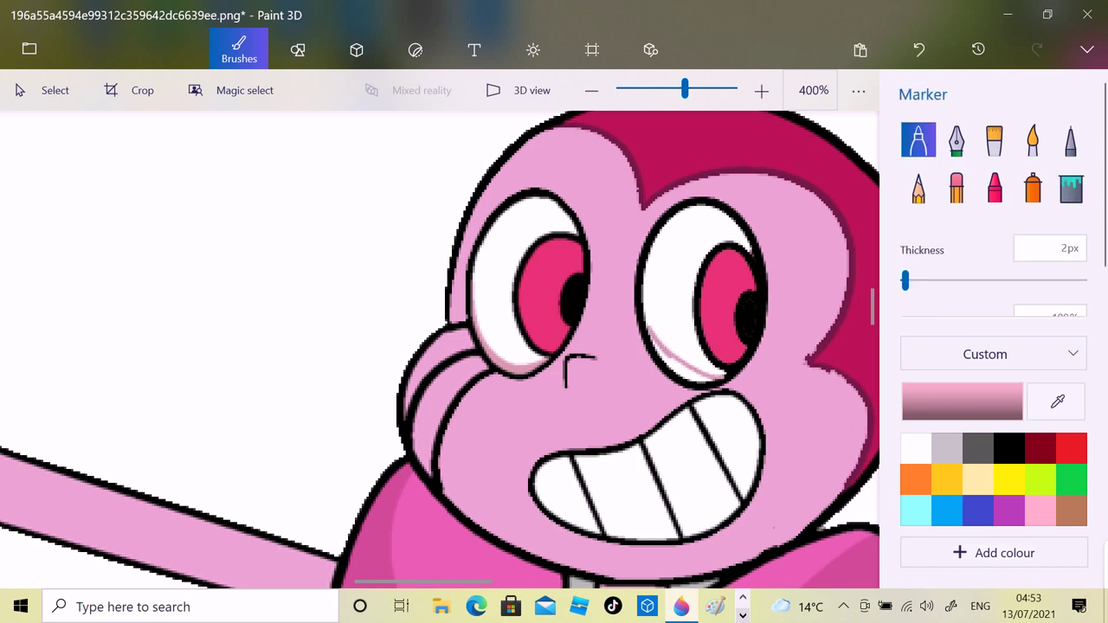
pyautogui.click(1070, 187)
pyautogui.click(684, 370)
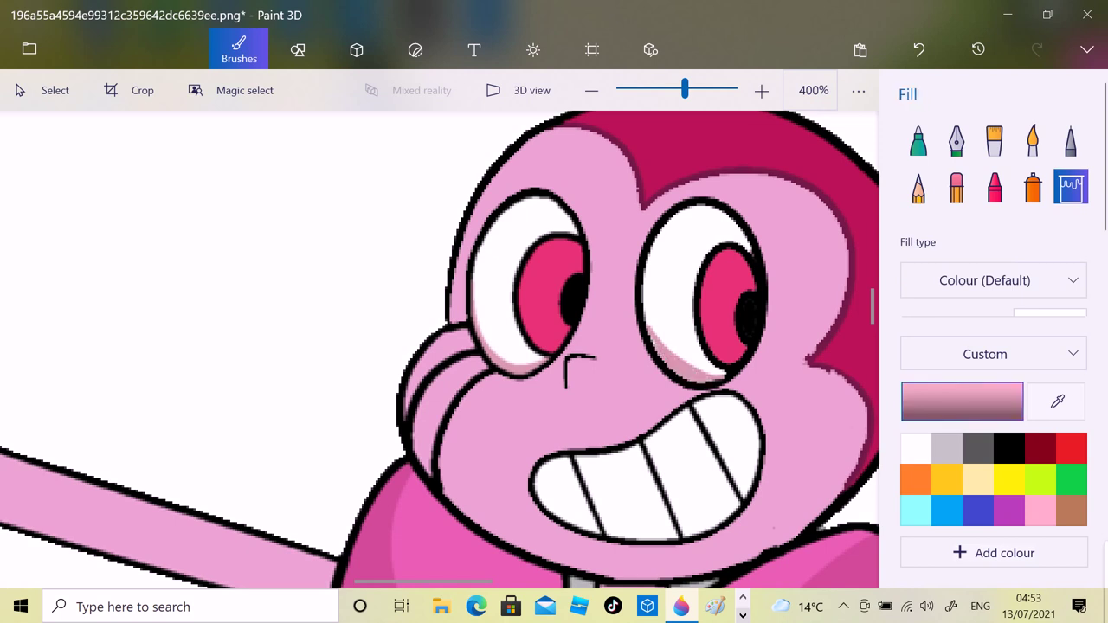
# - Sample the face's light pink and paint 2 px Marker breaks at the ends of the cheek lines under the original eye
pyautogui.click(1058, 400)
pyautogui.click(500, 425)
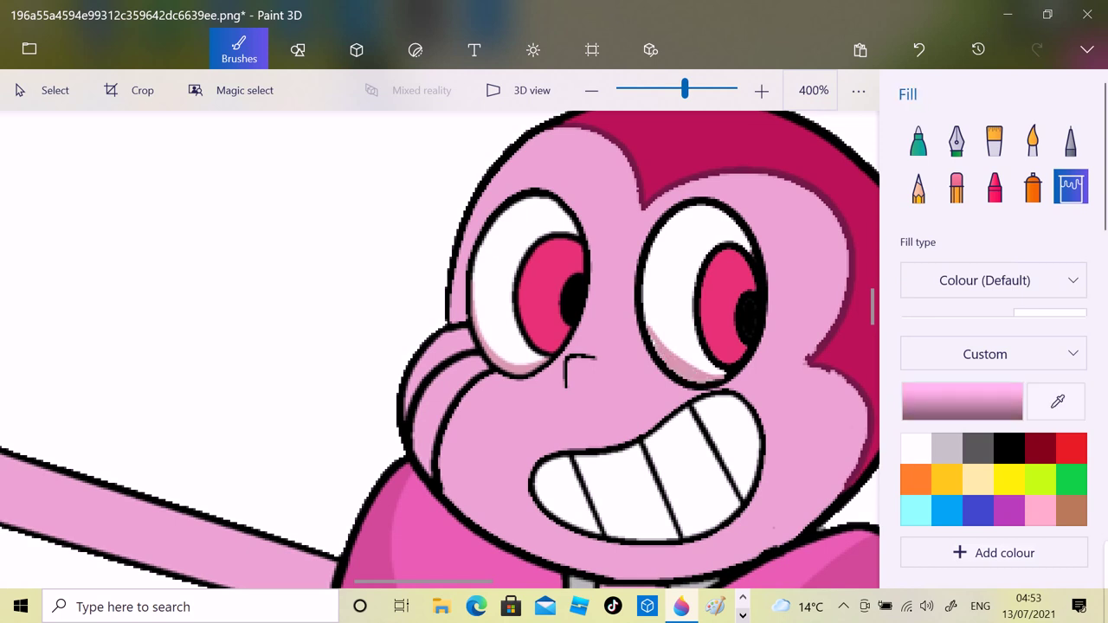
pyautogui.click(918, 139)
pyautogui.moveTo(436, 448)
pyautogui.mouseDown()
pyautogui.moveTo(437, 490)
pyautogui.moveTo(430, 472)
pyautogui.mouseUp()
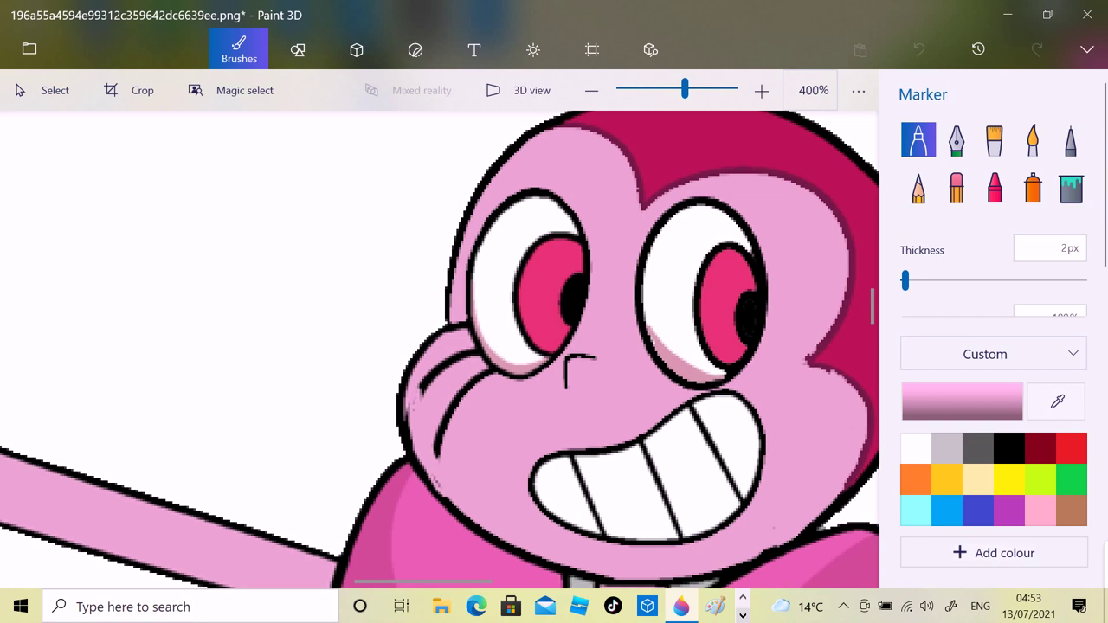
pyautogui.moveTo(453, 329); pyautogui.dragTo(455, 325)
pyautogui.moveTo(464, 328); pyautogui.dragTo(463, 322)
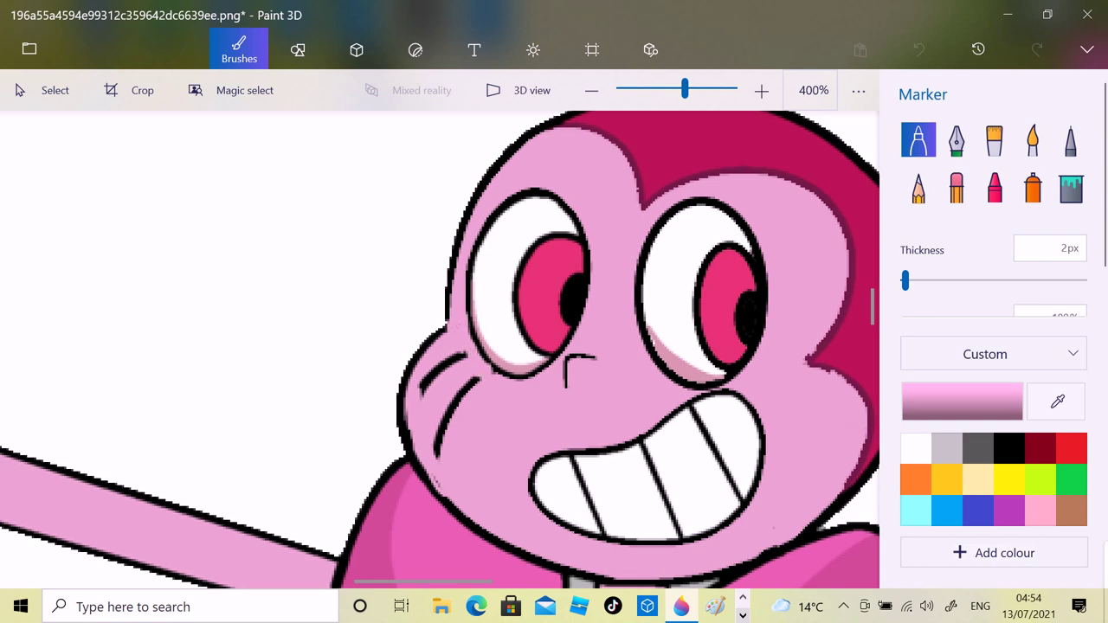
# - Fill the two detached cheek lines with light pink to blend them into the face
pyautogui.click(1071, 188)
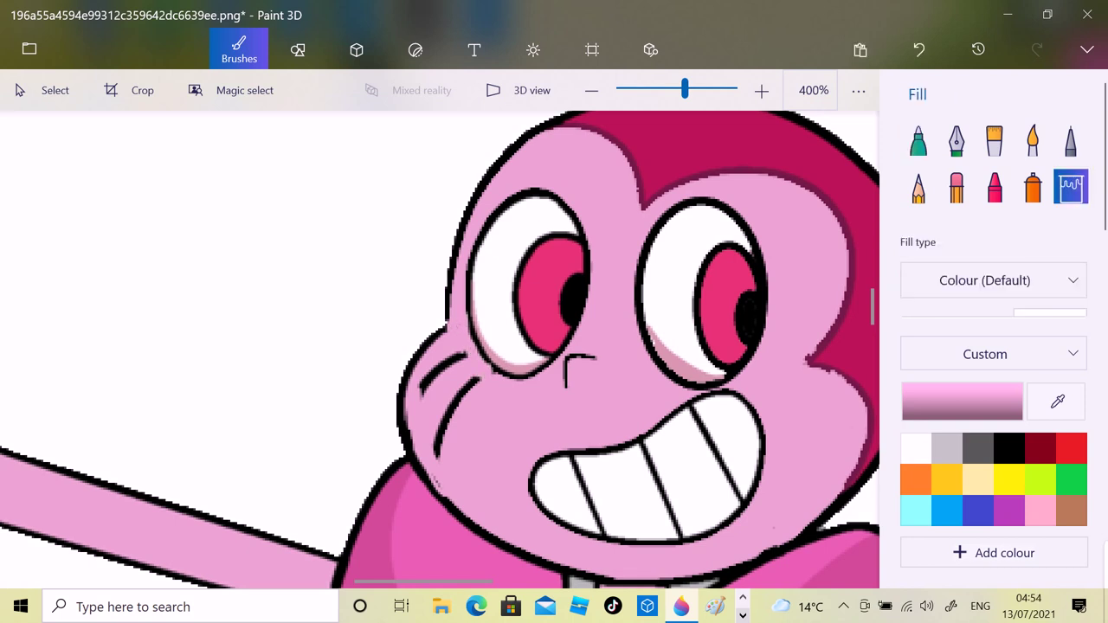
pyautogui.click(449, 413)
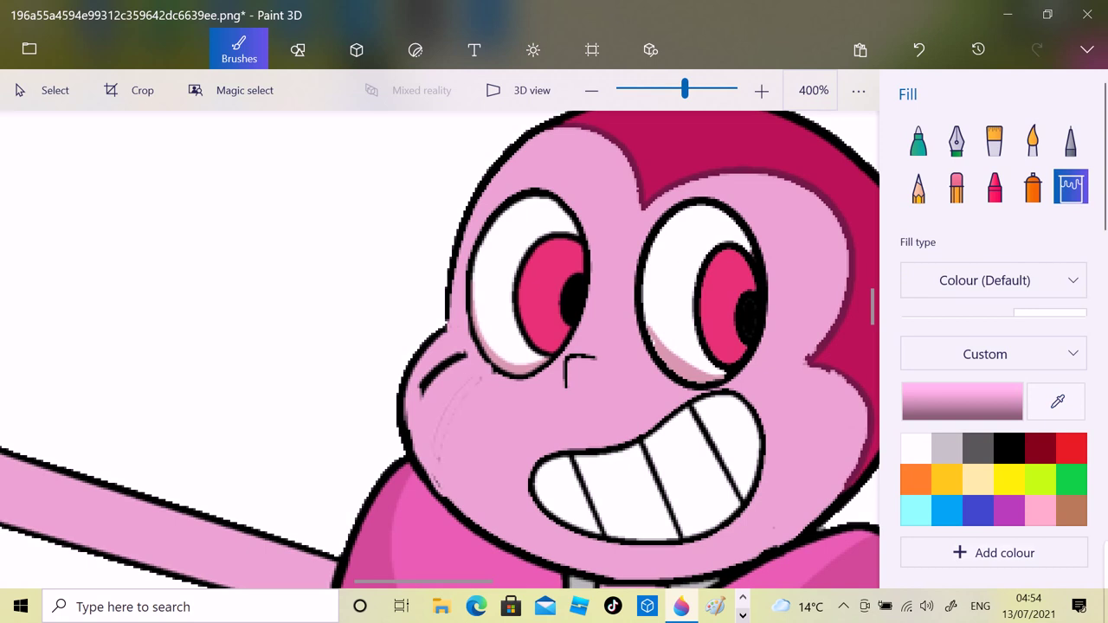
pyautogui.click(441, 369)
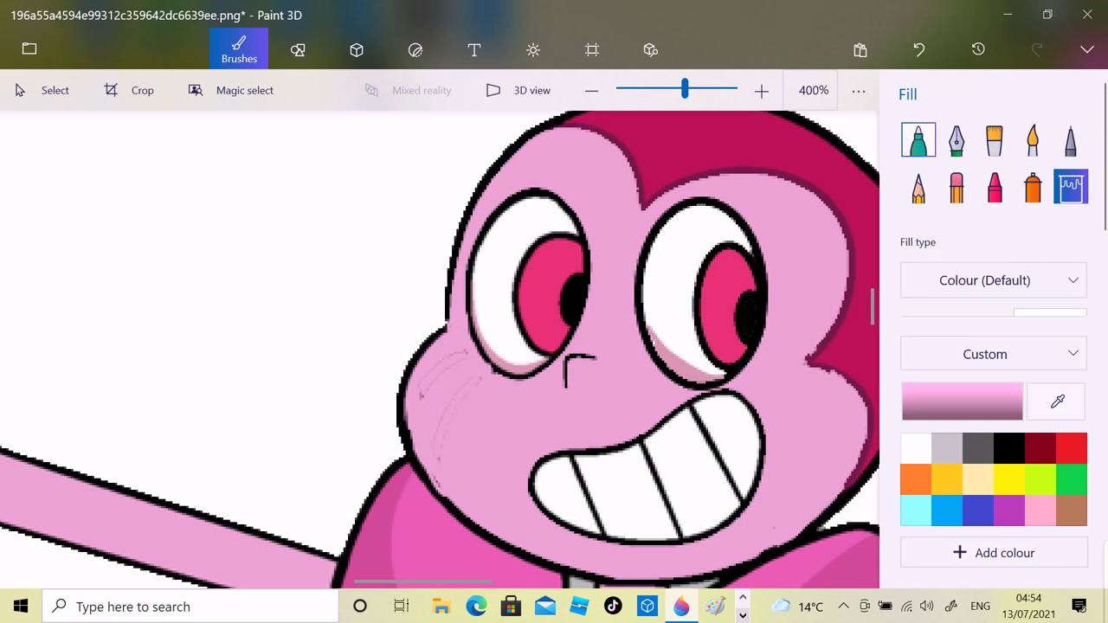
# - Paint over the faint remnants of the cheek lines with a light pink Marker at 16 px
pyautogui.click(918, 139)
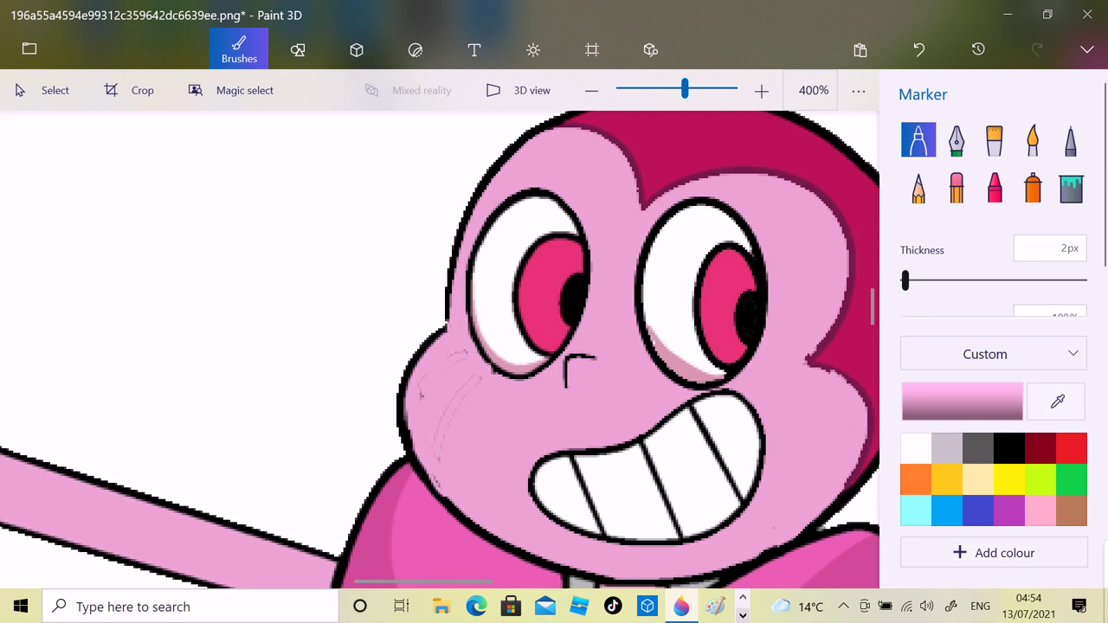
pyautogui.moveTo(905, 281); pyautogui.dragTo(930, 281)
pyautogui.moveTo(456, 400); pyautogui.dragTo(439, 437)
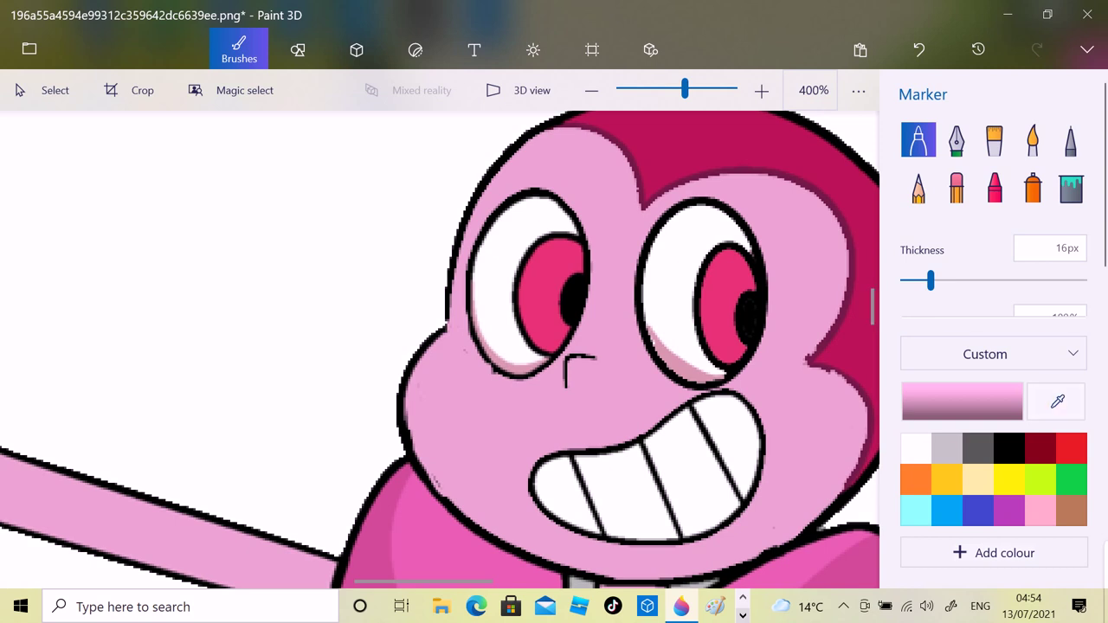
# - Dab light pink Watercolour at 200 px on the white background beside the head
pyautogui.click(1032, 141)
pyautogui.click(275, 203)
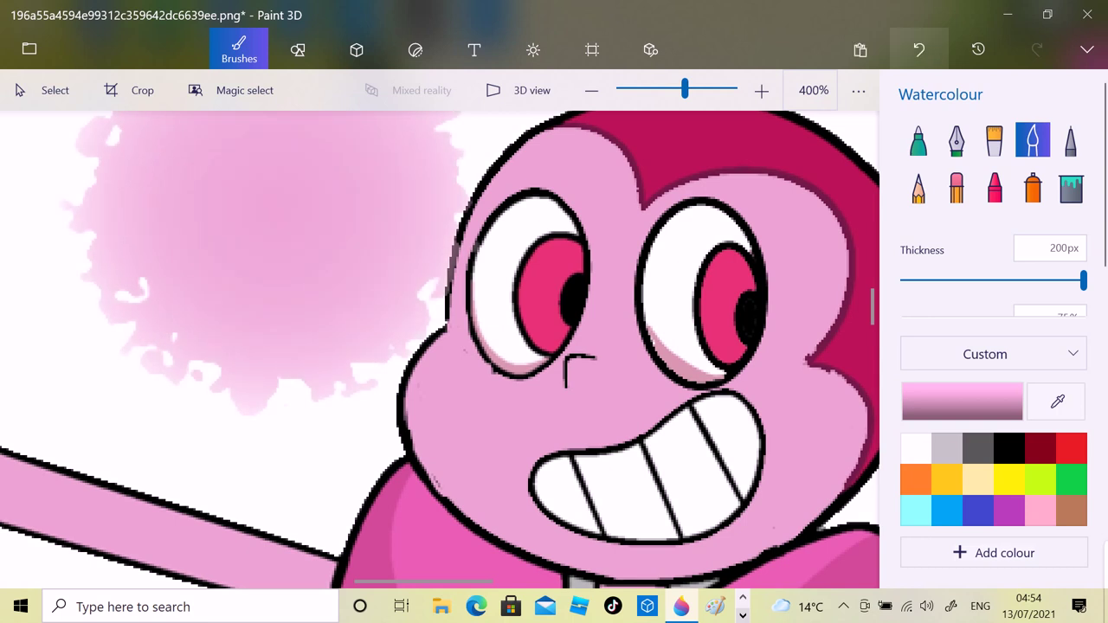
# - Replace the 200 px dab beside the head with a light pink Watercolour dab at 109 px and lighten its middle with white
pyautogui.click(919, 50)
pyautogui.moveTo(1083, 279); pyautogui.dragTo(999, 279)
pyautogui.click(259, 235)
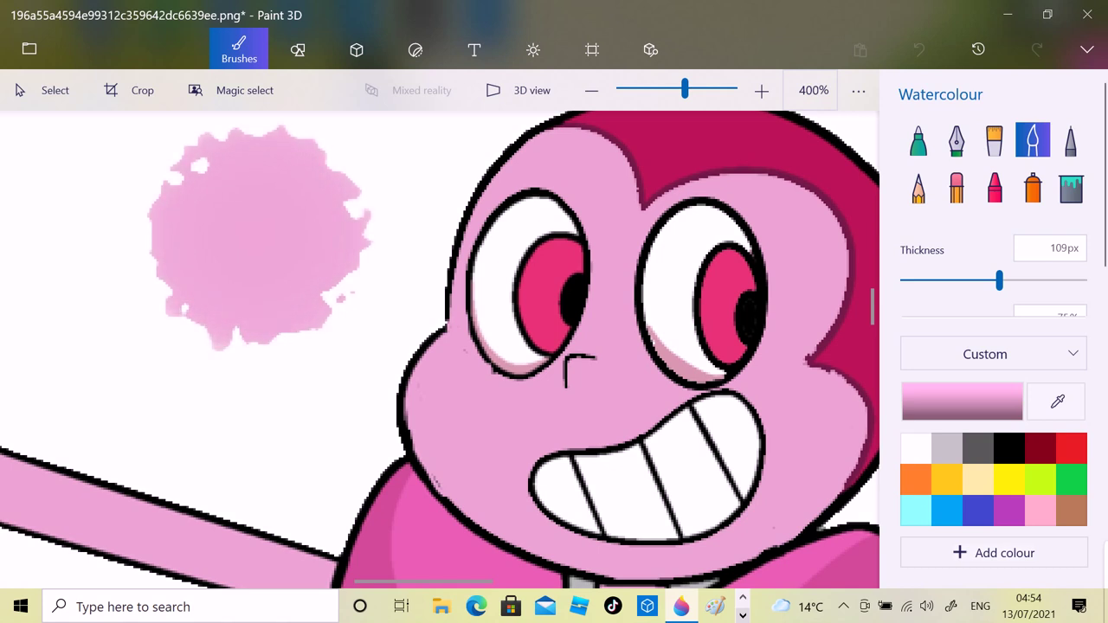
pyautogui.click(916, 448)
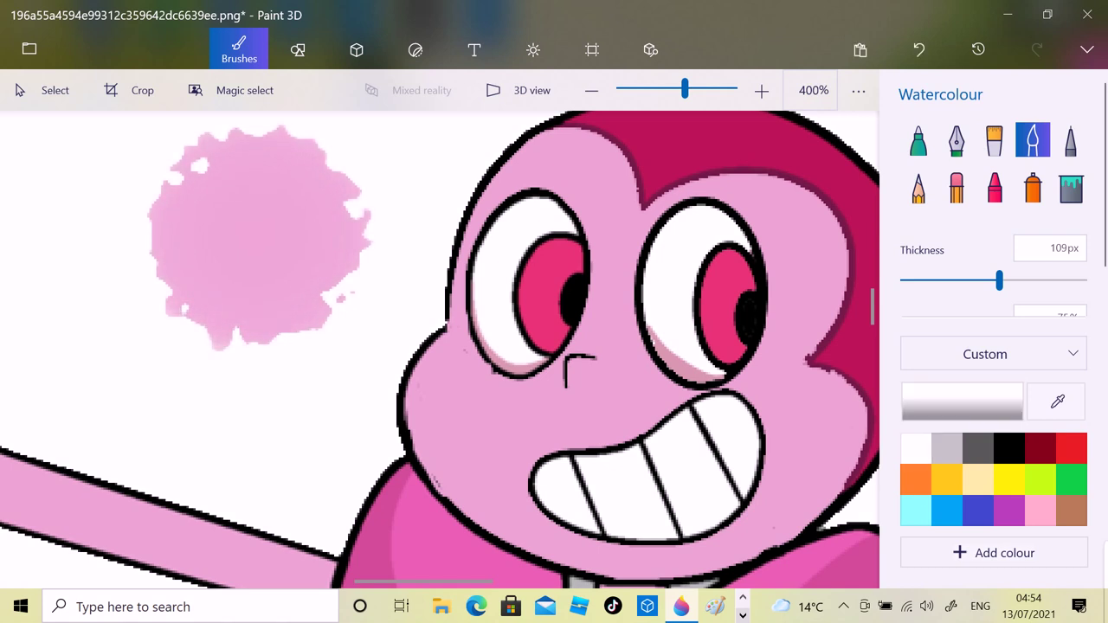
pyautogui.click(247, 242)
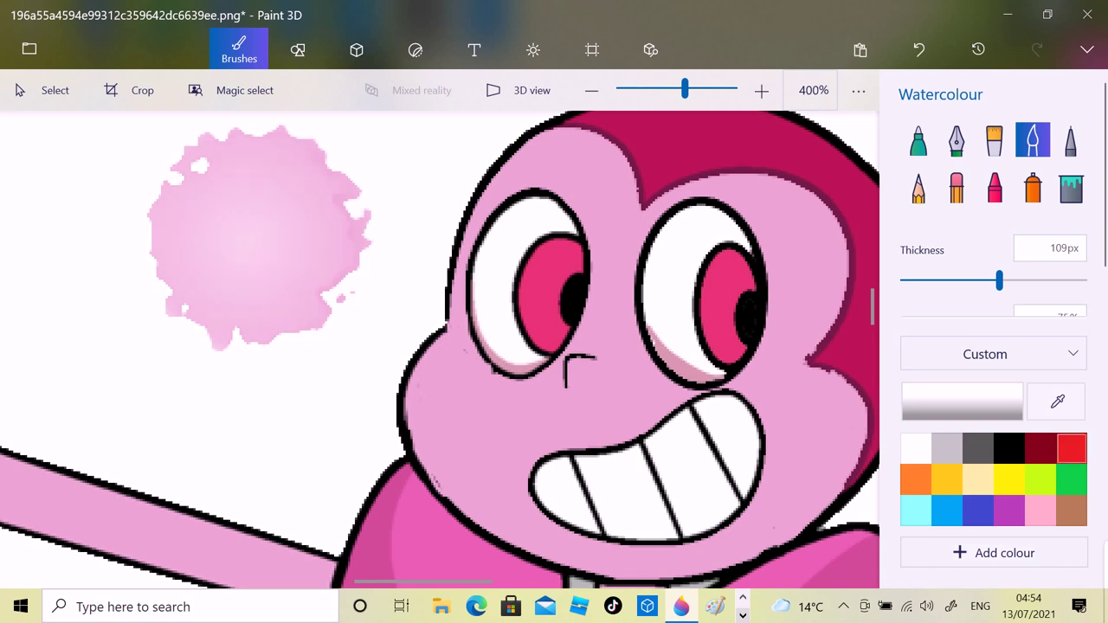
# - Sample the lightened pink from the dab beside the head and fill the face and both arms with it
pyautogui.click(1056, 401)
pyautogui.click(318, 208)
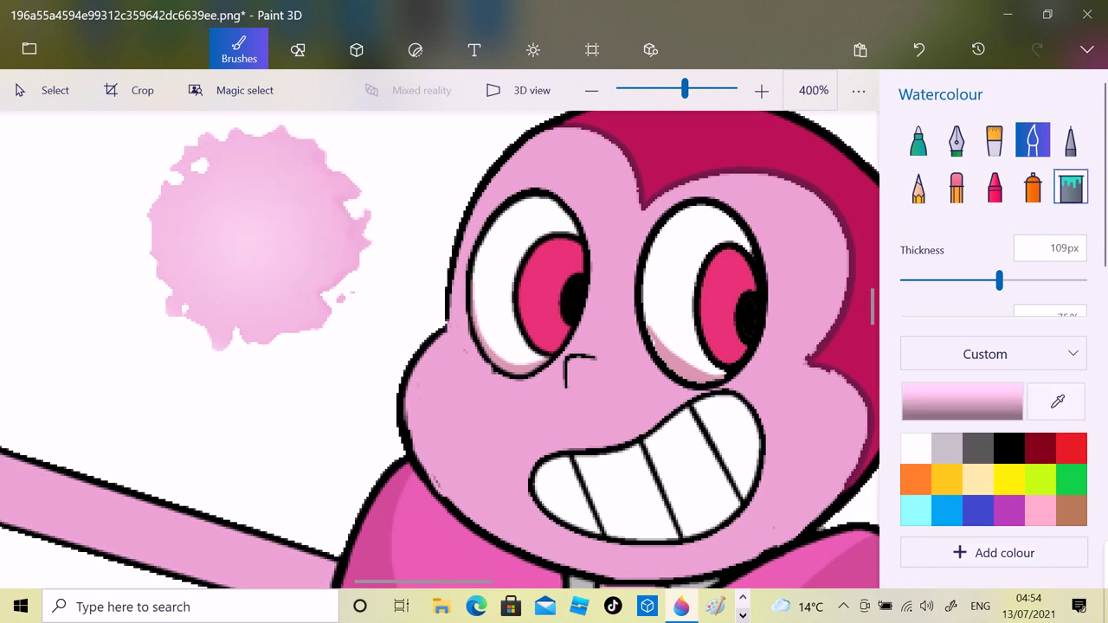
pyautogui.click(1071, 187)
pyautogui.click(497, 419)
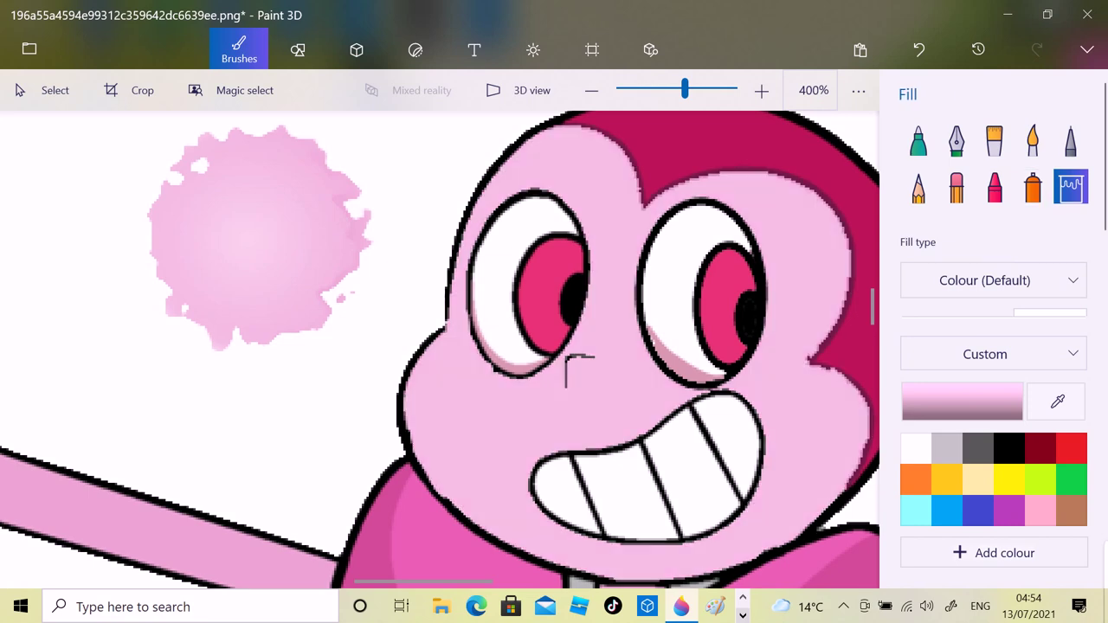
pyautogui.scroll(-5, 566, 368)
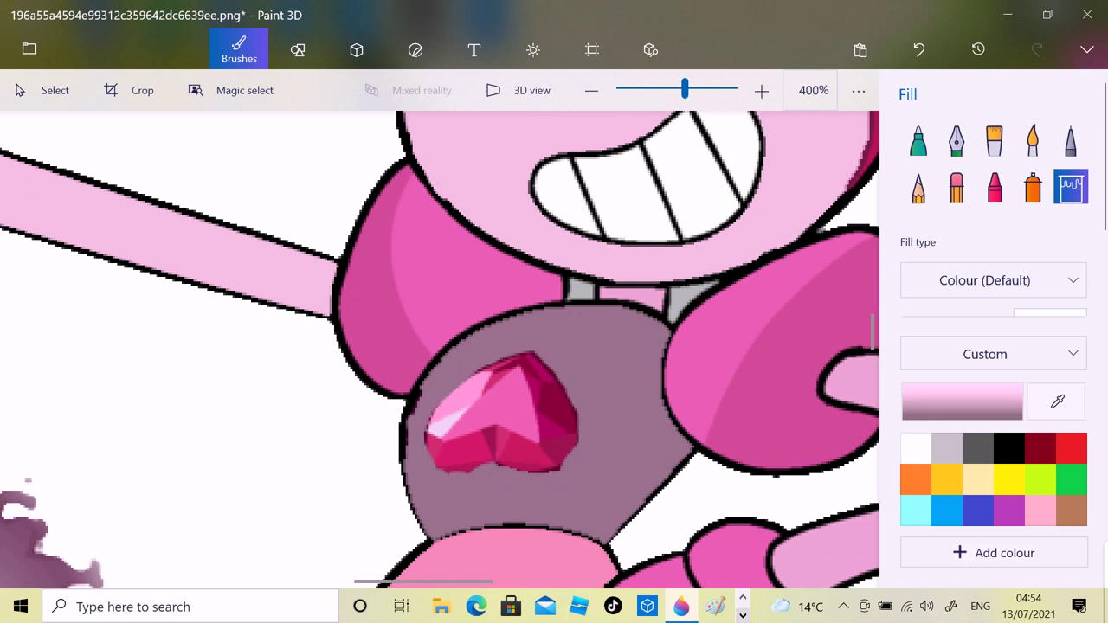
pyautogui.hscroll(5, 439, 350)
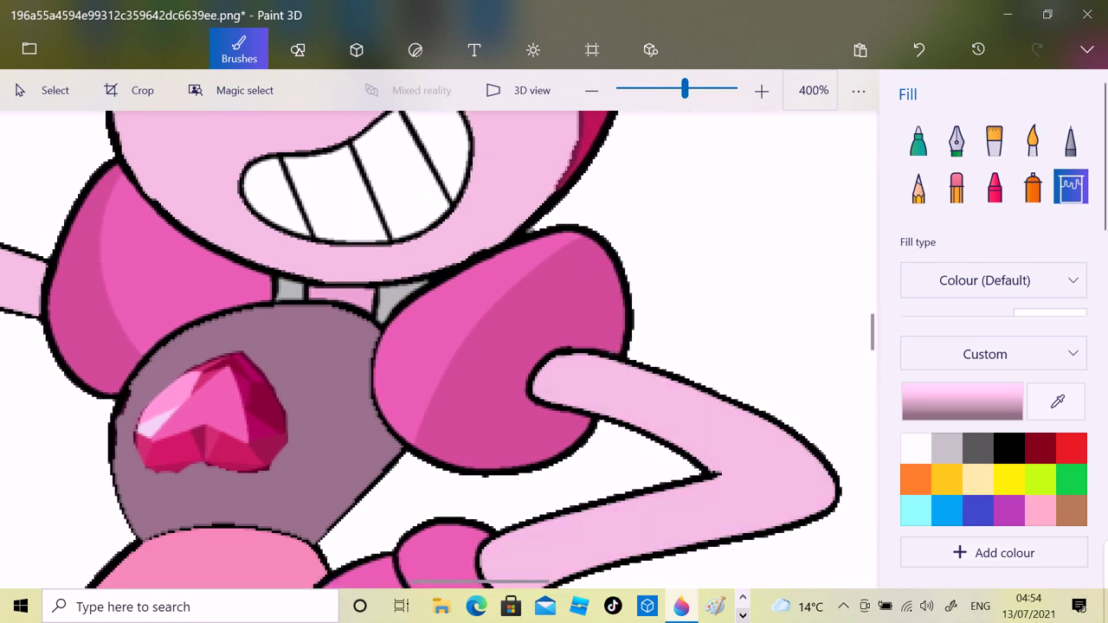
# - Draw black 5 px Marker lines along the shading edges on both puffed sleeves
pyautogui.click(1008, 448)
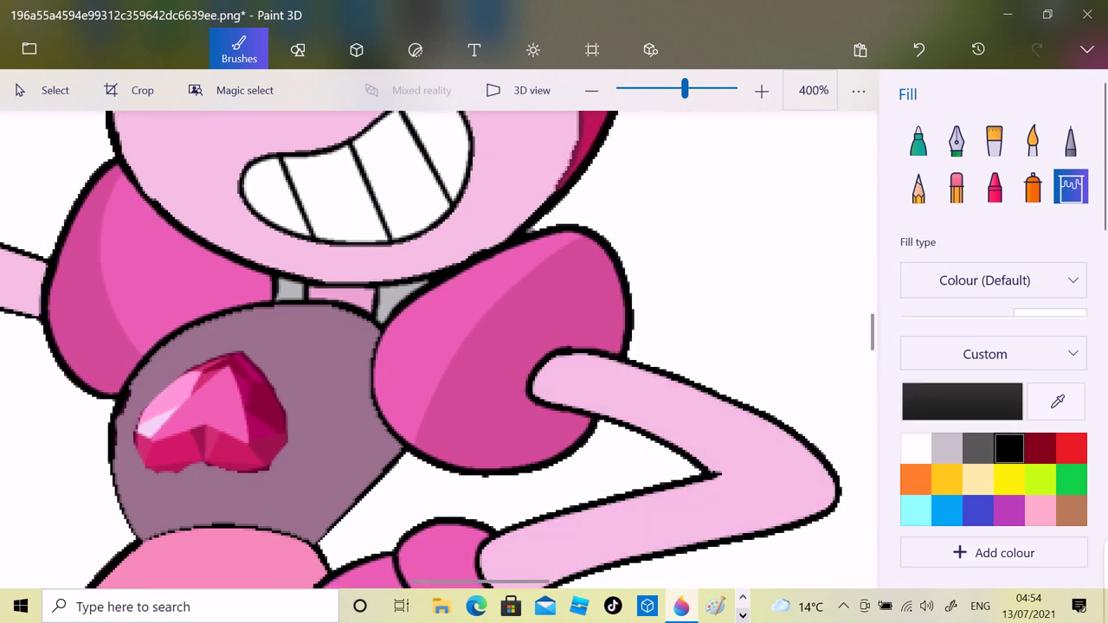
pyautogui.click(918, 140)
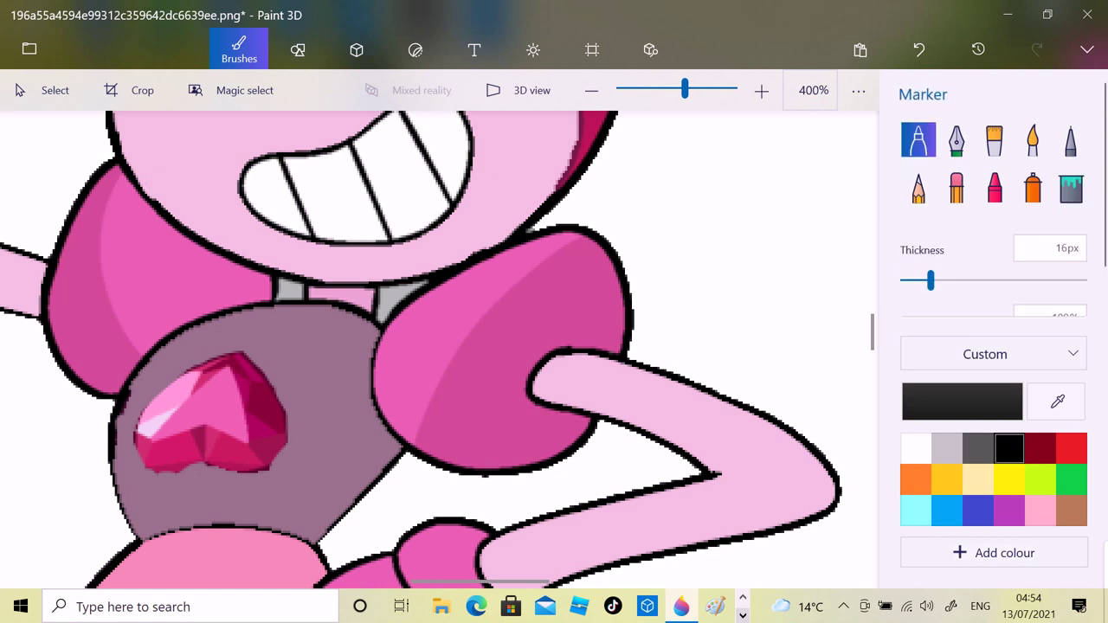
pyautogui.moveTo(416, 452); pyautogui.dragTo(435, 403)
pyautogui.click(919, 49)
pyautogui.moveTo(931, 280); pyautogui.dragTo(910, 280)
pyautogui.moveTo(412, 448)
pyautogui.mouseDown()
pyautogui.moveTo(443, 373)
pyautogui.moveTo(587, 231)
pyautogui.mouseUp()
pyautogui.moveTo(148, 357)
pyautogui.mouseDown()
pyautogui.moveTo(102, 251)
pyautogui.moveTo(112, 167)
pyautogui.mouseUp()
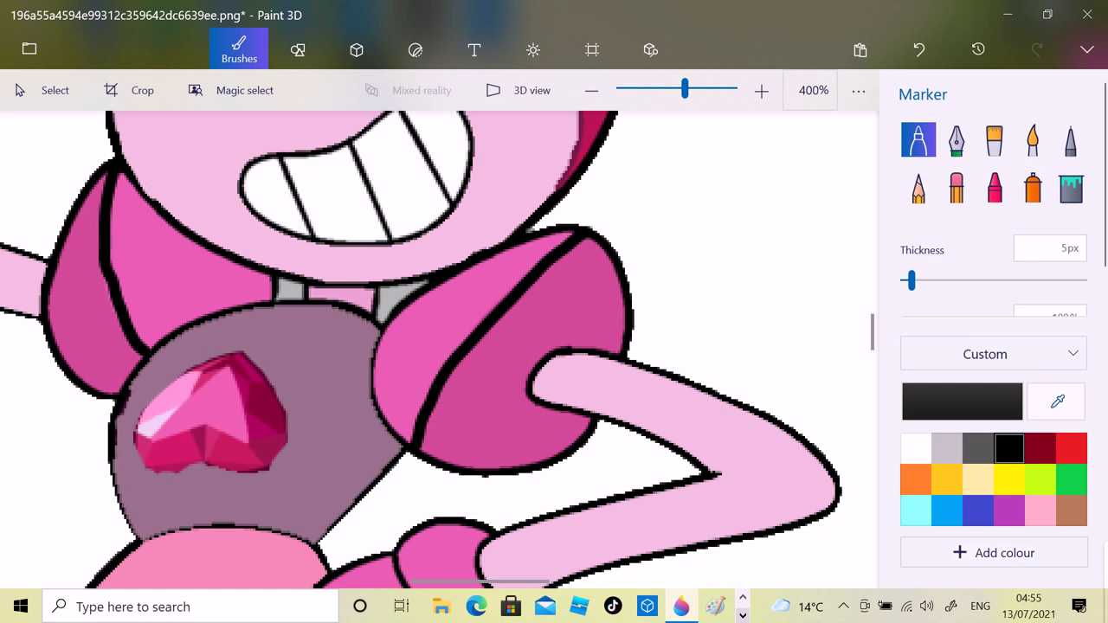
# - Sample the arm's pale pink and fill the neck between the grey collar pieces with it
pyautogui.click(1056, 401)
pyautogui.click(744, 374)
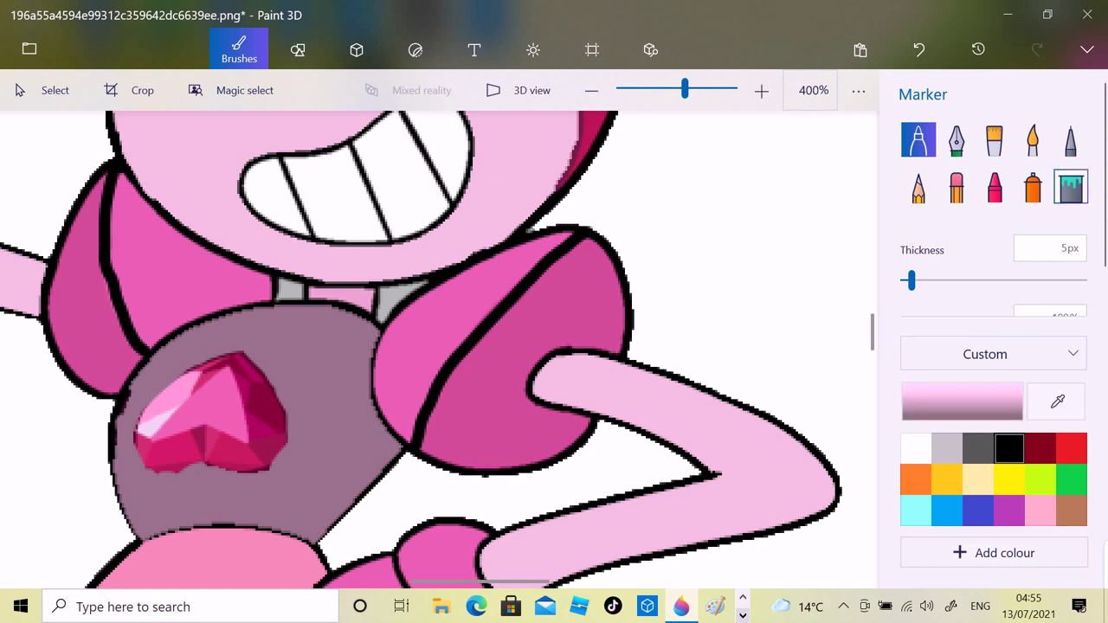
pyautogui.click(1071, 186)
pyautogui.click(342, 296)
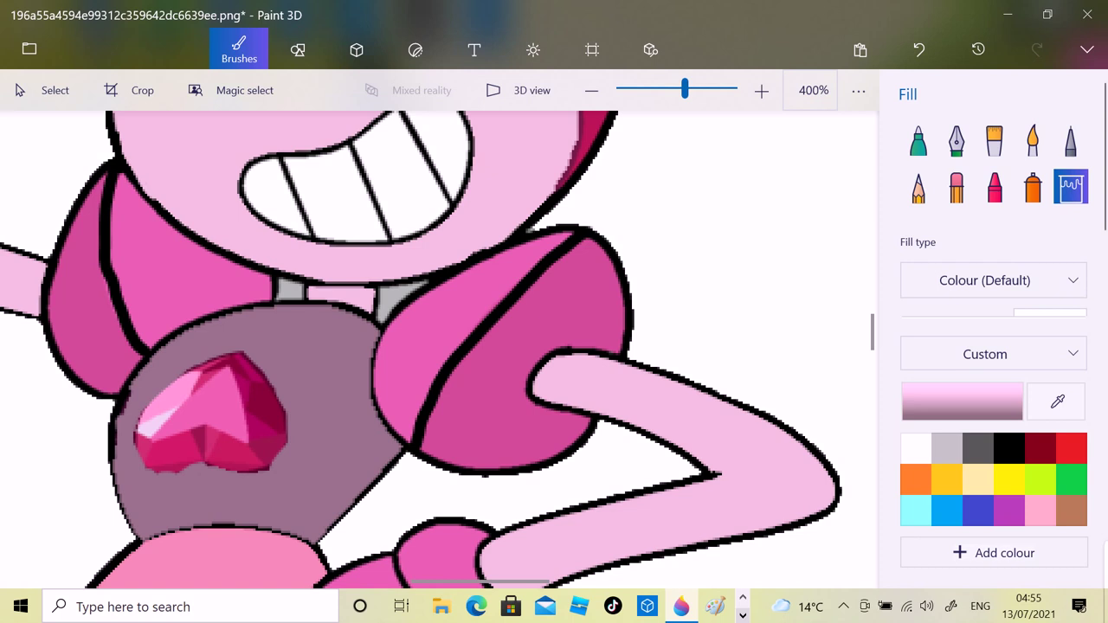
# - Choose white as the fill colour
pyautogui.click(915, 448)
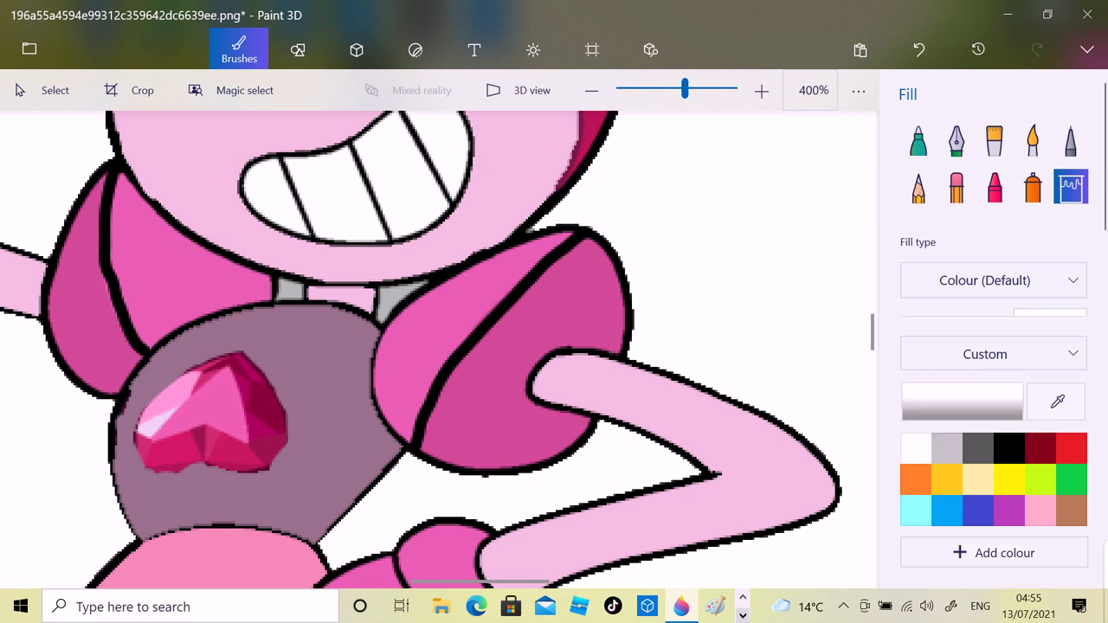